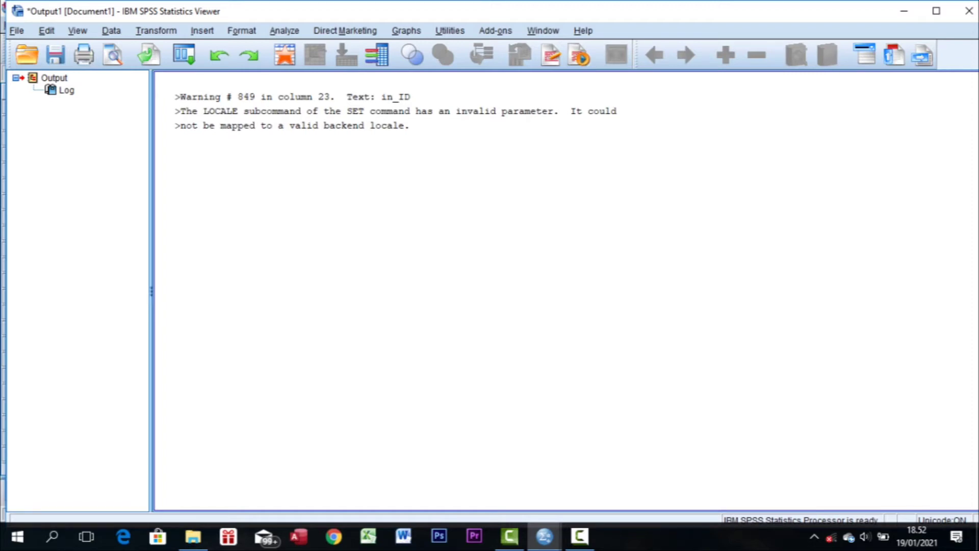
# Step: Switch to the empty Data Editor and set the Open Data dialog to show All Files (*.*)
pyautogui.moveTo(545, 536)
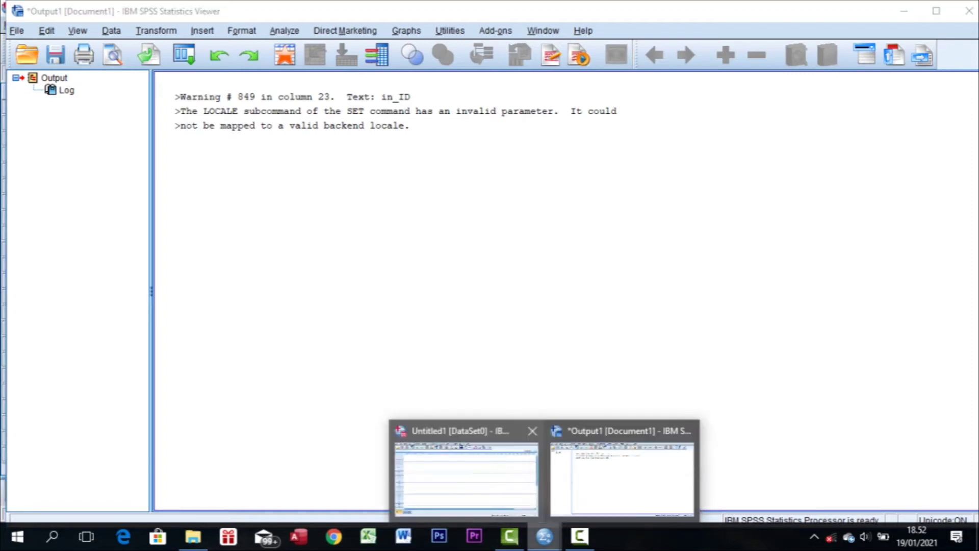
pyautogui.click(466, 475)
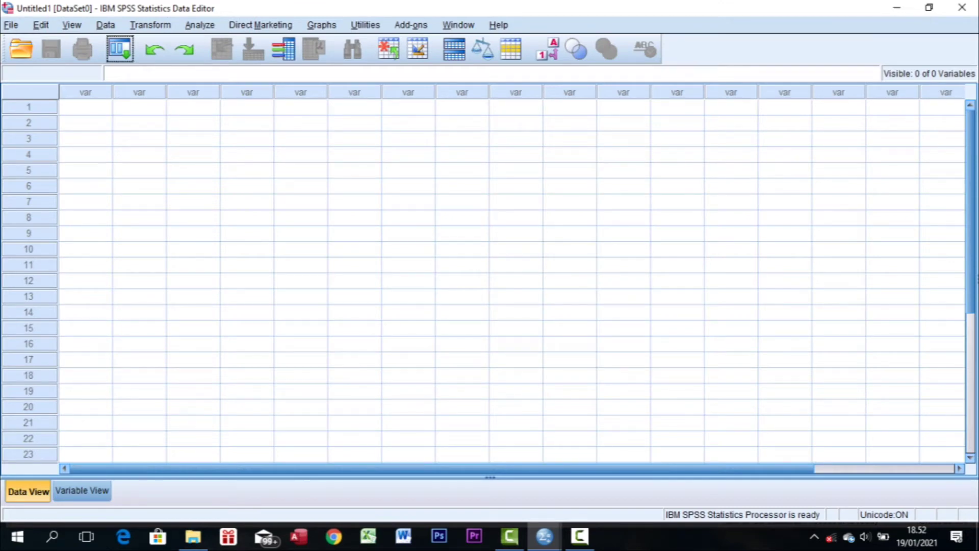
pyautogui.click(10, 24)
pyautogui.moveTo(30, 60)
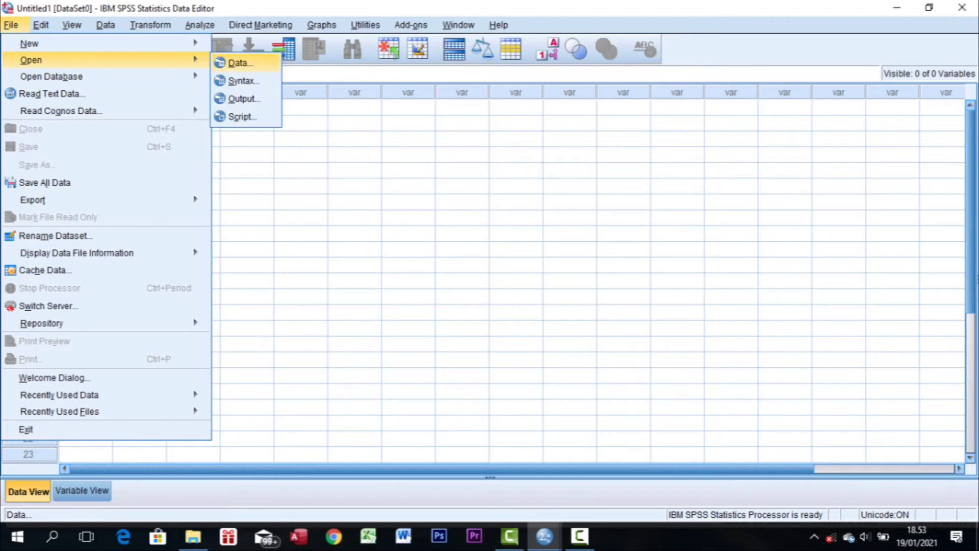
pyautogui.click(237, 62)
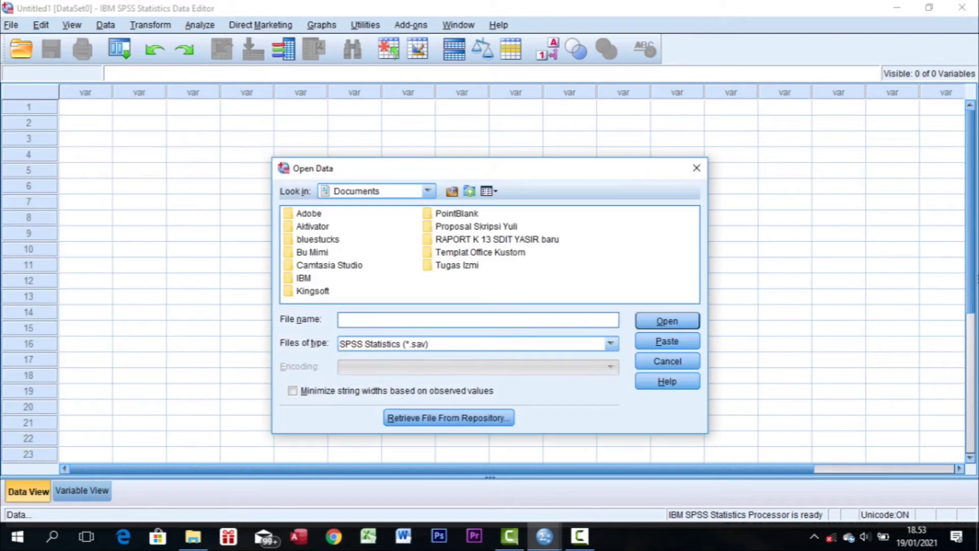
pyautogui.click(611, 344)
pyautogui.scroll(-2, 561, 407)
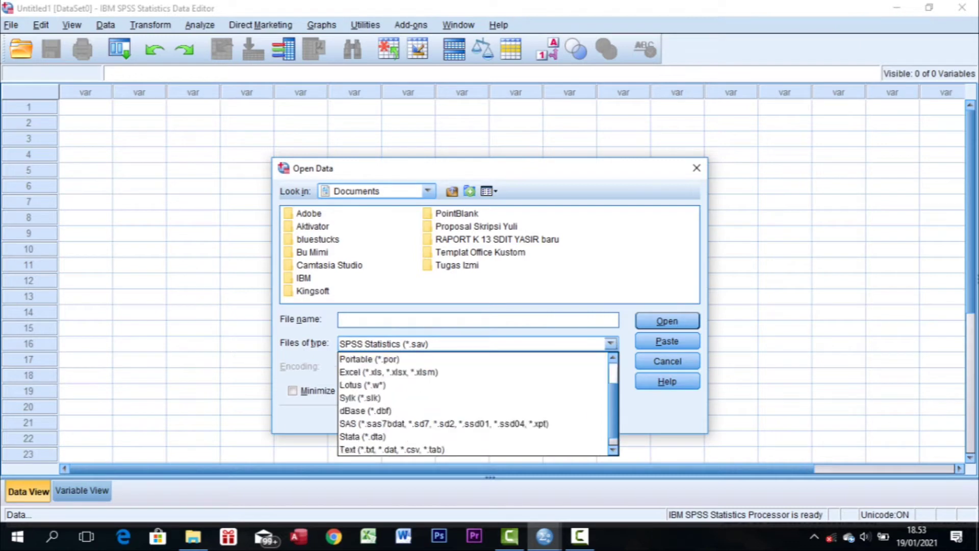
pyautogui.click(459, 449)
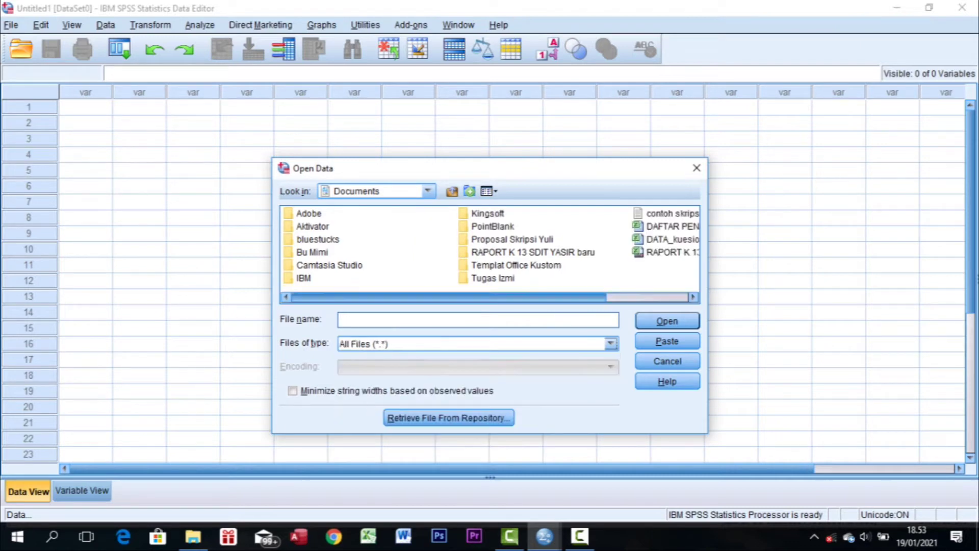
# Step: Import DATA_kuesioner penelitian.xlsx from the DATA KUISIONER worksheet, reading variable names from the first row, and bring the dataset forward
pyautogui.scroll(-1, 490, 255)
pyautogui.click(599, 239)
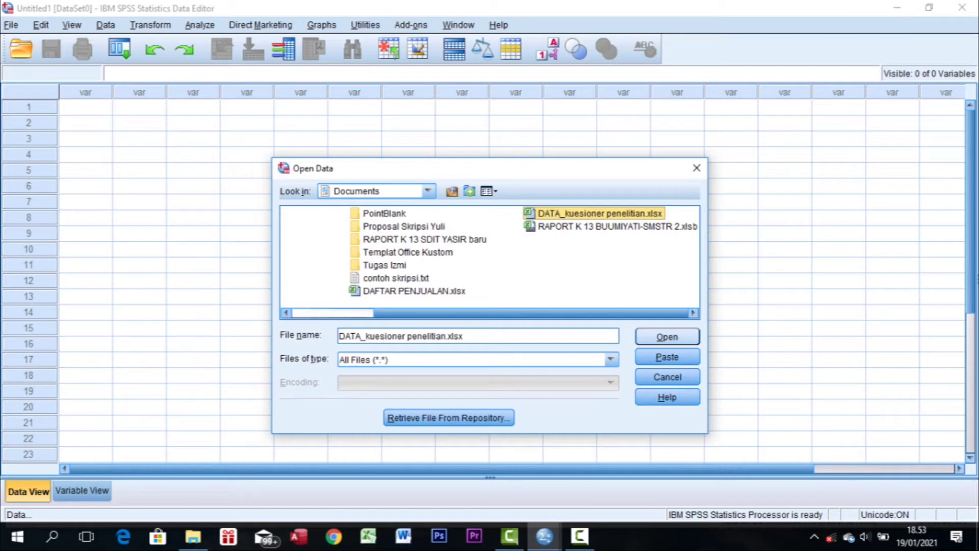
pyautogui.click(667, 336)
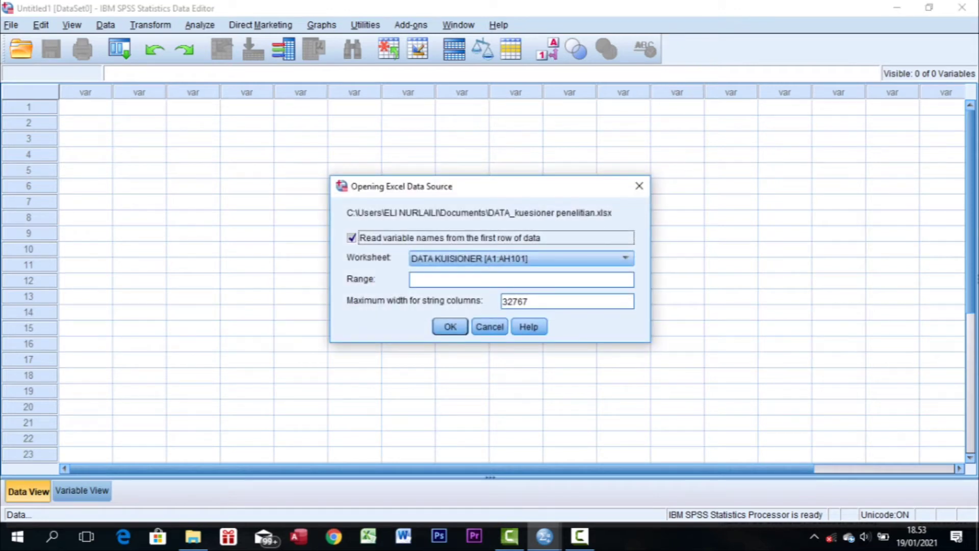
pyautogui.click(450, 326)
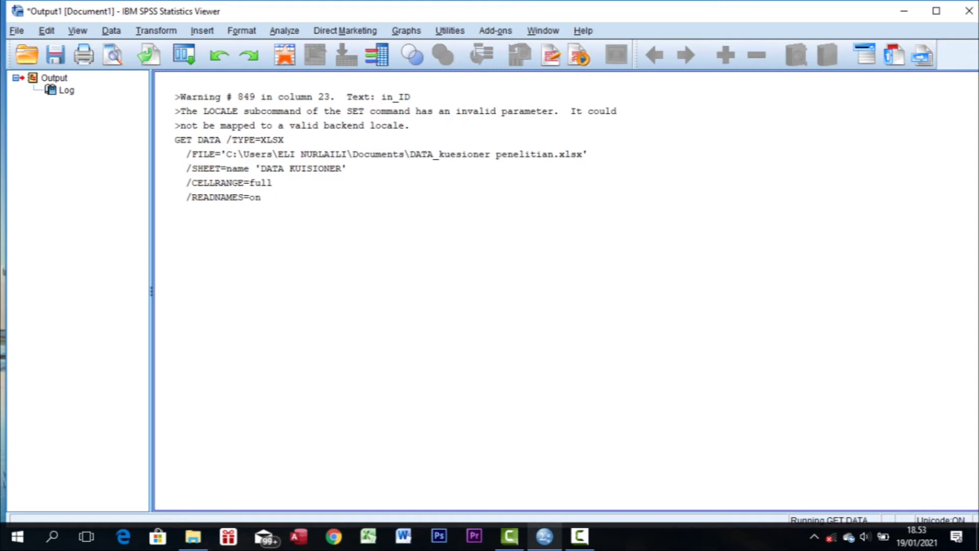
pyautogui.click(544, 537)
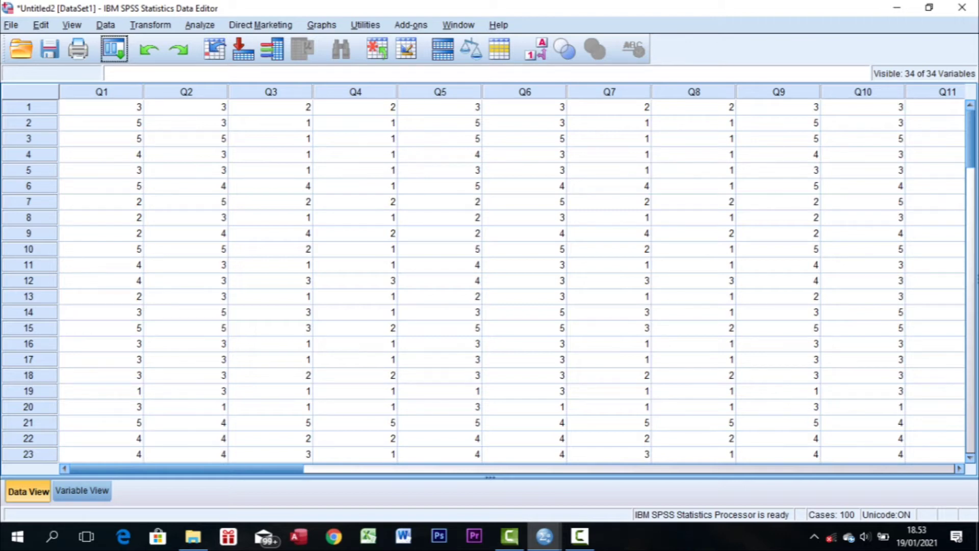
# Step: Look through the imported cases, then label variable Q1 as pengalaman in the variable definitions
pyautogui.scroll(-14, 490, 280)
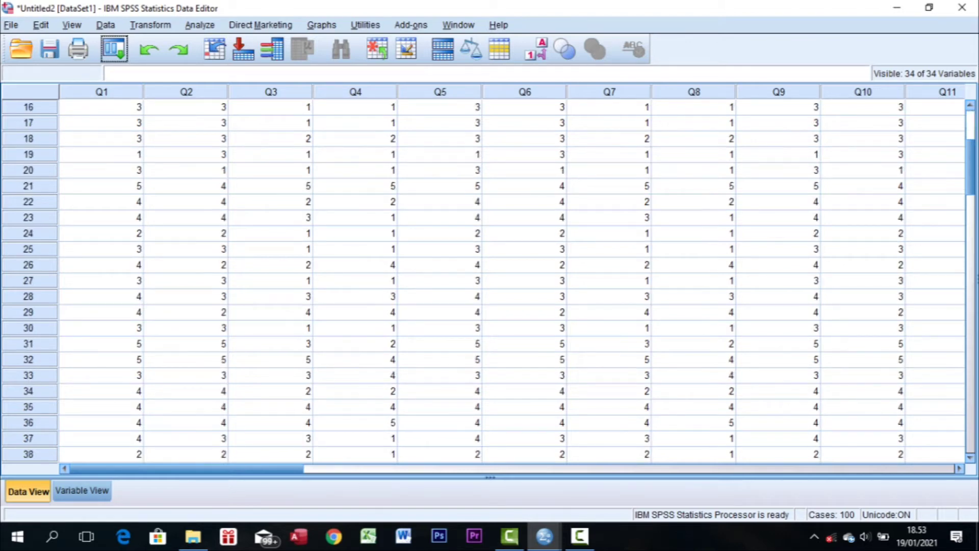
pyautogui.scroll(-15, 489, 280)
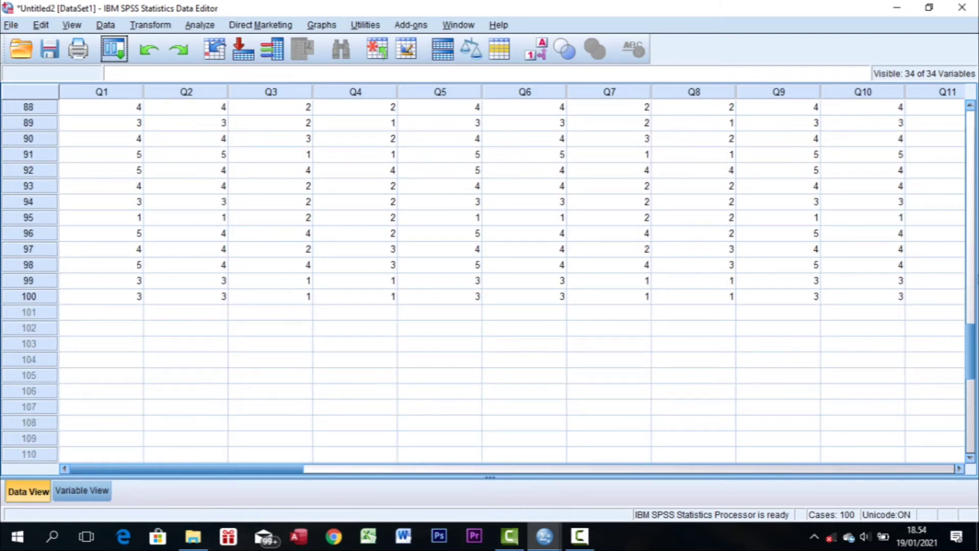
pyautogui.scroll(1, 490, 281)
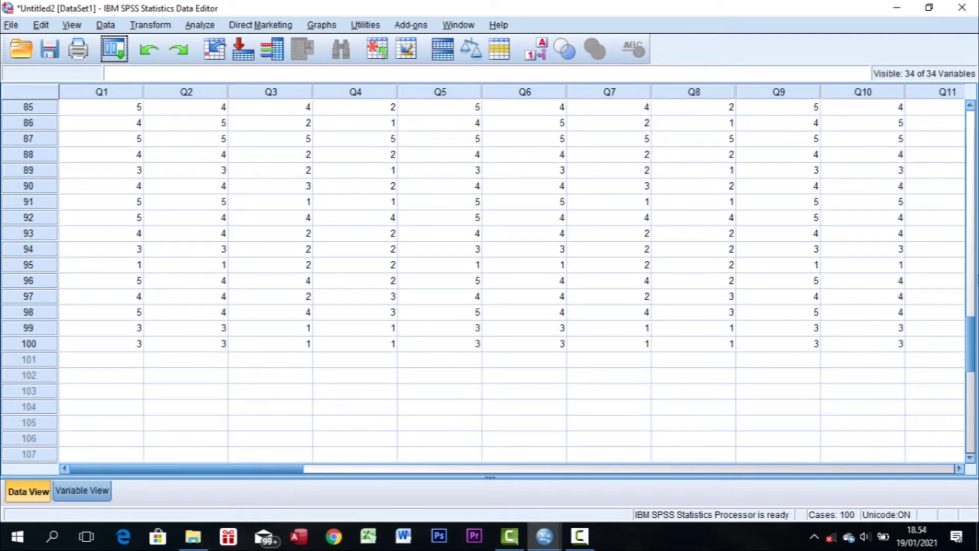
pyautogui.click(82, 491)
pyautogui.click(321, 89)
pyautogui.write('pengalaman')
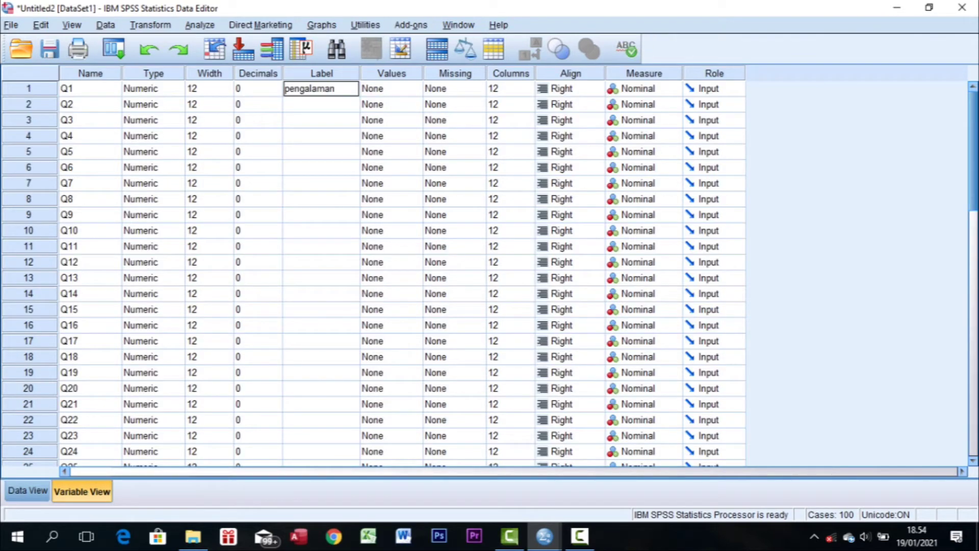
pyautogui.press('Return')
# Step: Copy Q1's label pengalaman to variables Q2 through Q8
pyautogui.click(321, 89)
pyautogui.rightClick(327, 90)
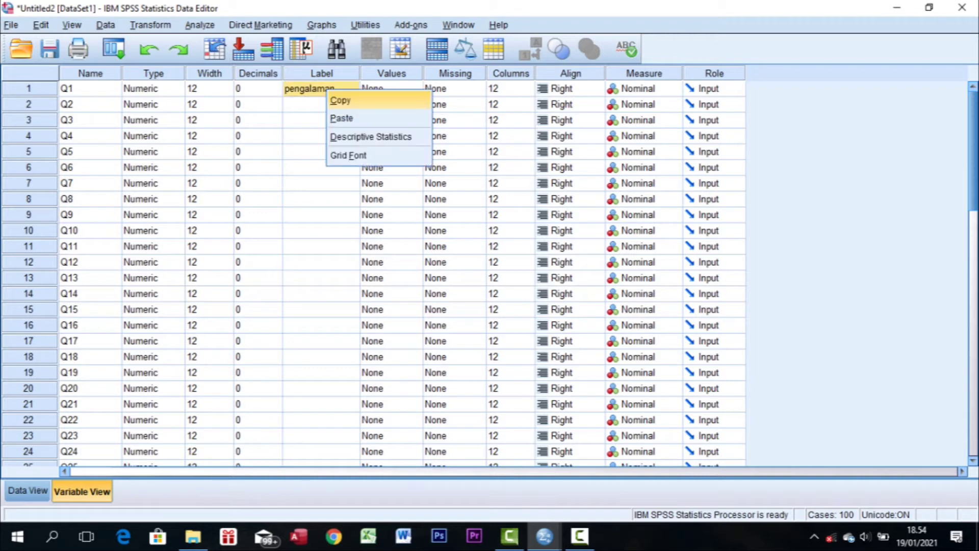
pyautogui.click(340, 100)
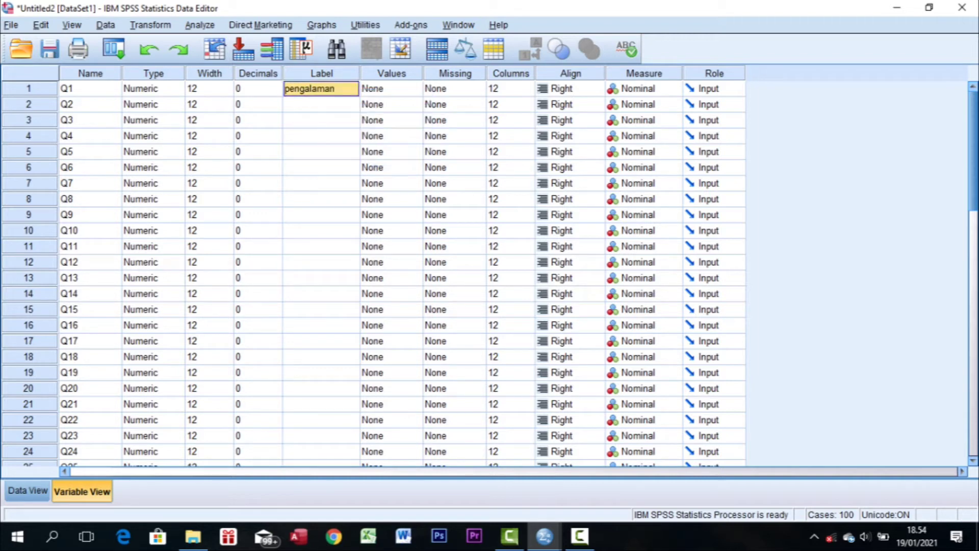
pyautogui.moveTo(329, 104); pyautogui.dragTo(329, 199)
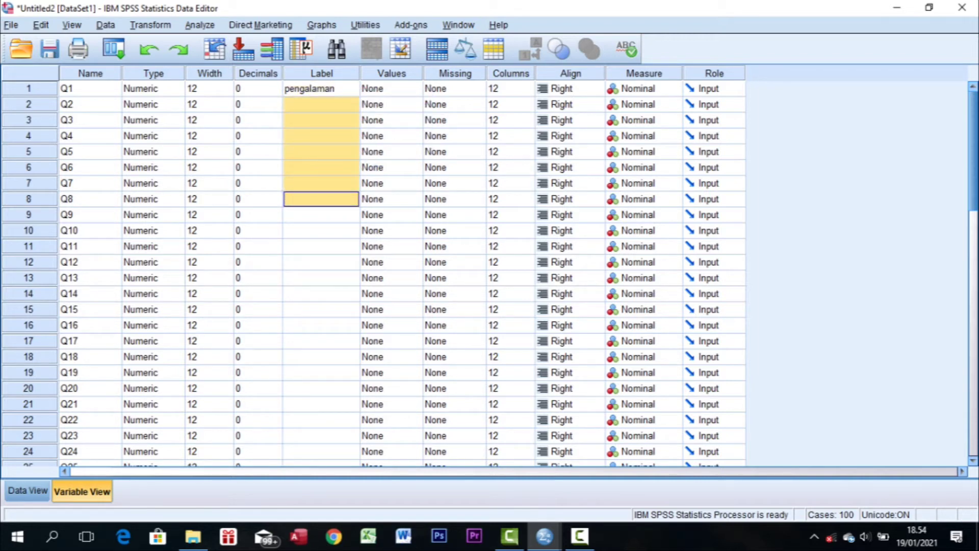
pyautogui.rightClick(312, 200)
pyautogui.click(327, 226)
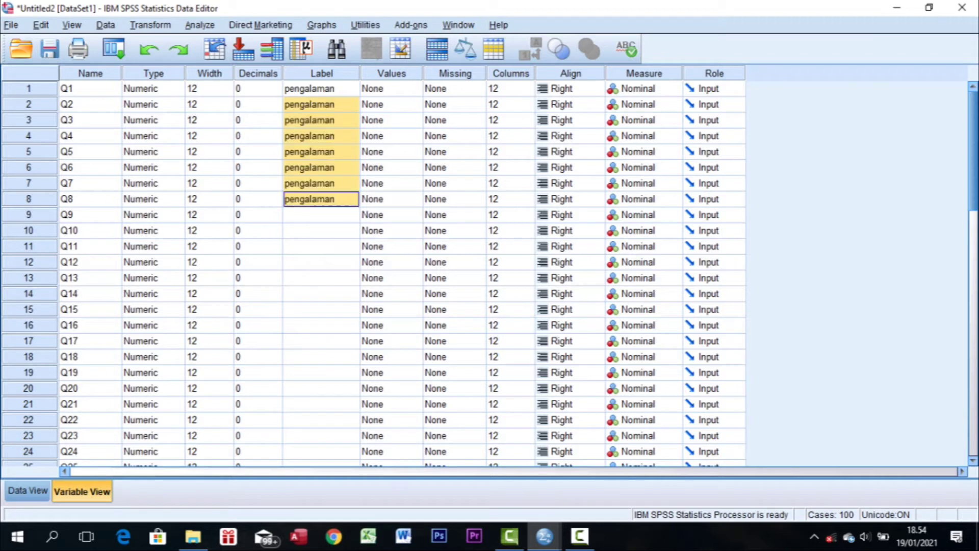
# Step: Label variable Q9 as kompetensi
pyautogui.click(321, 214)
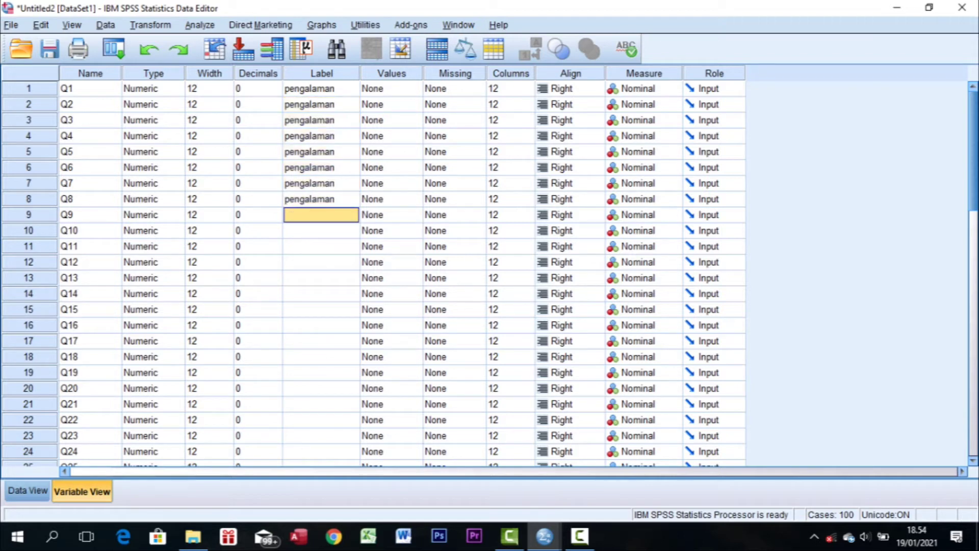
pyautogui.write('kompete')
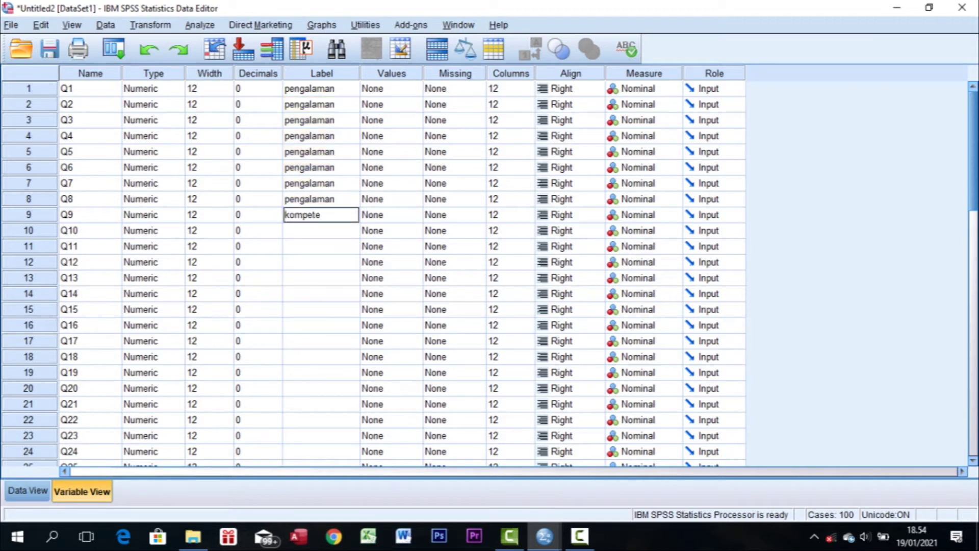
pyautogui.write('nsi')
pyautogui.click(322, 246)
# Step: Copy Q9's label kompetensi to variables Q10 through Q18
pyautogui.click(321, 215)
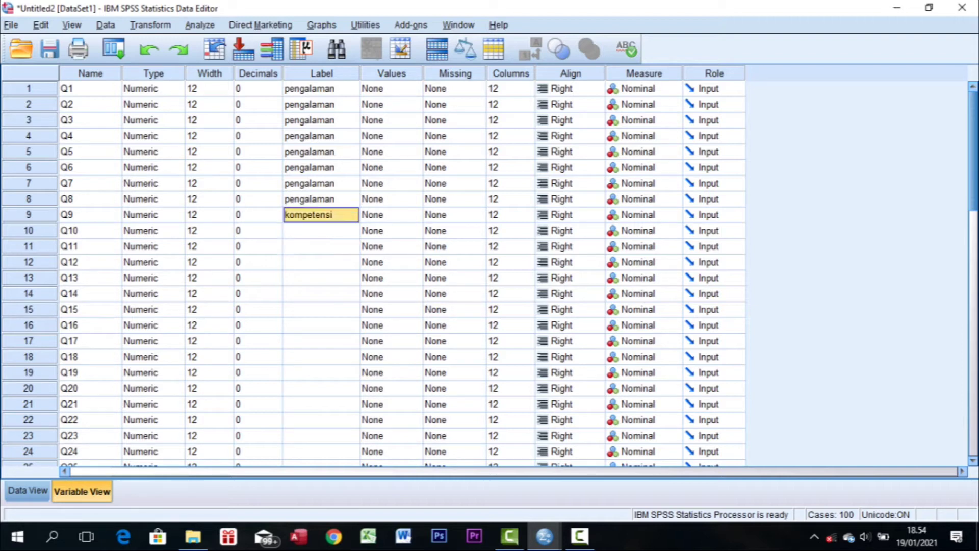
pyautogui.rightClick(339, 216)
pyautogui.click(354, 227)
pyautogui.click(331, 231)
pyautogui.hotkey('shift', 'Down')
pyautogui.hotkey('shift', 'Down')
pyautogui.hotkey('shift', 'Down')
pyautogui.hotkey('shift', 'Down')
pyautogui.hotkey('shift', 'Down')
pyautogui.hotkey('shift', 'Down')
pyautogui.hotkey('shift', 'Down')
pyautogui.hotkey('shift', 'Down')
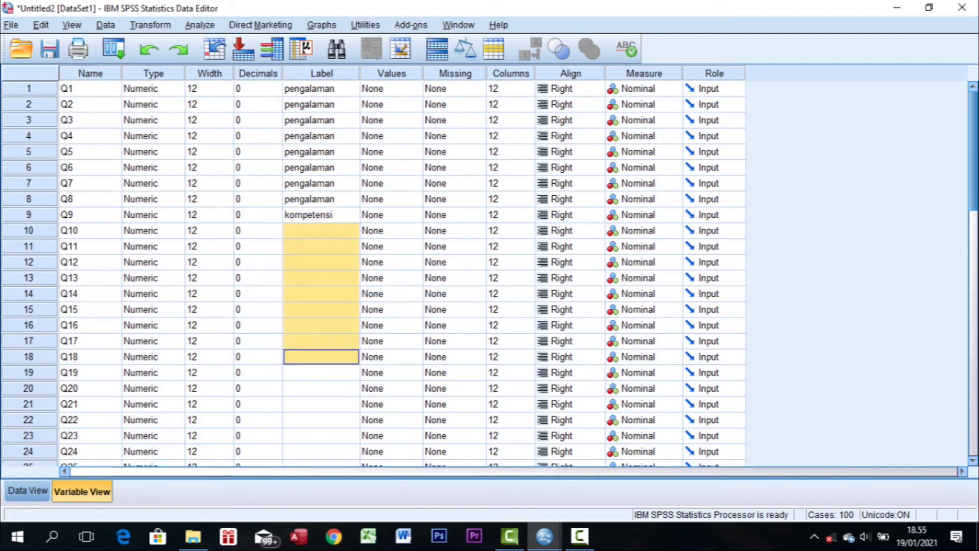
pyautogui.rightClick(303, 354)
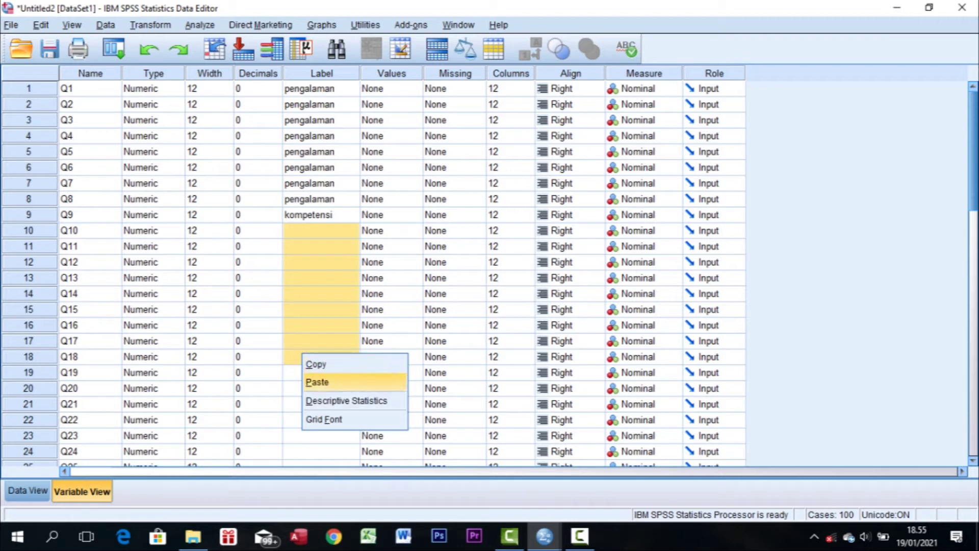
pyautogui.click(317, 382)
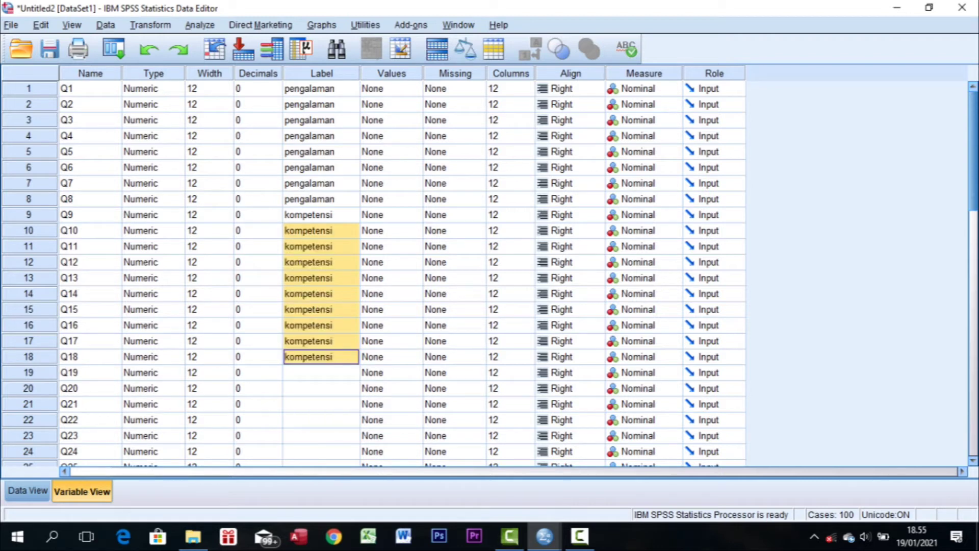
# Step: Label variable Q19 as independensi
pyautogui.click(321, 373)
pyautogui.write('in')
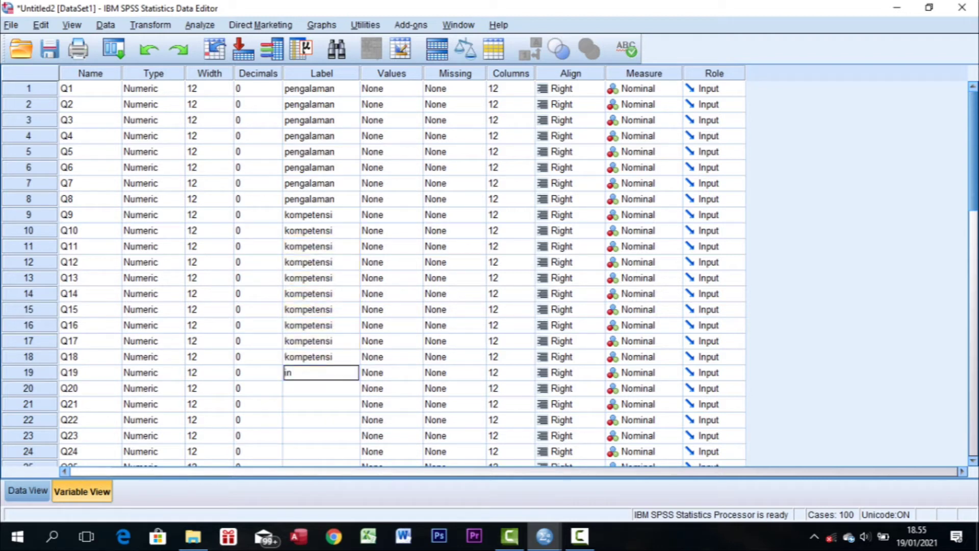
pyautogui.write('dependensi')
pyautogui.scroll(-4, 397, 270)
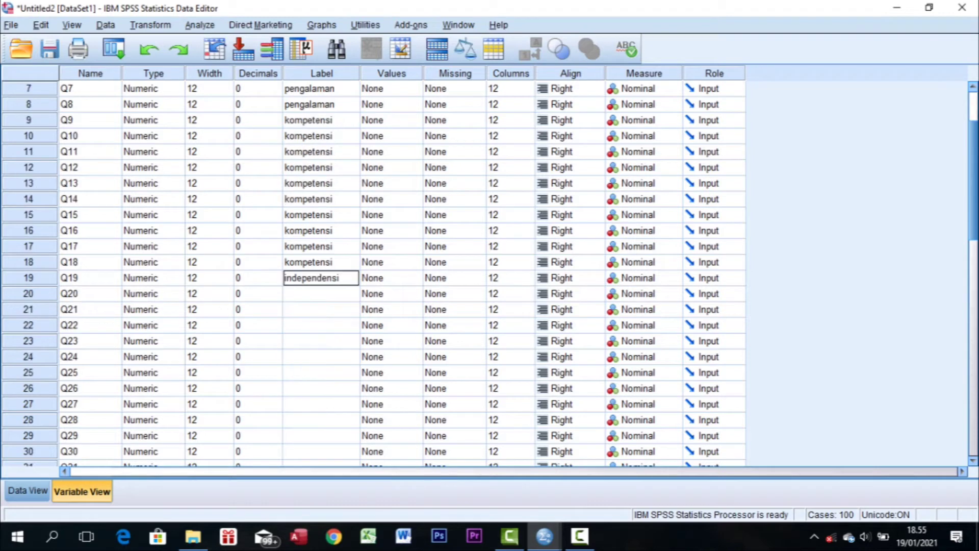
pyautogui.press('Return')
# Step: Copy Q19's label independensi to variables Q20 through Q29
pyautogui.rightClick(324, 185)
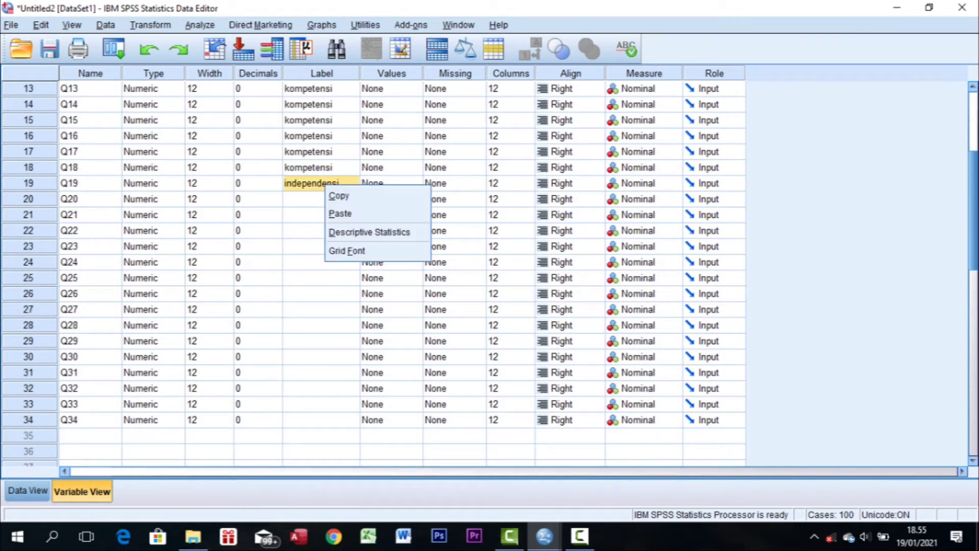
pyautogui.click(340, 197)
pyautogui.click(326, 200)
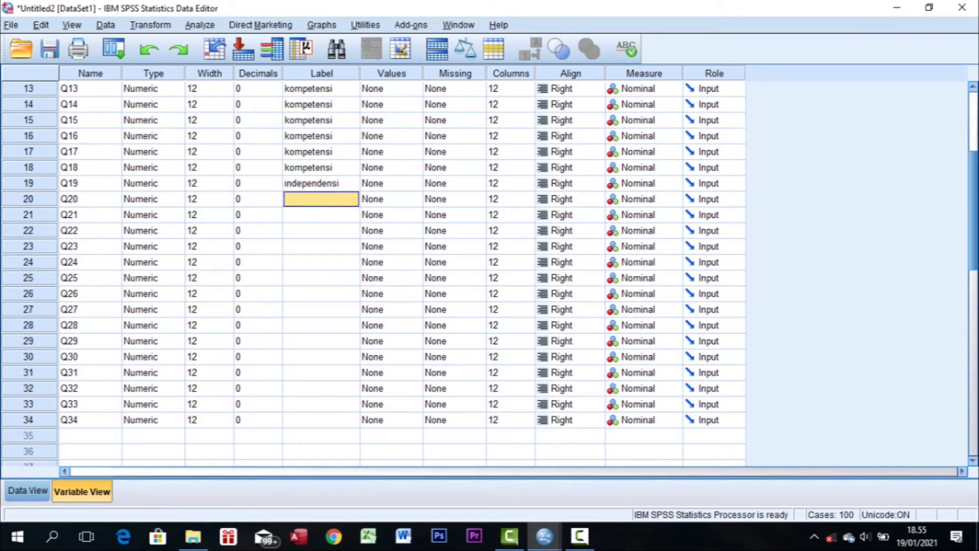
pyautogui.moveTo(327, 200); pyautogui.dragTo(327, 340)
pyautogui.rightClick(317, 338)
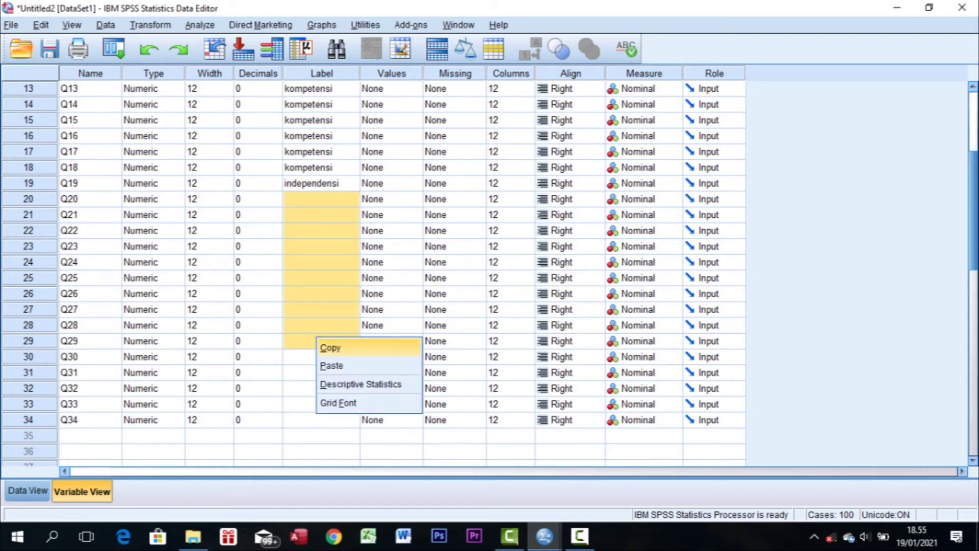
pyautogui.click(332, 365)
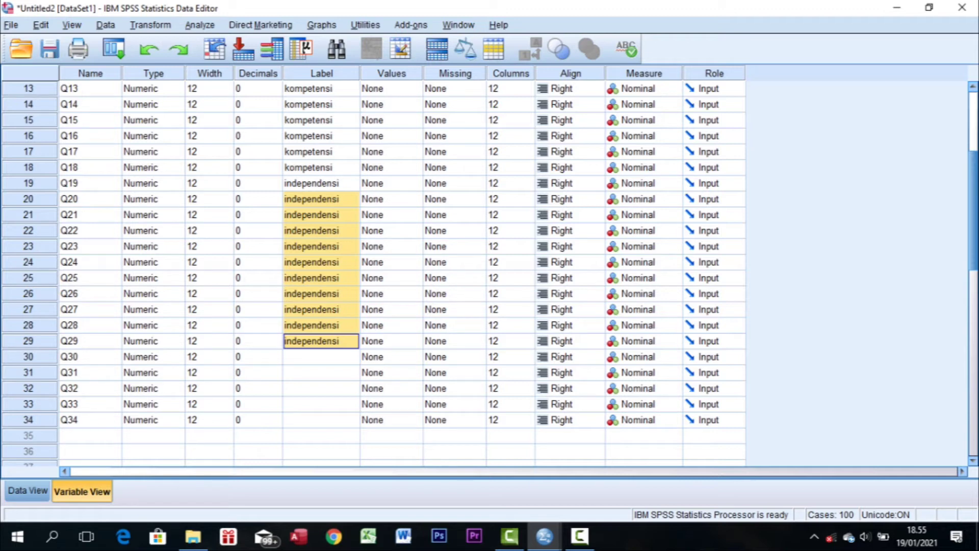
# Step: Label variable Q30 as kualitas
pyautogui.click(321, 357)
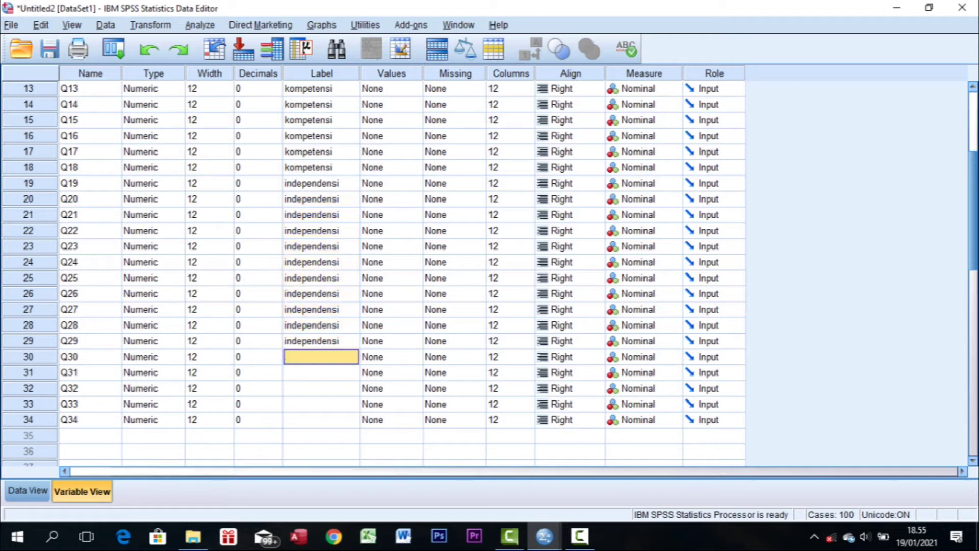
pyautogui.write('kual')
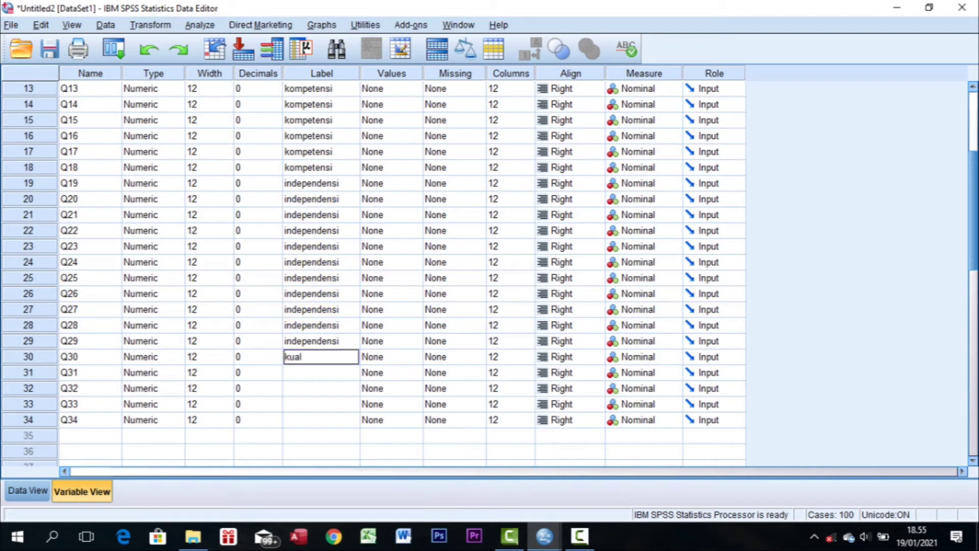
pyautogui.write('itas')
pyautogui.press('Return')
# Step: Copy Q30's label kualitas to variables Q31 through Q34
pyautogui.click(334, 357)
pyautogui.rightClick(334, 358)
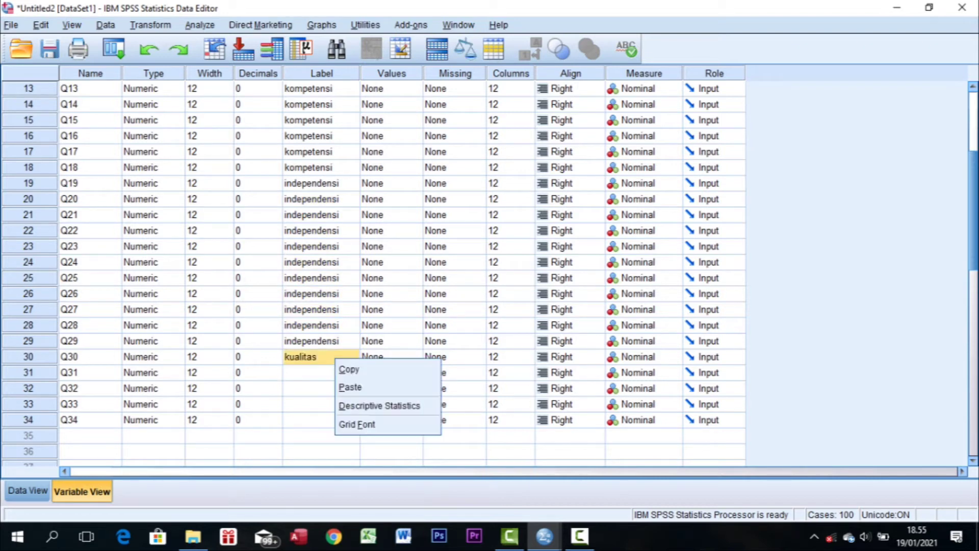
pyautogui.click(348, 369)
pyautogui.moveTo(321, 372); pyautogui.dragTo(321, 420)
pyautogui.rightClick(329, 421)
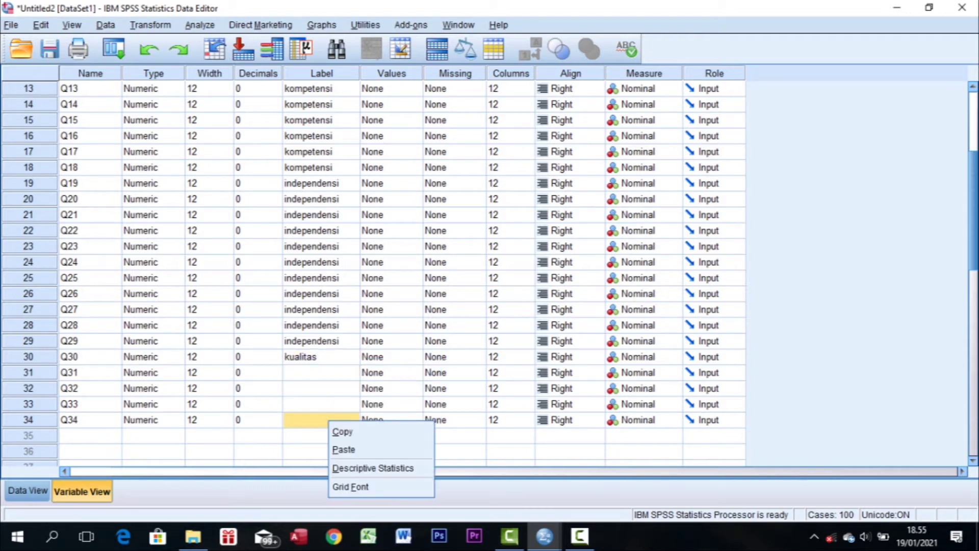
pyautogui.moveTo(322, 373); pyautogui.dragTo(322, 419)
pyautogui.rightClick(332, 419)
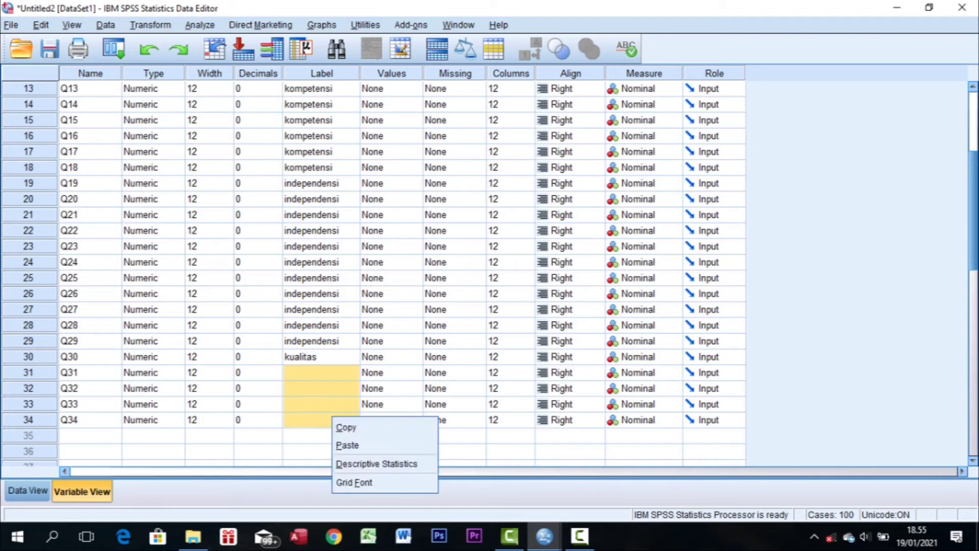
pyautogui.click(350, 443)
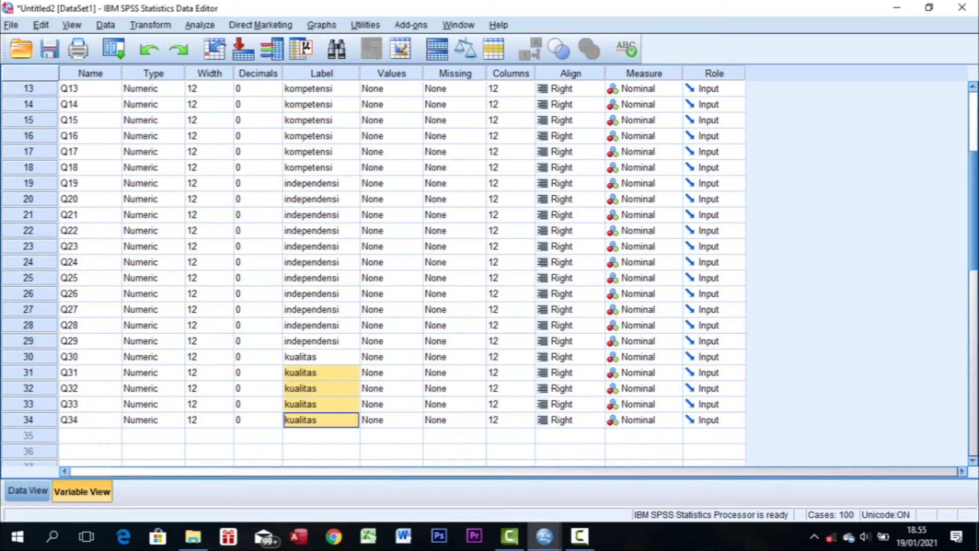
# Step: Set the measurement level of variable Q1 to Ordinal
pyautogui.scroll(4, 398, 270)
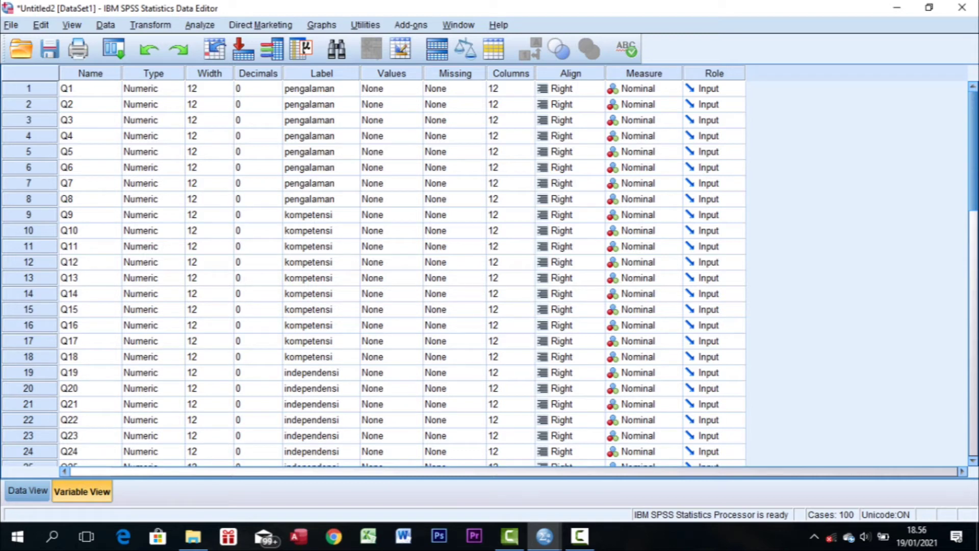
pyautogui.click(27, 491)
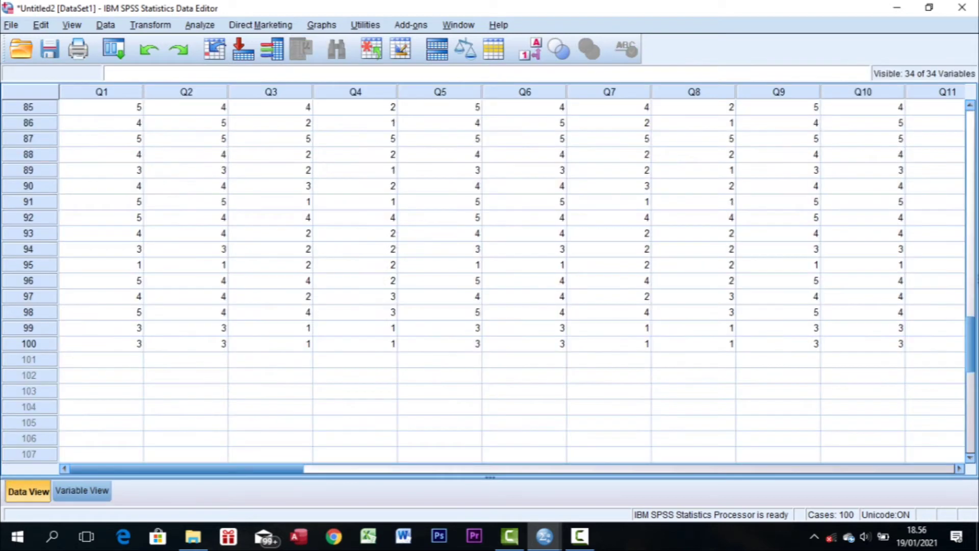
pyautogui.scroll(18, 490, 280)
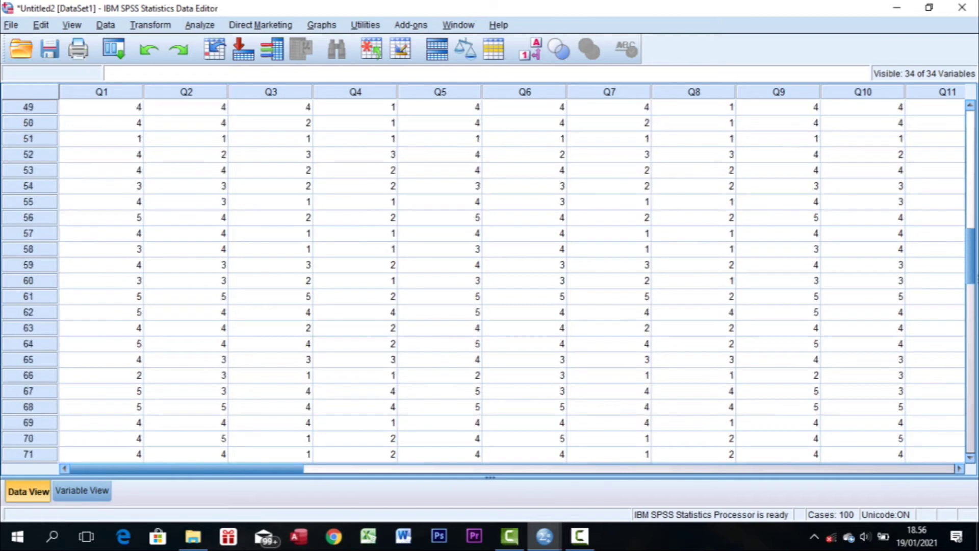
pyautogui.scroll(10, 490, 280)
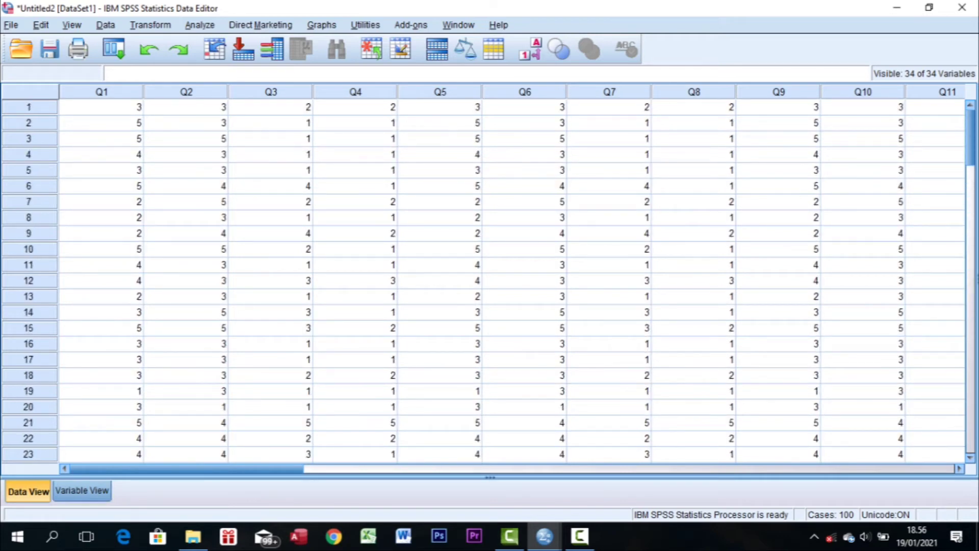
pyautogui.click(82, 490)
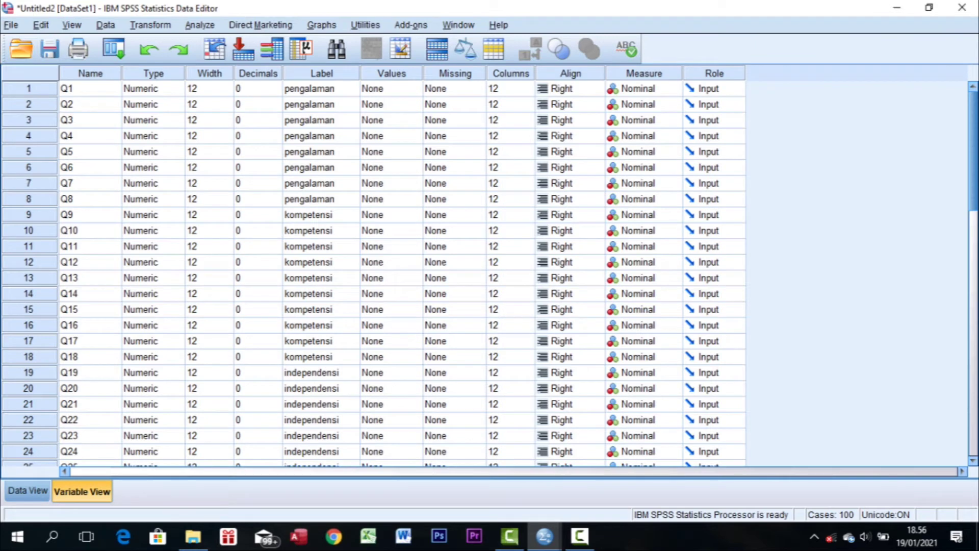
pyautogui.click(673, 89)
pyautogui.click(655, 120)
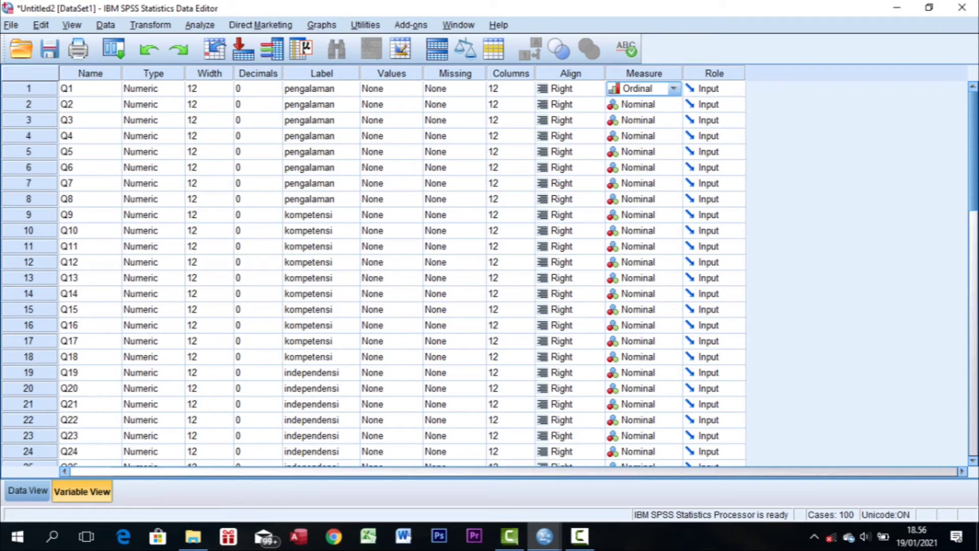
pyautogui.click(673, 88)
pyautogui.click(644, 119)
pyautogui.click(646, 137)
pyautogui.click(646, 136)
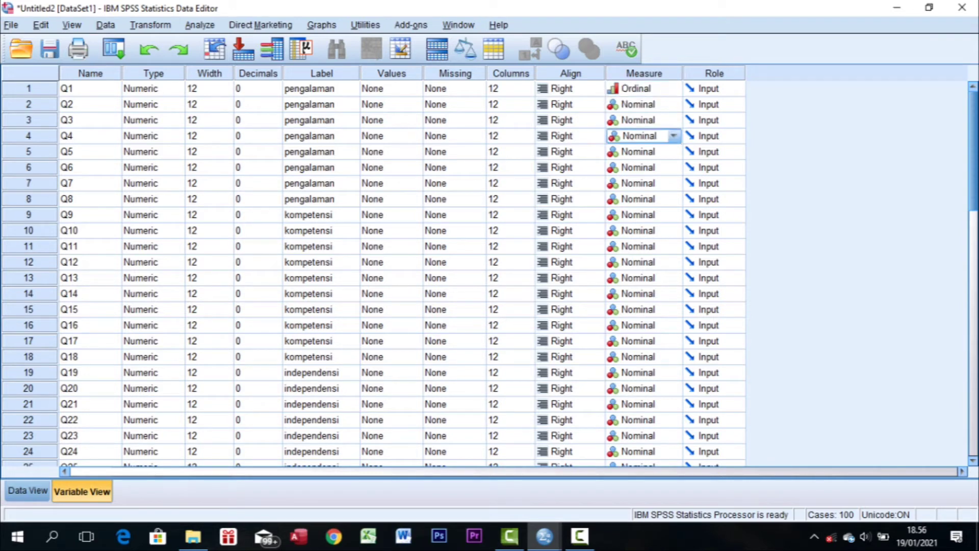
# Step: Copy Q1's Ordinal measurement level to variables Q2 through Q34
pyautogui.rightClick(646, 92)
pyautogui.click(661, 102)
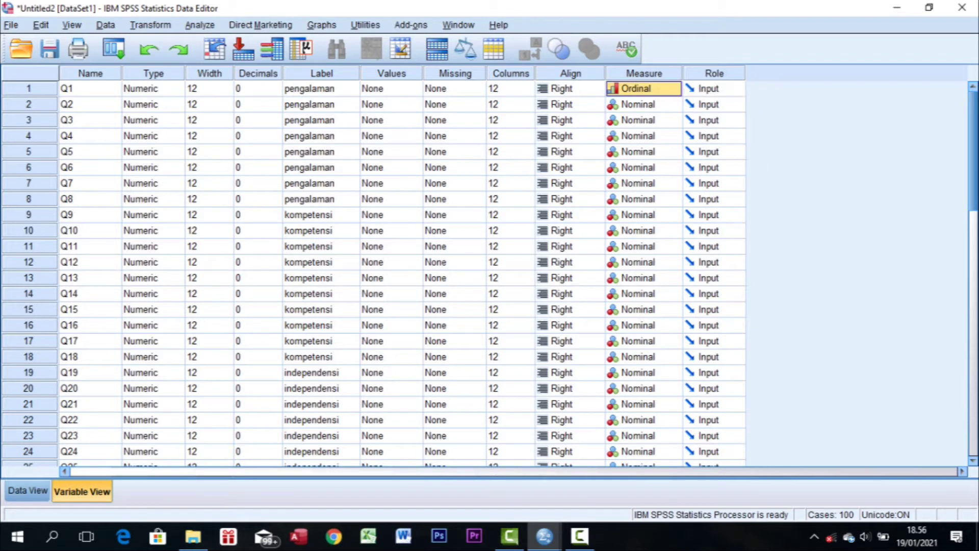
pyautogui.moveTo(643, 104); pyautogui.dragTo(644, 343)
pyautogui.rightClick(675, 344)
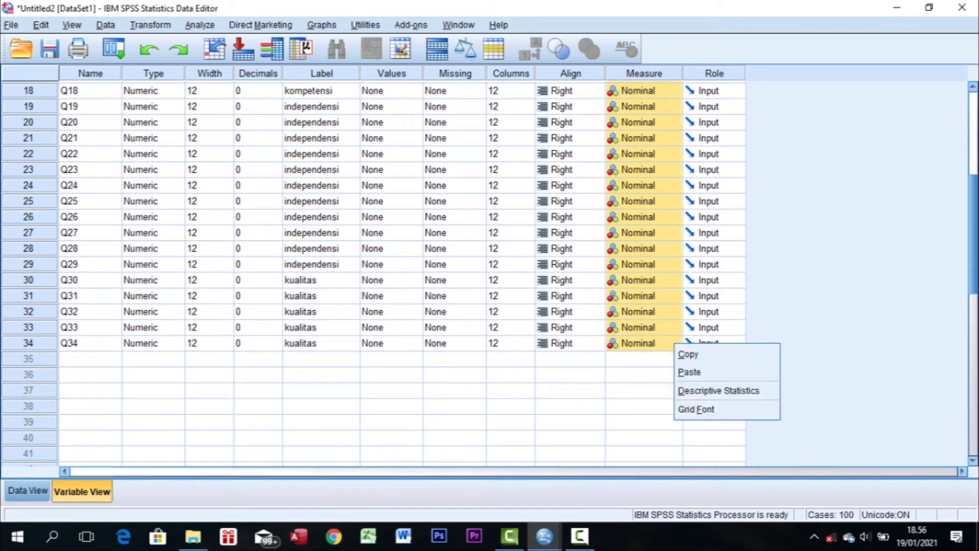
pyautogui.click(690, 372)
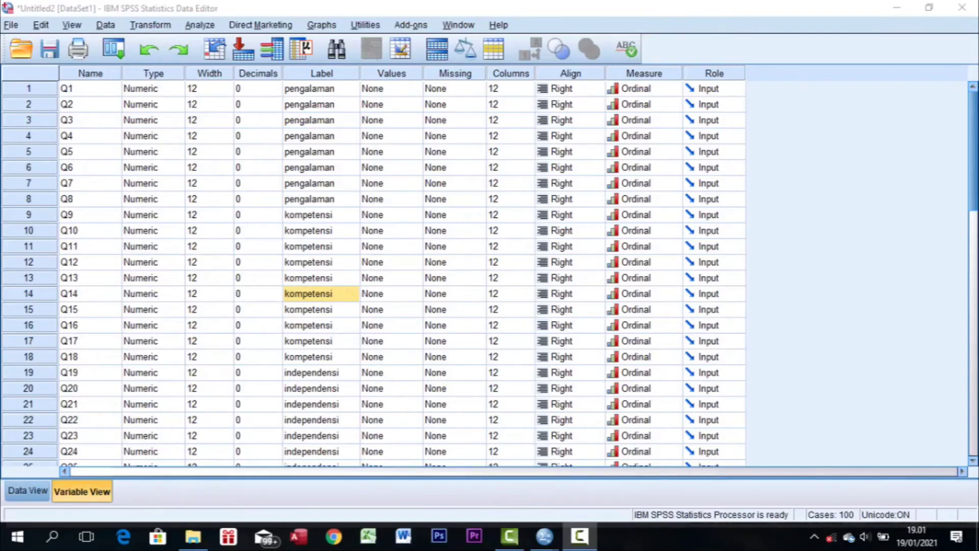
# Step: Start a Compute Variable operation with X1 as the target variable
pyautogui.click(28, 491)
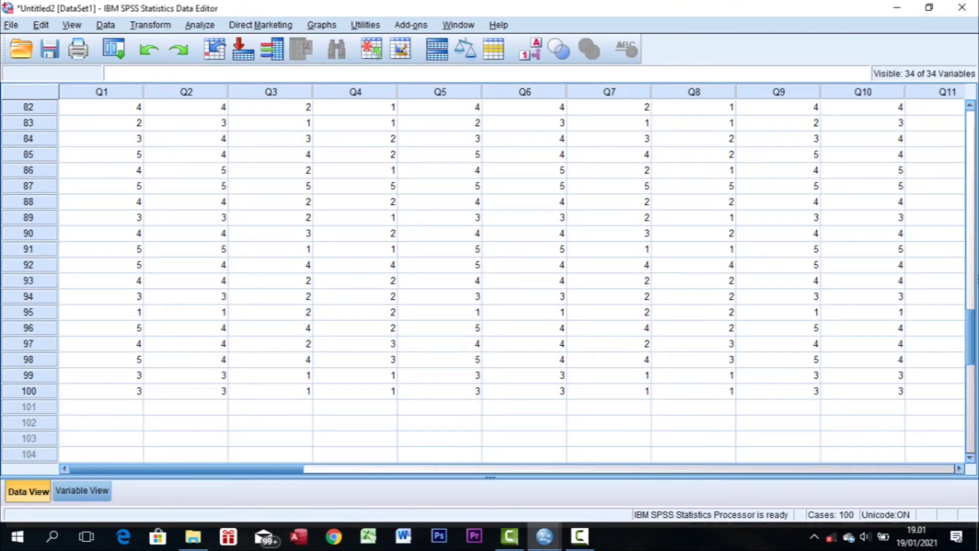
pyautogui.click(82, 491)
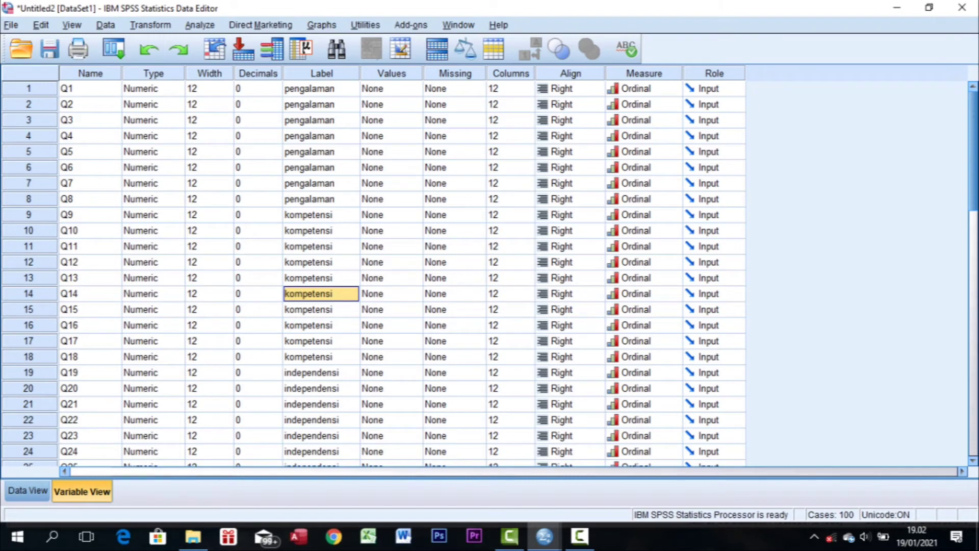
pyautogui.click(150, 25)
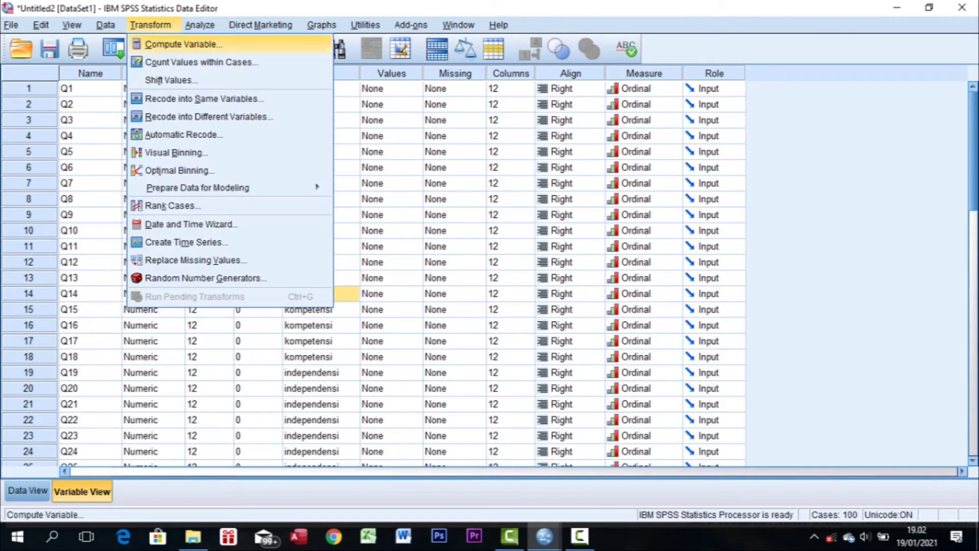
pyautogui.press('Return')
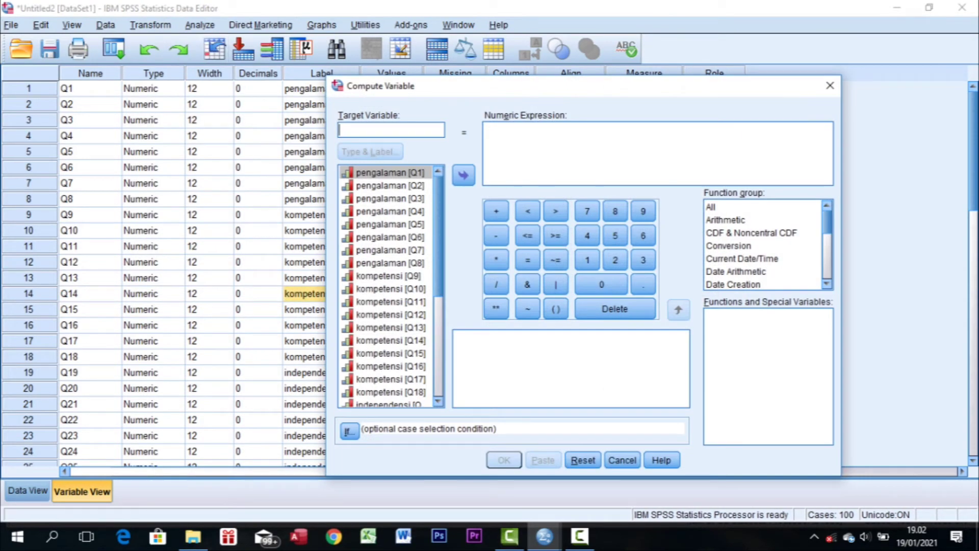
pyautogui.write('X1')
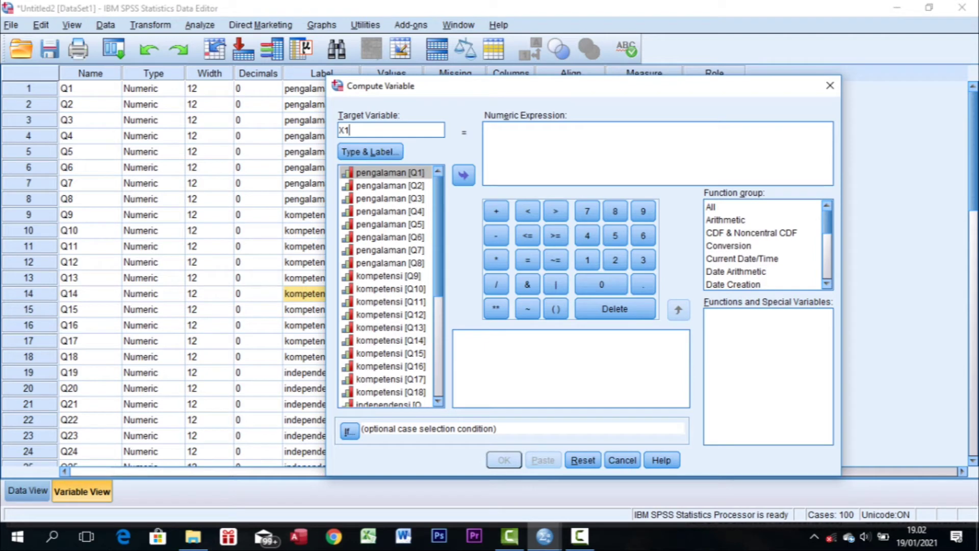
pyautogui.press('Tab')
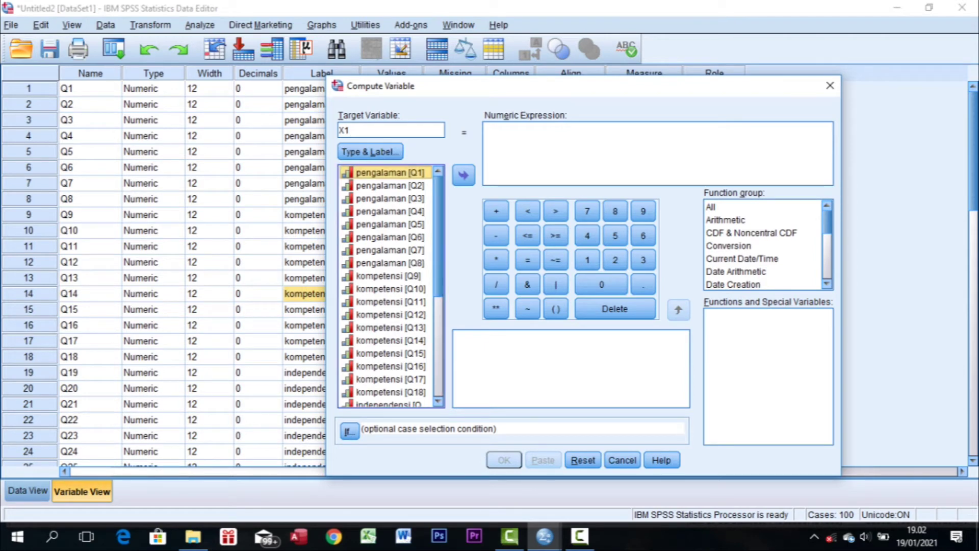
# Step: Build the first half of X1's numeric expression from the pengalaman items as Q1 + Q2 + Q3 + Q4
pyautogui.click(464, 175)
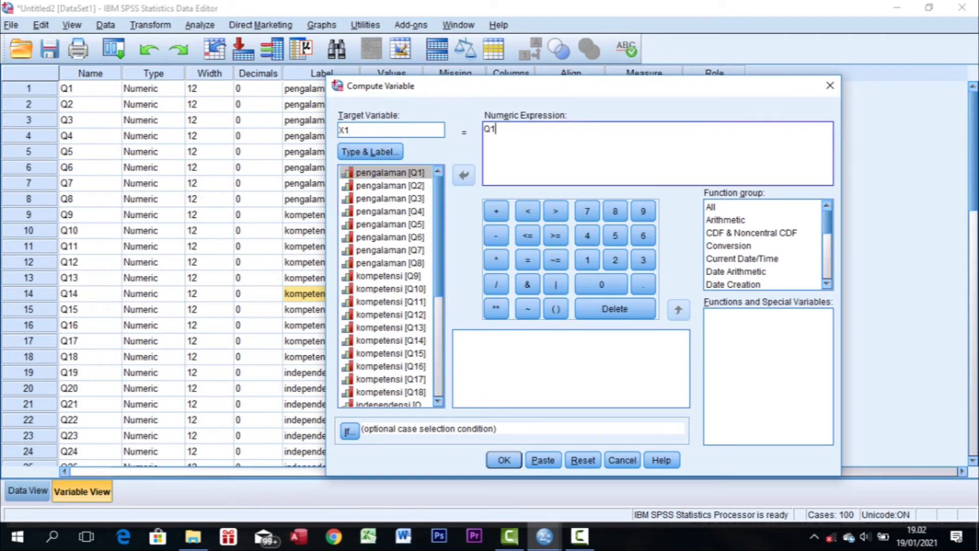
pyautogui.click(496, 211)
pyautogui.click(390, 185)
pyautogui.click(463, 175)
pyautogui.click(496, 212)
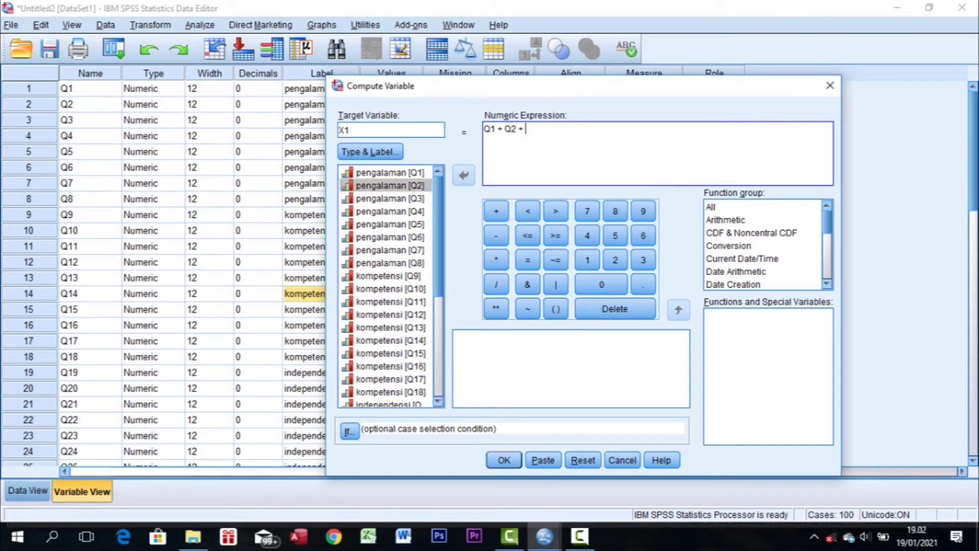
pyautogui.click(391, 198)
pyautogui.click(464, 175)
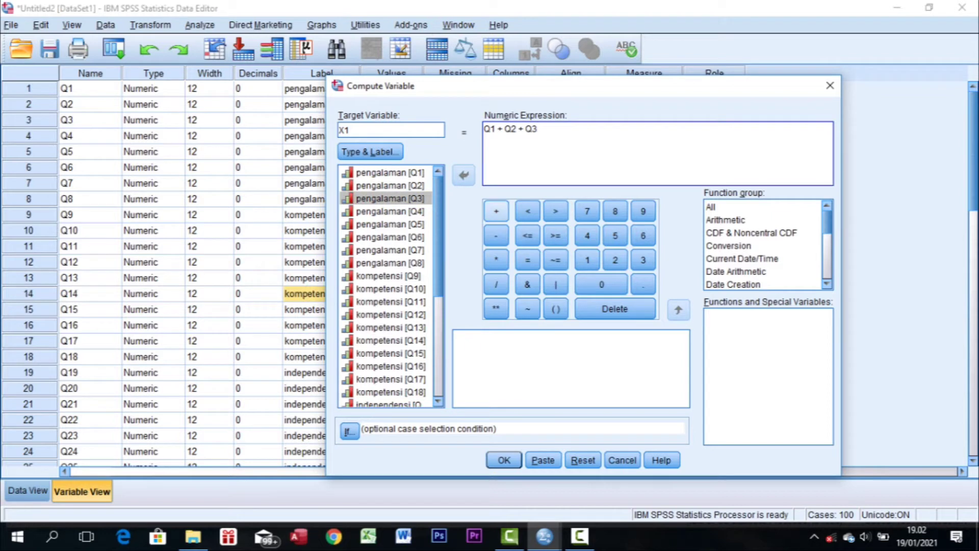
pyautogui.click(496, 212)
pyautogui.click(390, 211)
pyautogui.click(464, 174)
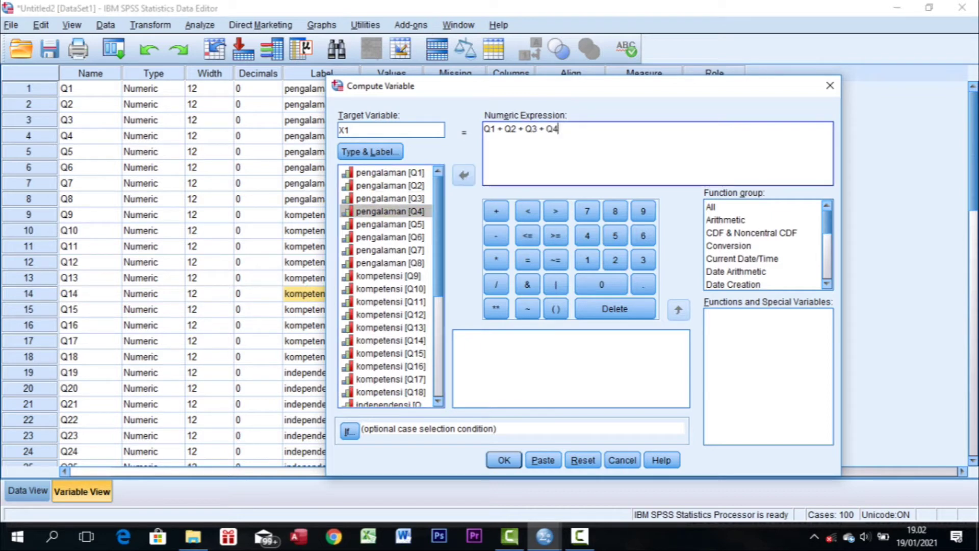
# Step: Extend X1's expression with + Q5 + Q6 + Q7 + Q8 and run the computation
pyautogui.click(496, 211)
pyautogui.click(390, 224)
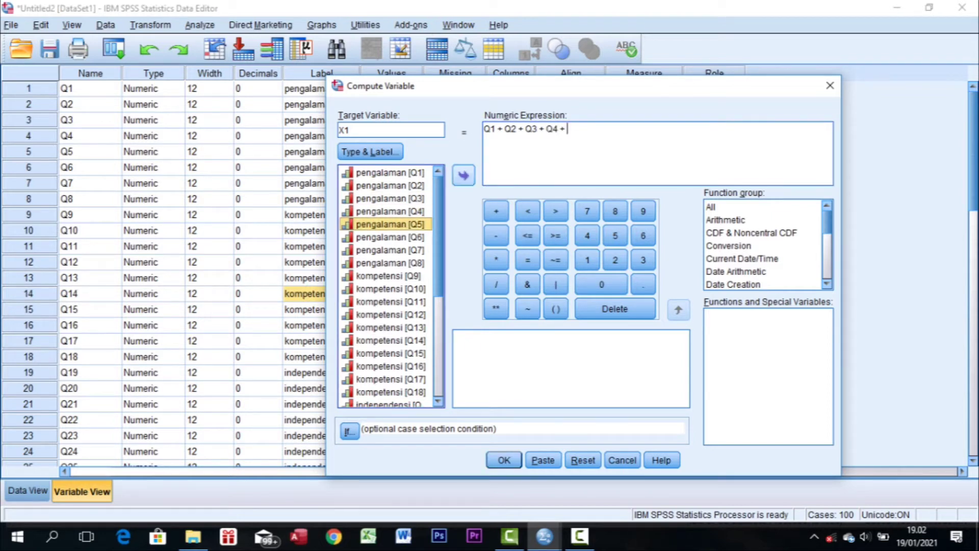
pyautogui.click(463, 175)
pyautogui.click(496, 212)
pyautogui.click(390, 237)
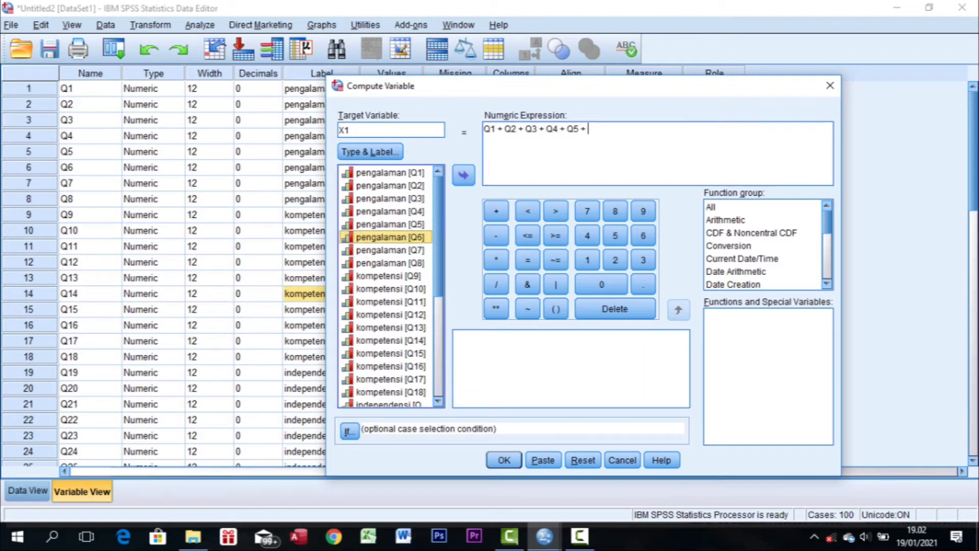
pyautogui.click(464, 175)
pyautogui.click(496, 211)
pyautogui.click(390, 250)
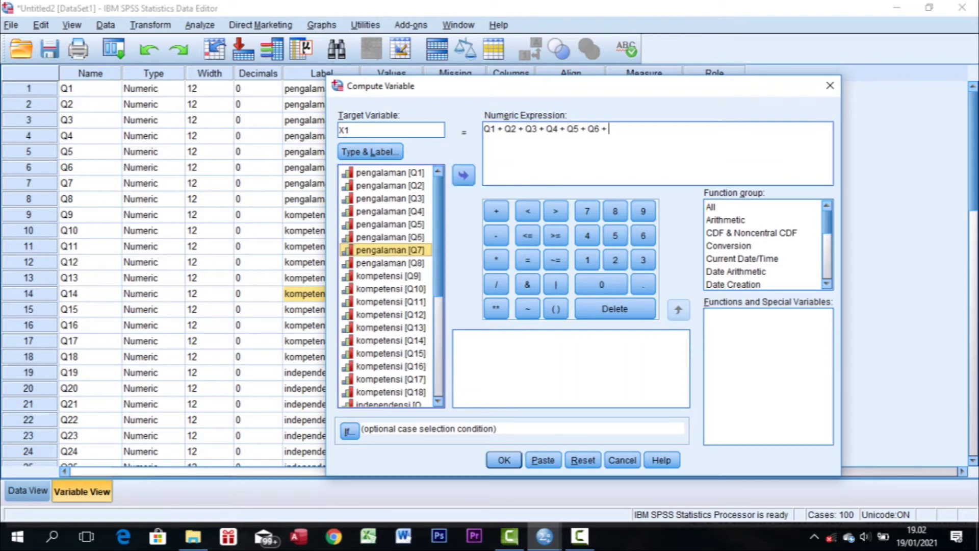
pyautogui.click(464, 175)
pyautogui.click(497, 211)
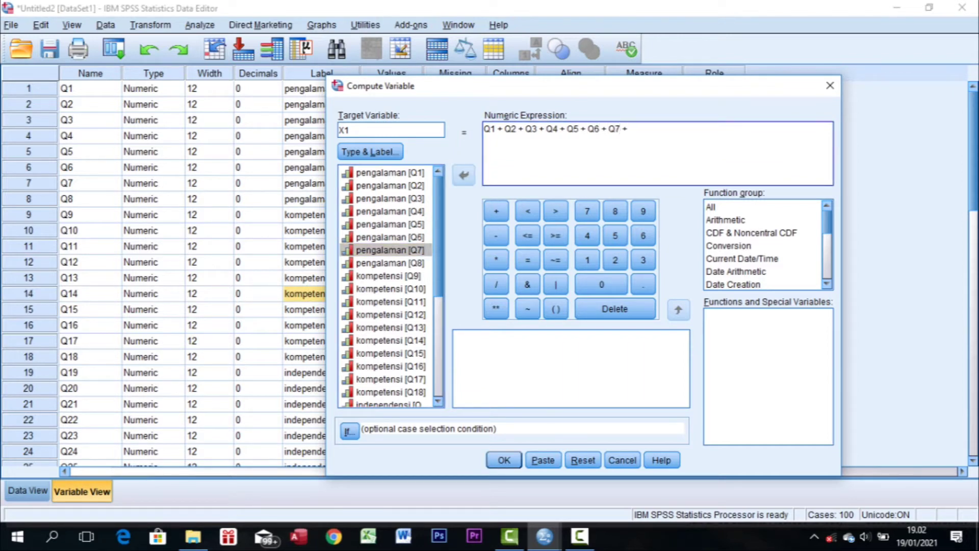
pyautogui.click(390, 262)
pyautogui.click(464, 174)
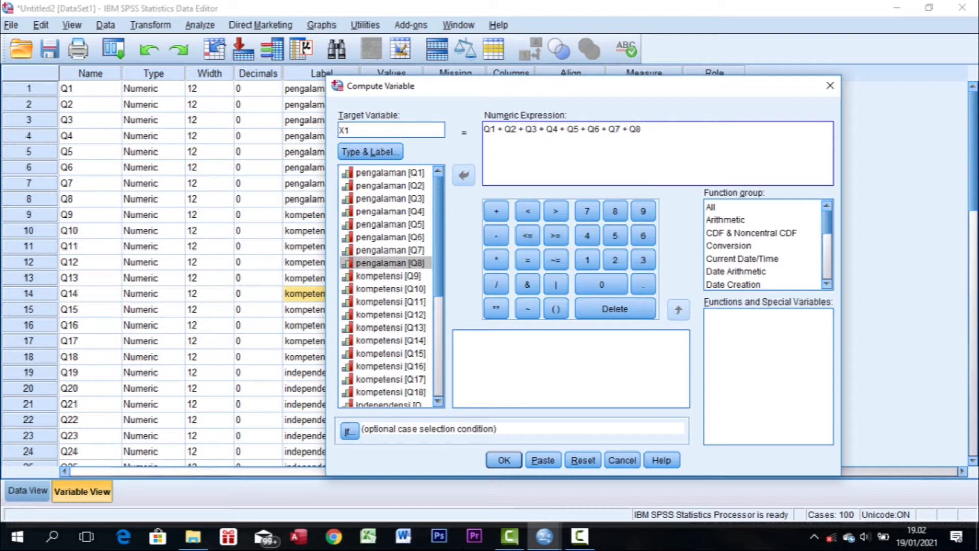
pyautogui.press('Return')
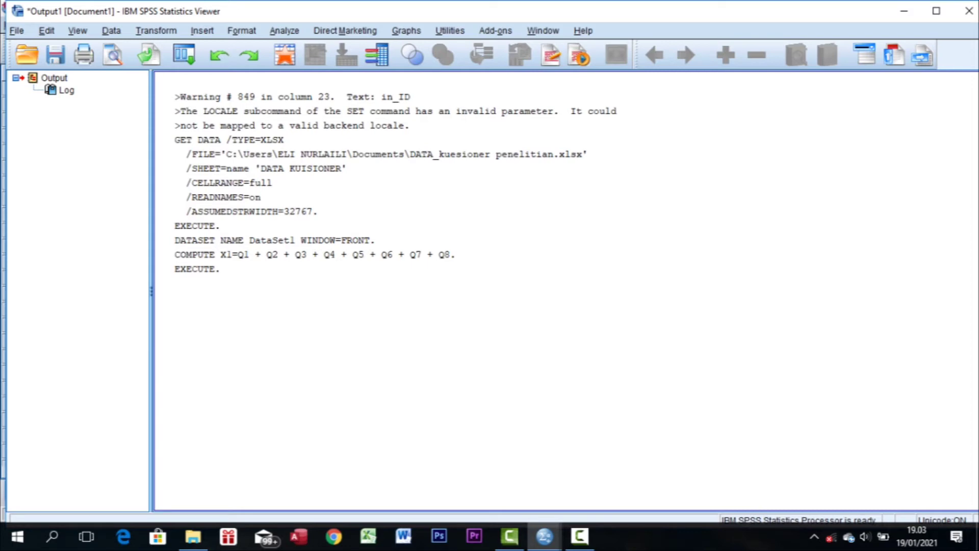
# Step: Return to the Data Editor and start a Compute Variable operation with X2 as the target variable and the old numeric expression cleared
pyautogui.hotkey('alt', 'Tab')
pyautogui.scroll(-7, 402, 273)
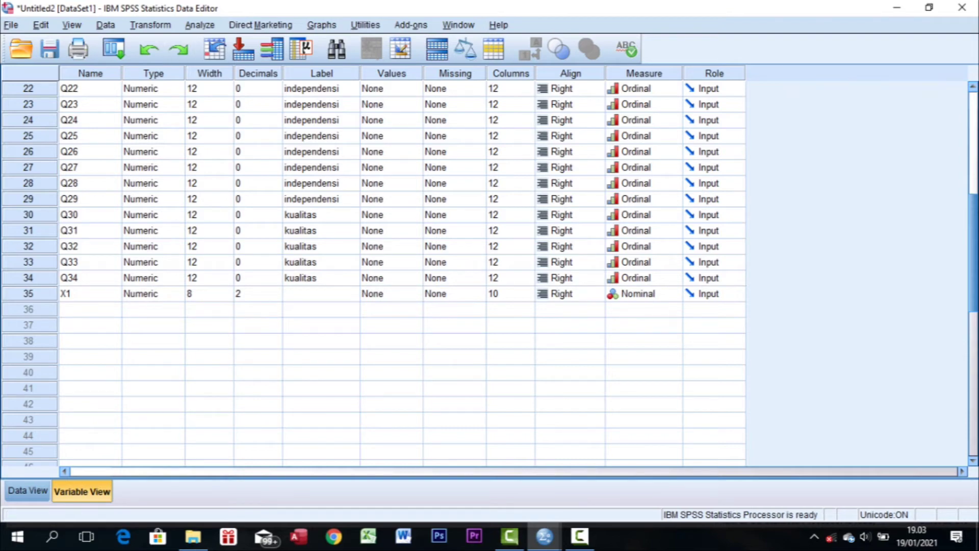
pyautogui.click(150, 25)
pyautogui.click(175, 44)
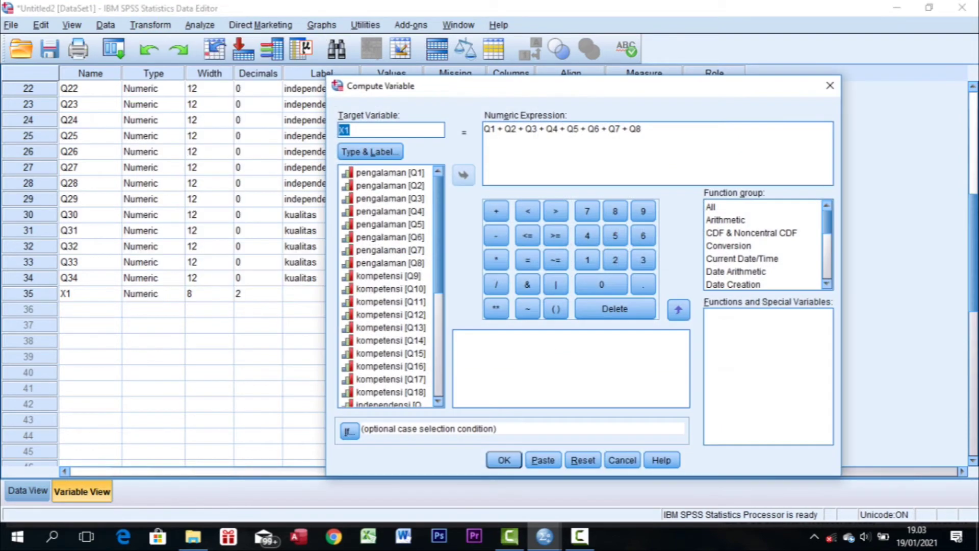
pyautogui.write('X2')
pyautogui.press('Tab')
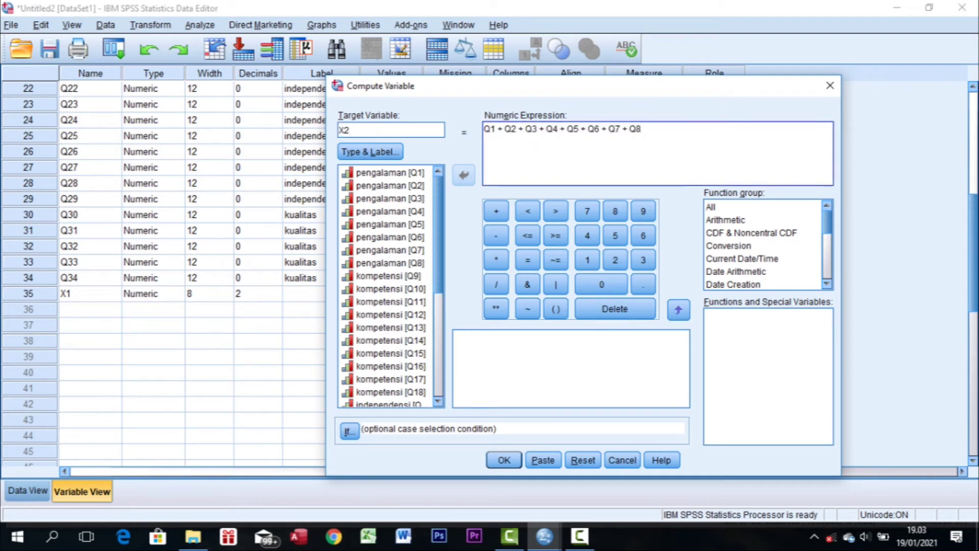
pyautogui.press('Delete')
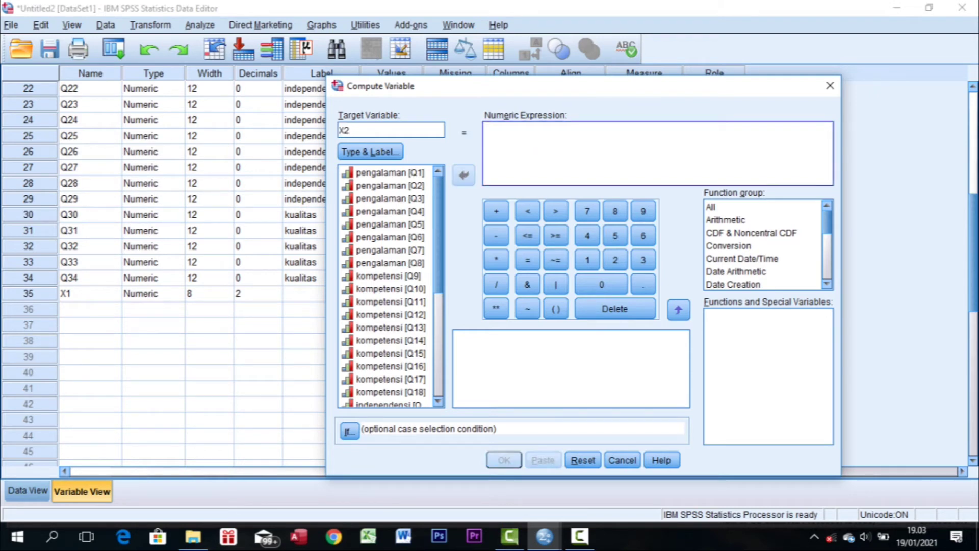
# Step: Begin X2's numeric expression from the kompetensi items with Q9 + Q10 + Q11 + Q12 +
pyautogui.click(388, 276)
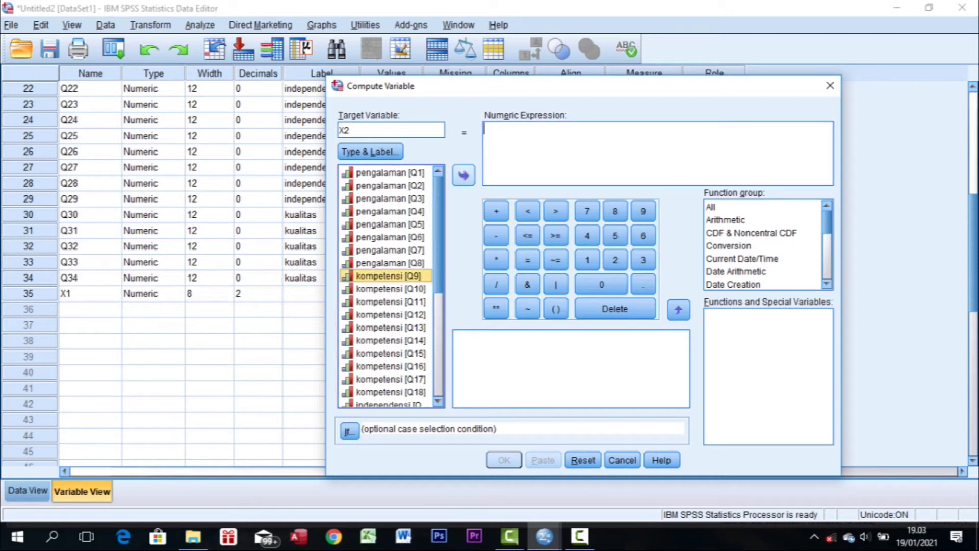
pyautogui.click(463, 176)
pyautogui.click(496, 211)
pyautogui.click(391, 289)
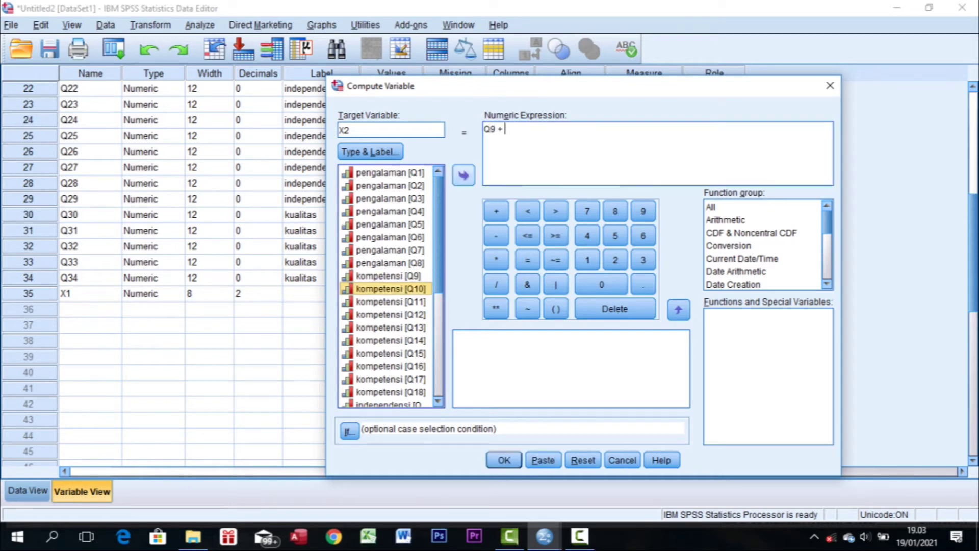
pyautogui.click(464, 175)
pyautogui.click(496, 211)
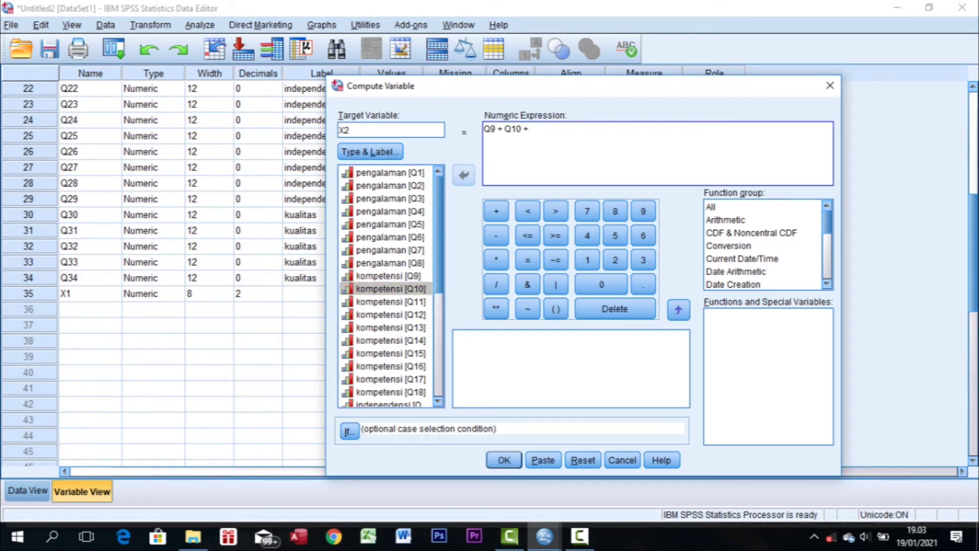
pyautogui.click(391, 302)
pyautogui.click(463, 176)
pyautogui.click(496, 211)
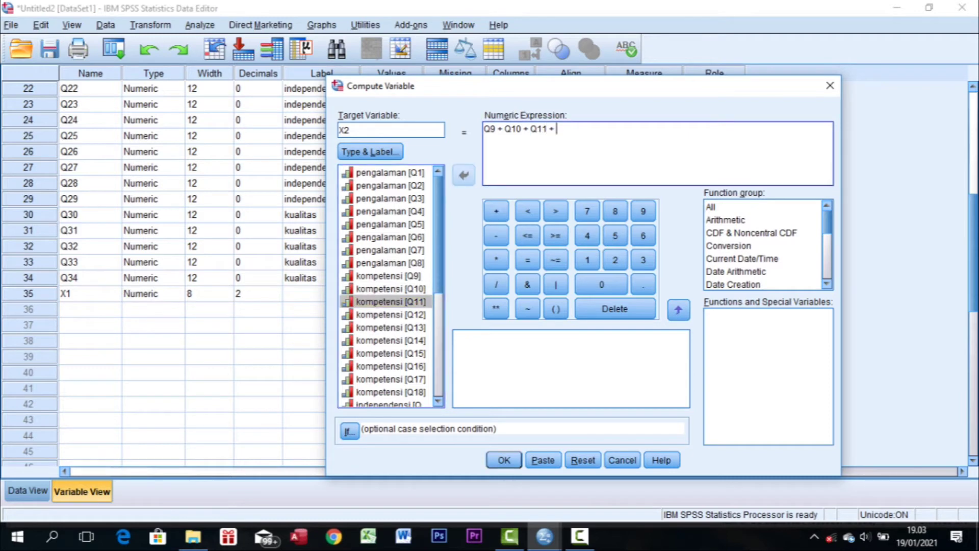
pyautogui.click(391, 314)
pyautogui.click(464, 175)
pyautogui.click(495, 211)
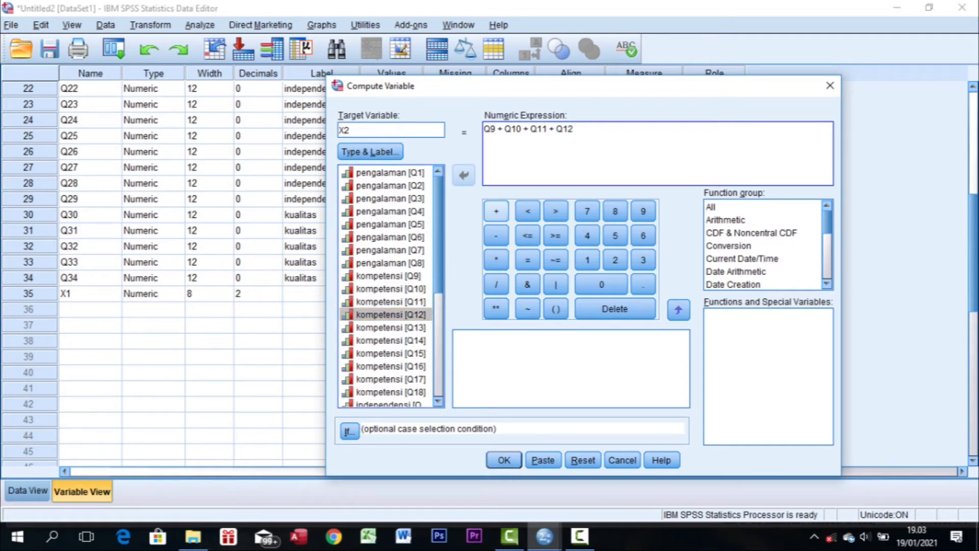
# Step: Continue X2's numeric expression with the kompetensi items Q13 + Q14 + Q15 +
pyautogui.click(390, 327)
pyautogui.click(464, 175)
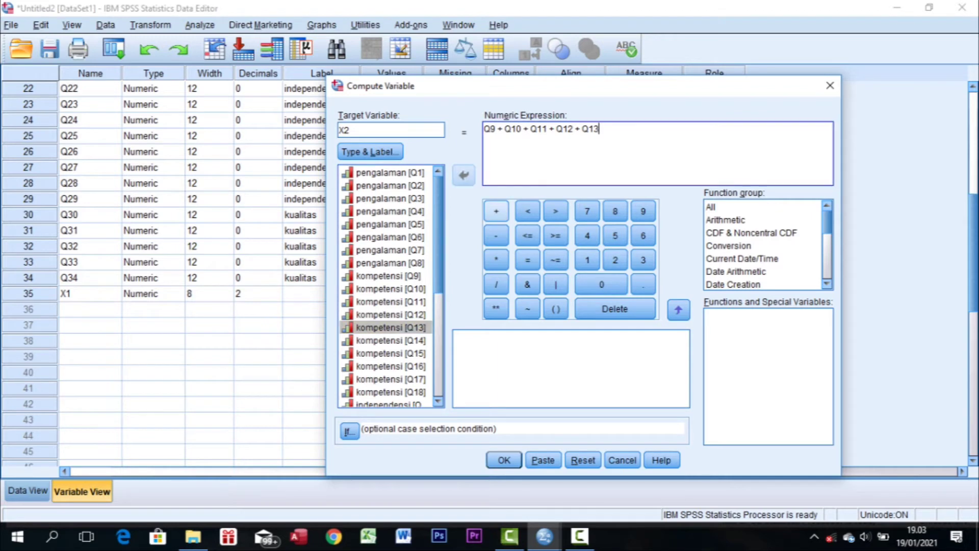
pyautogui.click(496, 211)
pyautogui.click(390, 340)
pyautogui.click(463, 176)
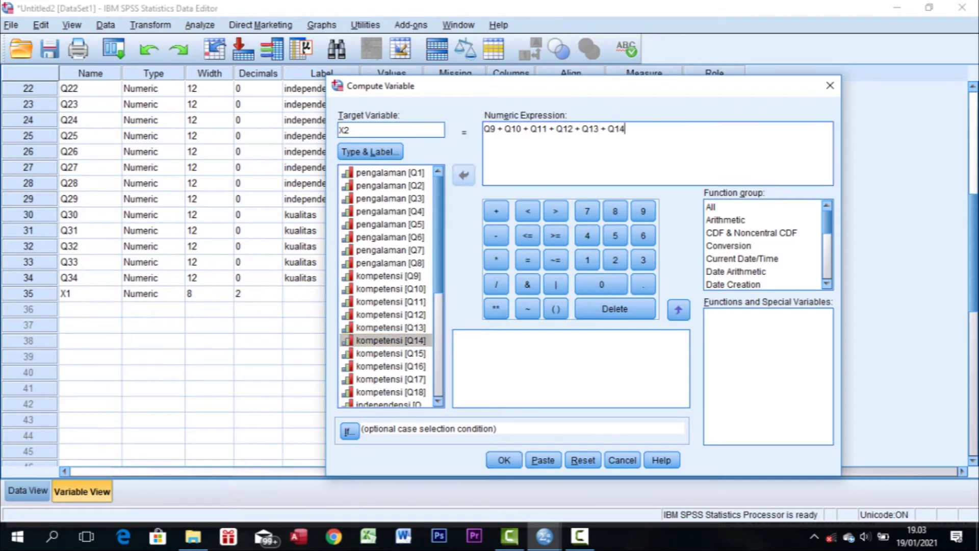
pyautogui.click(496, 211)
pyautogui.click(391, 353)
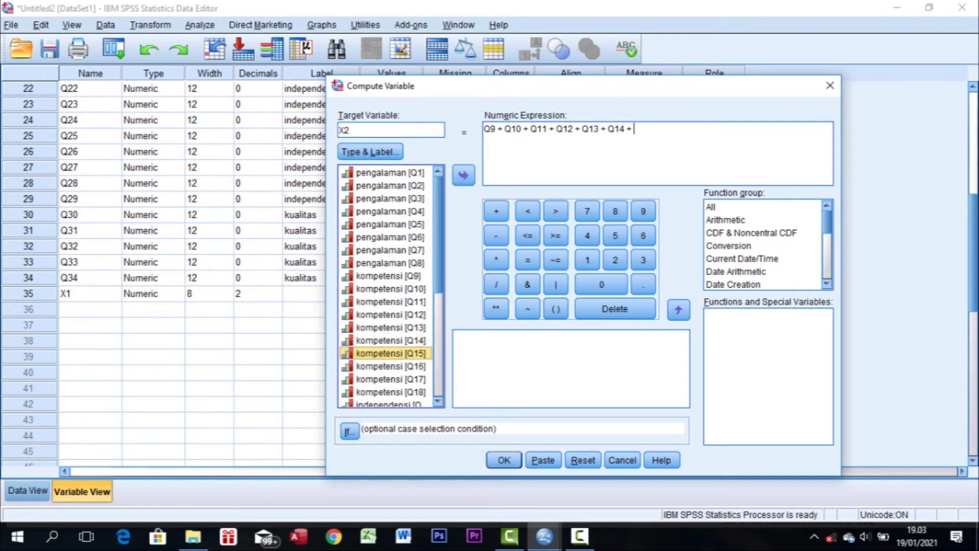
pyautogui.click(464, 175)
pyautogui.click(496, 211)
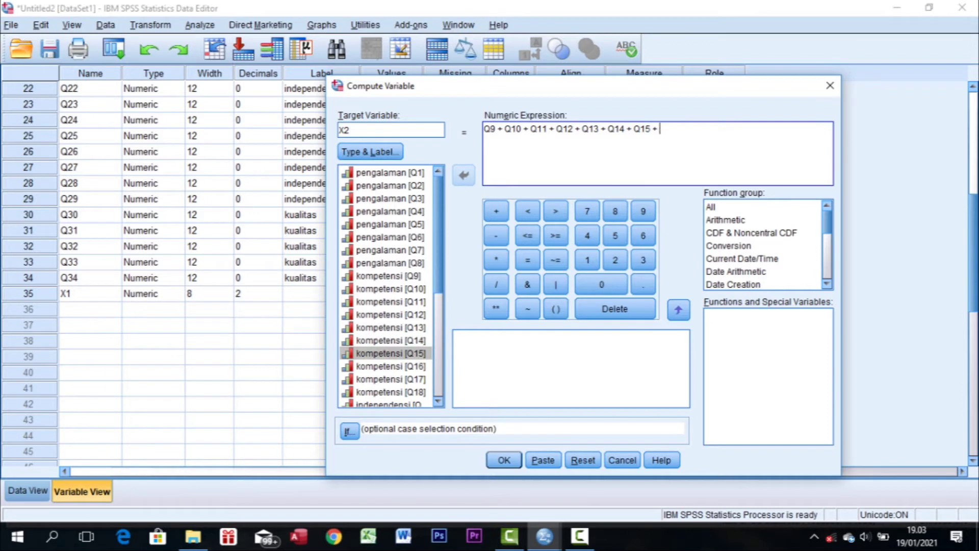
# Step: Complete X2's expression with Q16 + Q17 + Q18 and run the computation
pyautogui.click(391, 366)
pyautogui.click(464, 175)
pyautogui.click(496, 211)
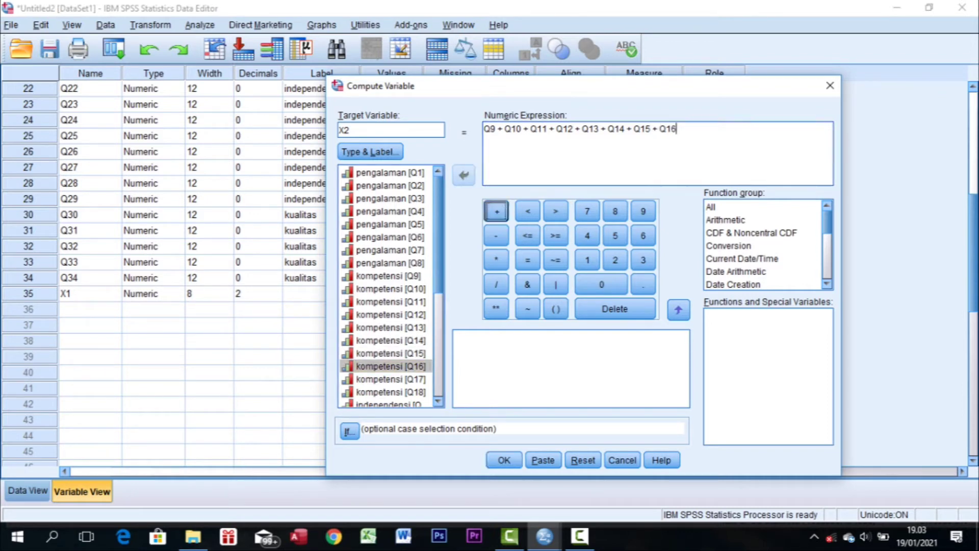
pyautogui.click(391, 378)
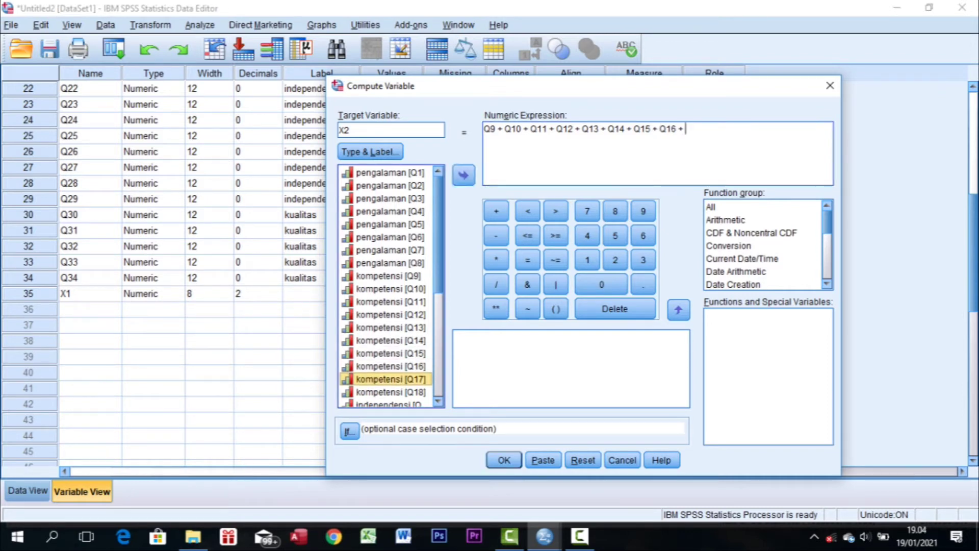
pyautogui.click(463, 175)
pyautogui.click(496, 211)
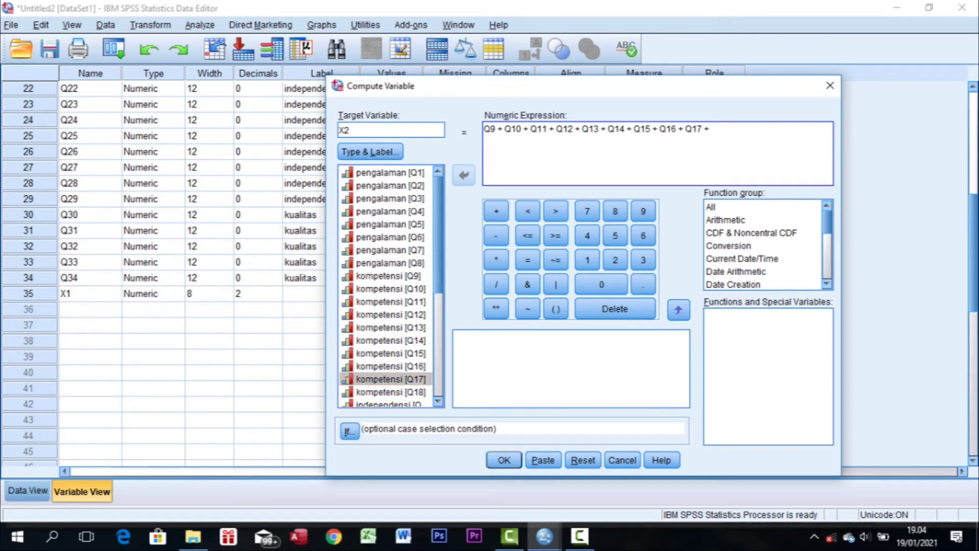
pyautogui.click(390, 392)
pyautogui.click(463, 175)
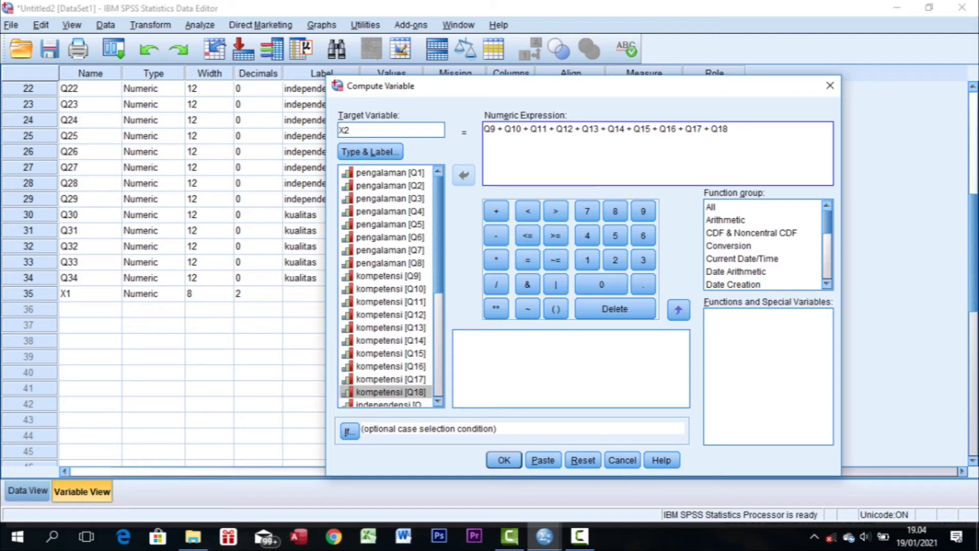
pyautogui.click(504, 460)
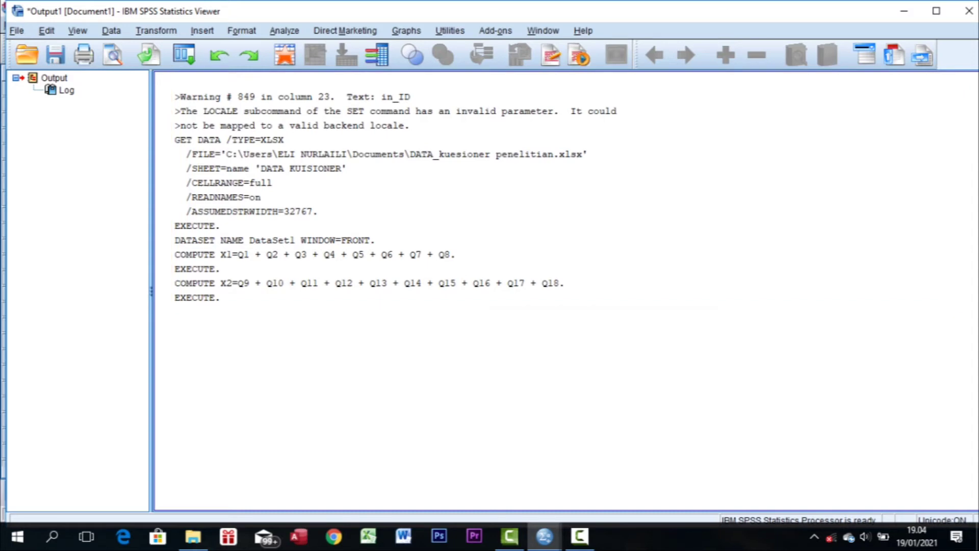
# Step: Start another Compute Variable operation with X3 as the target variable and clear the previous numeric expression
pyautogui.click(156, 31)
pyautogui.click(189, 50)
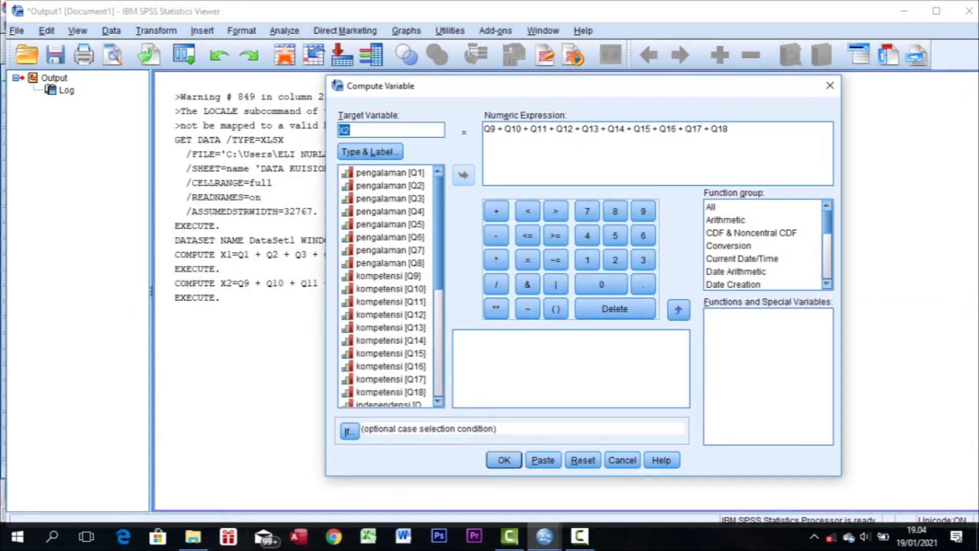
pyautogui.write('X3')
pyautogui.moveTo(729, 130); pyautogui.dragTo(483, 129)
pyautogui.press('BackSpace')
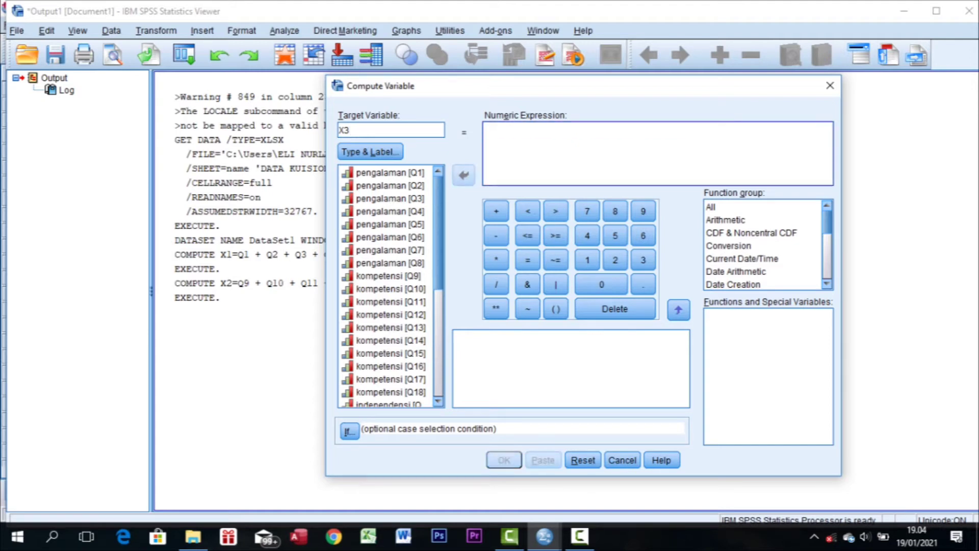
# Step: Begin X3's numeric expression from the independensi items with Q19 + Q20 + Q21 + Q22 +
pyautogui.scroll(-4, 391, 285)
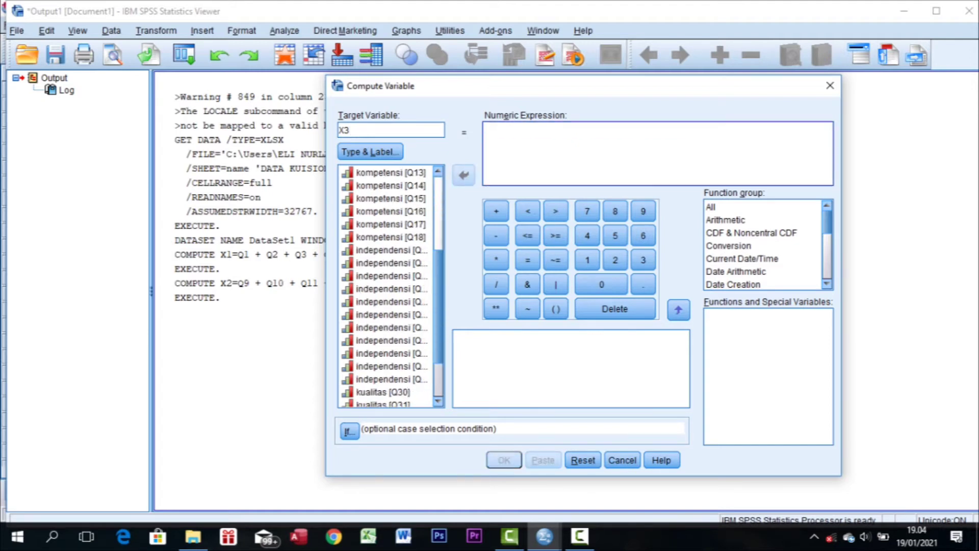
pyautogui.click(388, 250)
pyautogui.click(464, 175)
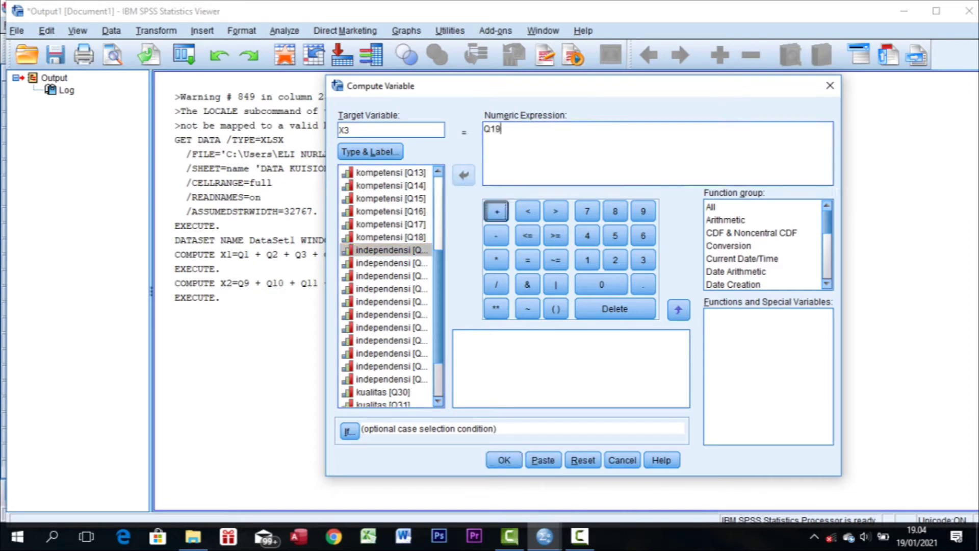
pyautogui.click(496, 211)
pyautogui.click(388, 262)
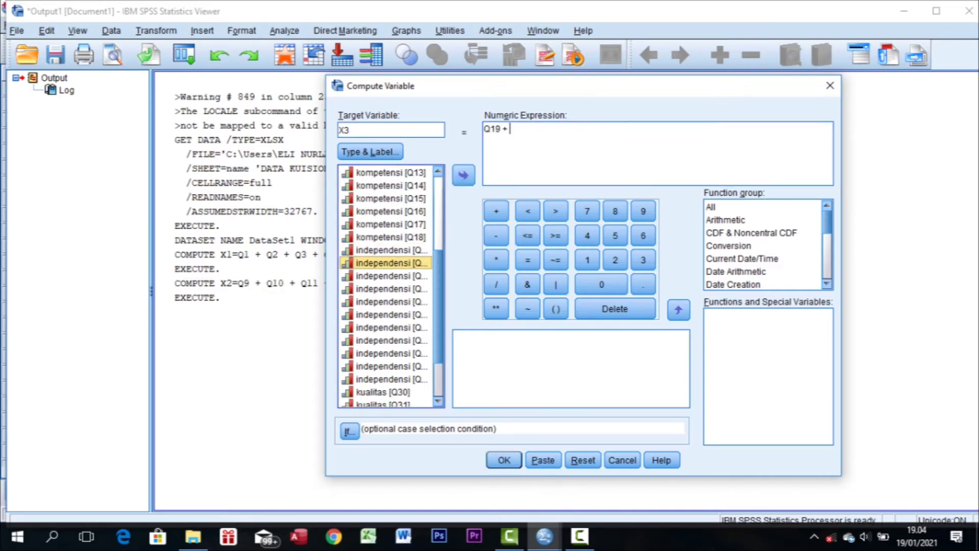
pyautogui.click(463, 175)
pyautogui.click(496, 211)
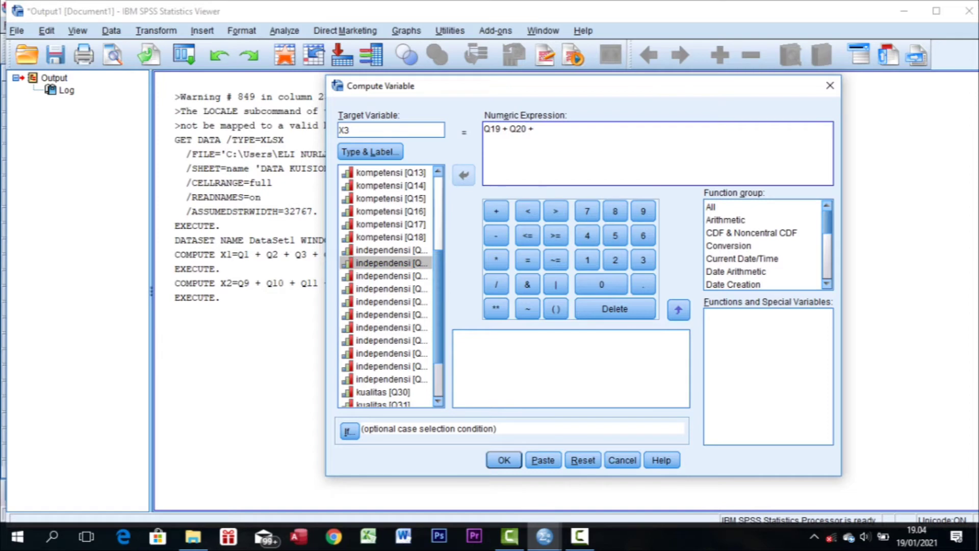
pyautogui.click(388, 276)
pyautogui.click(464, 175)
pyautogui.click(496, 211)
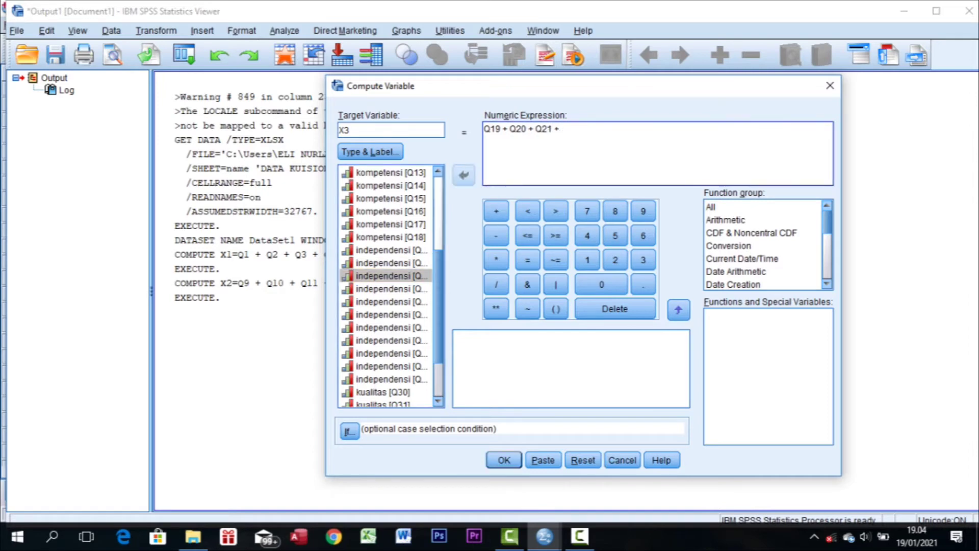
pyautogui.click(387, 289)
pyautogui.click(463, 175)
pyautogui.click(496, 210)
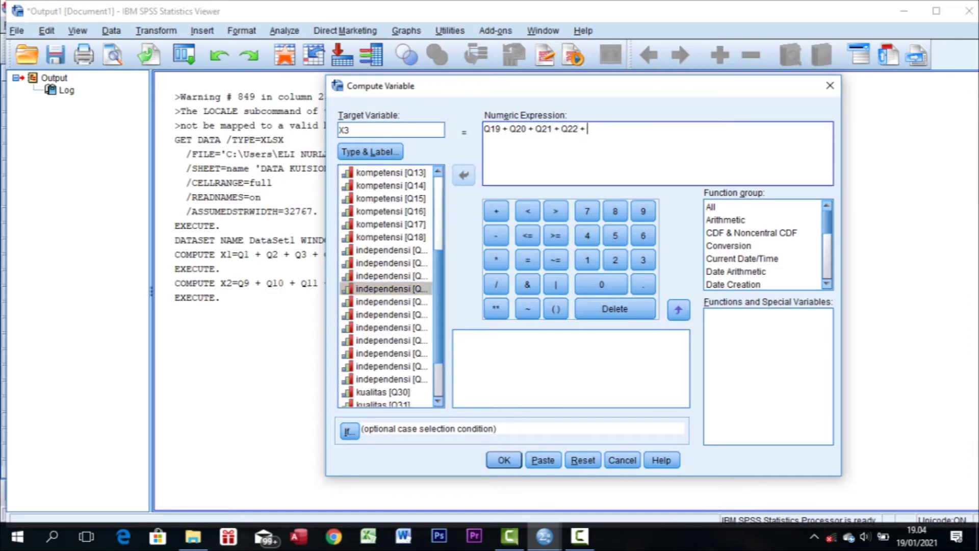
# Step: Continue X3's numeric expression with the independensi items Q23 + Q24 + Q25 + Q26 +
pyautogui.click(387, 302)
pyautogui.click(463, 175)
pyautogui.click(497, 210)
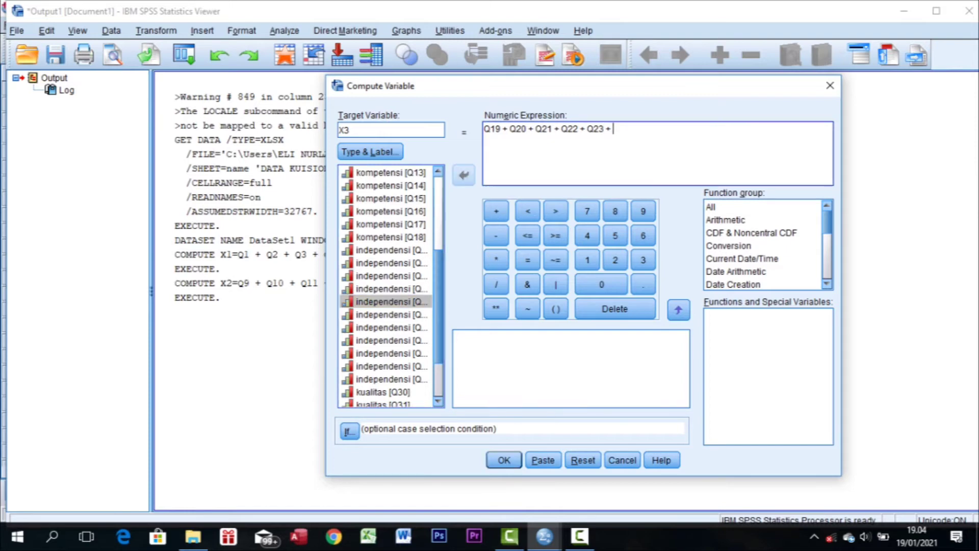
pyautogui.click(387, 314)
pyautogui.click(464, 175)
pyautogui.click(496, 210)
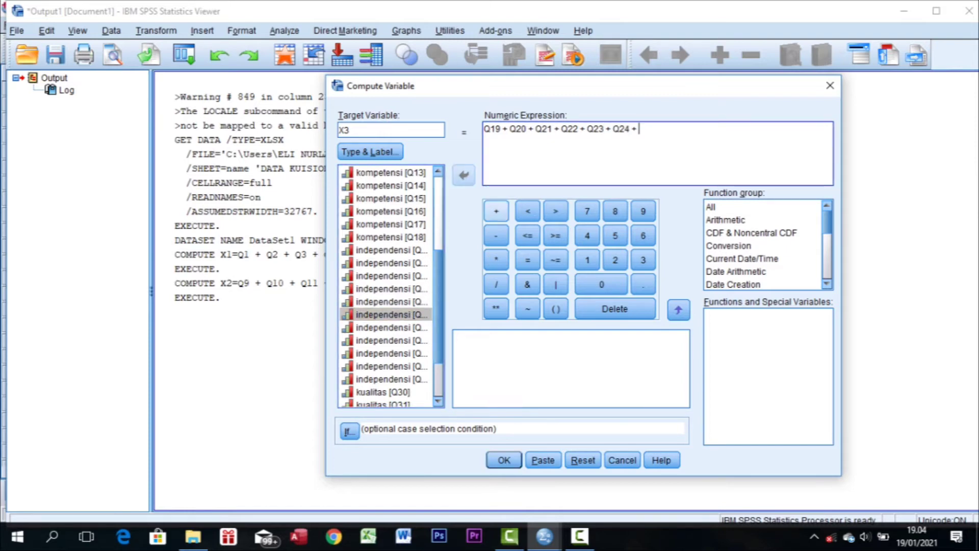
pyautogui.click(387, 327)
pyautogui.click(464, 175)
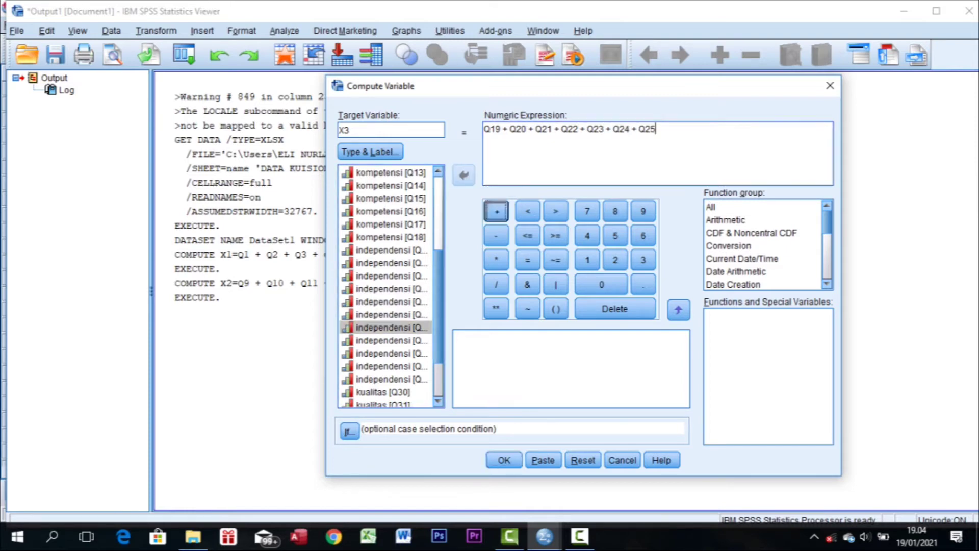
pyautogui.click(497, 210)
pyautogui.click(388, 340)
pyautogui.click(464, 175)
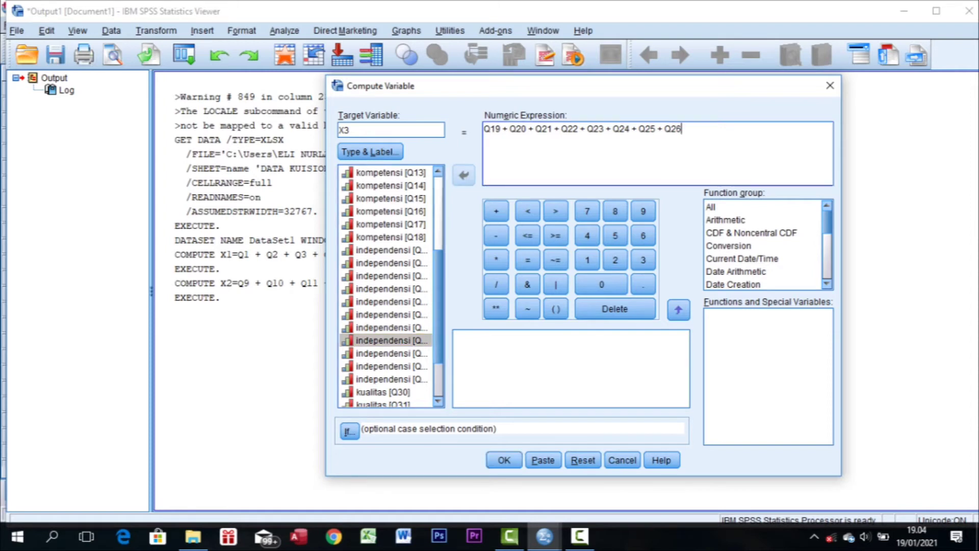
pyautogui.click(496, 211)
# Step: Complete X3's expression with Q27 + Q28 + Q29 and run the computation
pyautogui.click(387, 353)
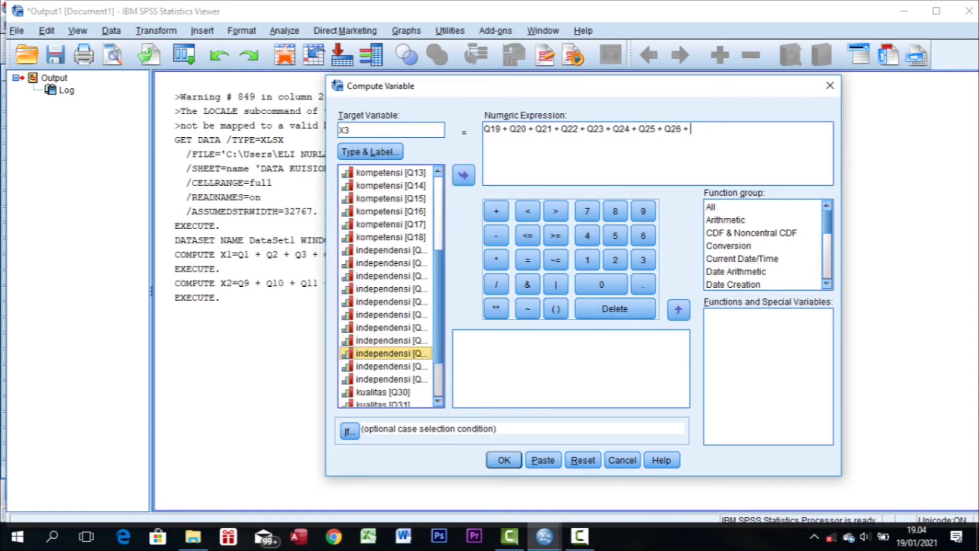
pyautogui.click(464, 175)
pyautogui.click(496, 210)
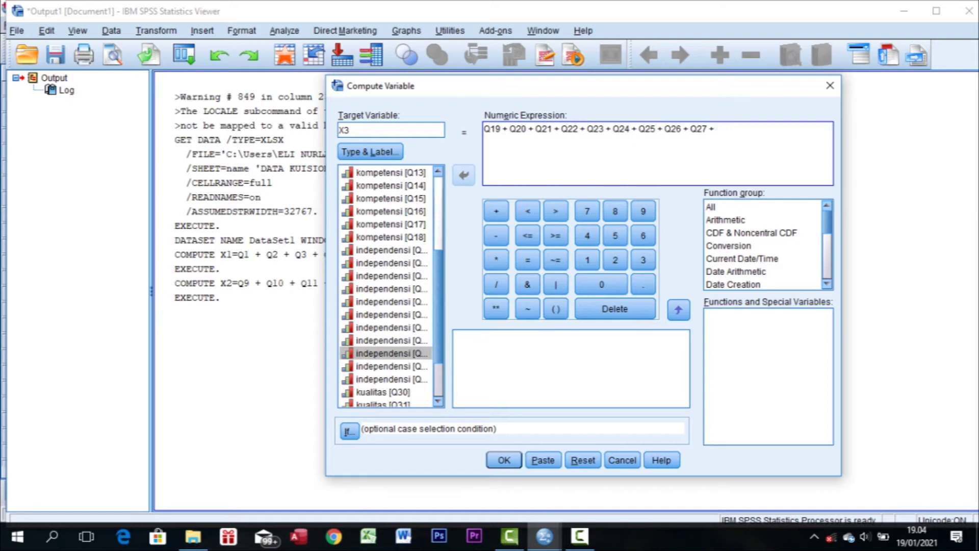
pyautogui.click(387, 365)
pyautogui.click(463, 175)
pyautogui.click(496, 210)
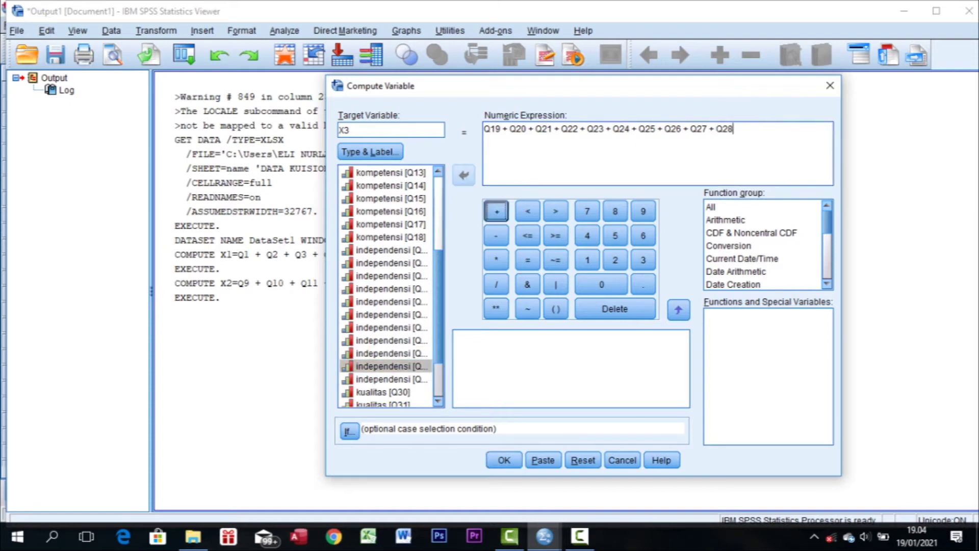
pyautogui.click(388, 378)
pyautogui.click(464, 175)
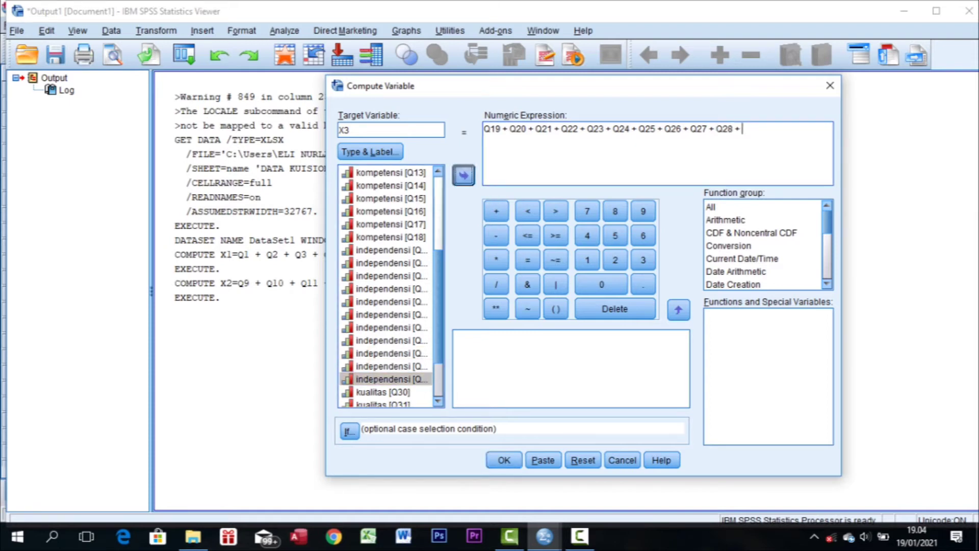
pyautogui.click(504, 460)
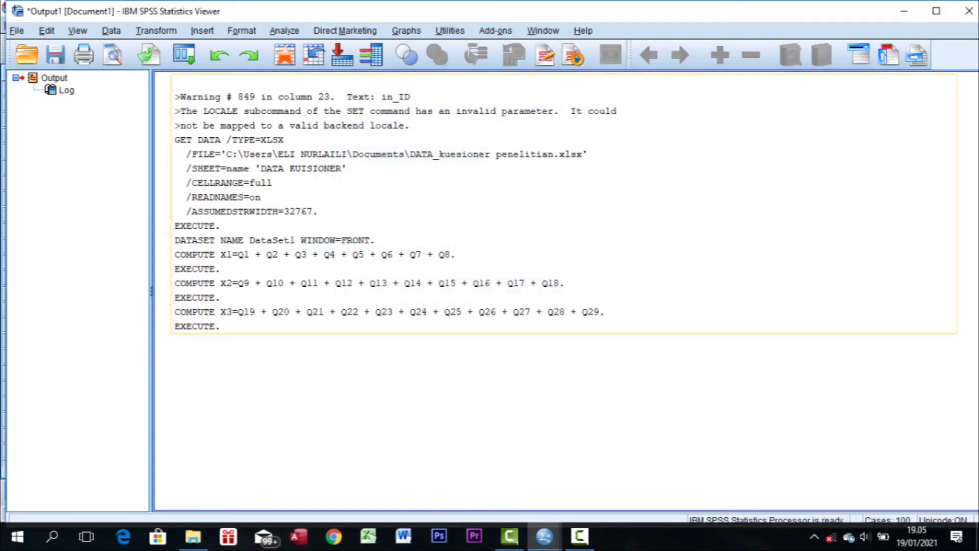
# Step: Start another Compute Variable operation with Y as the target variable and clear the previous numeric expression
pyautogui.click(156, 31)
pyautogui.click(186, 49)
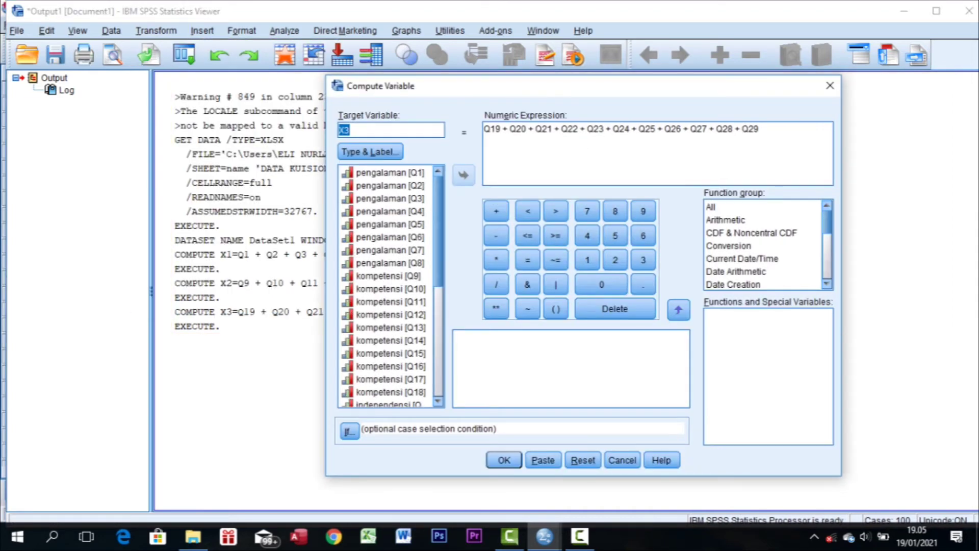
pyautogui.write('Y')
pyautogui.click(760, 130)
pyautogui.moveTo(760, 130); pyautogui.dragTo(485, 130)
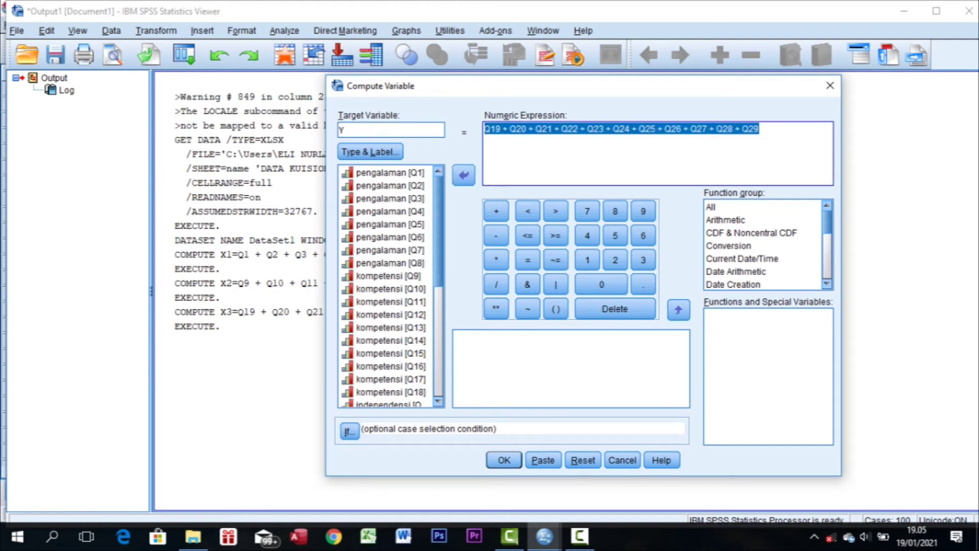
pyautogui.press('BackSpace')
# Step: Begin Y's numeric expression from the kualitas items with Q30 + Q31 + Q32 +
pyautogui.scroll(-6, 390, 286)
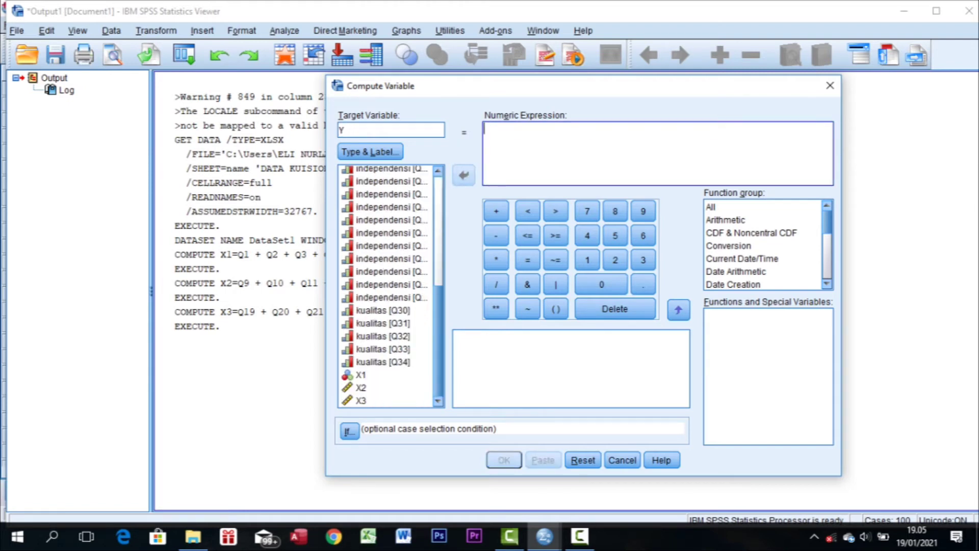
pyautogui.click(383, 311)
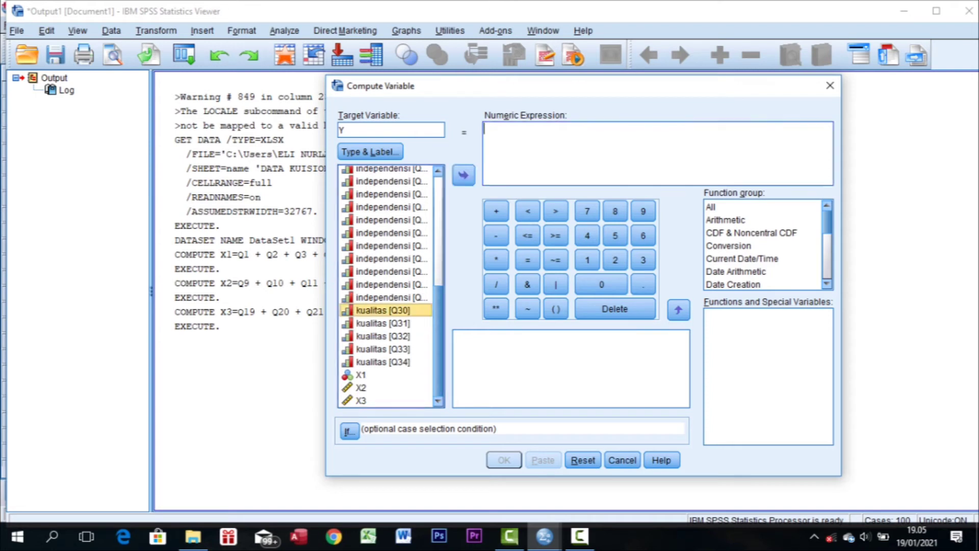
pyautogui.click(463, 175)
pyautogui.click(496, 211)
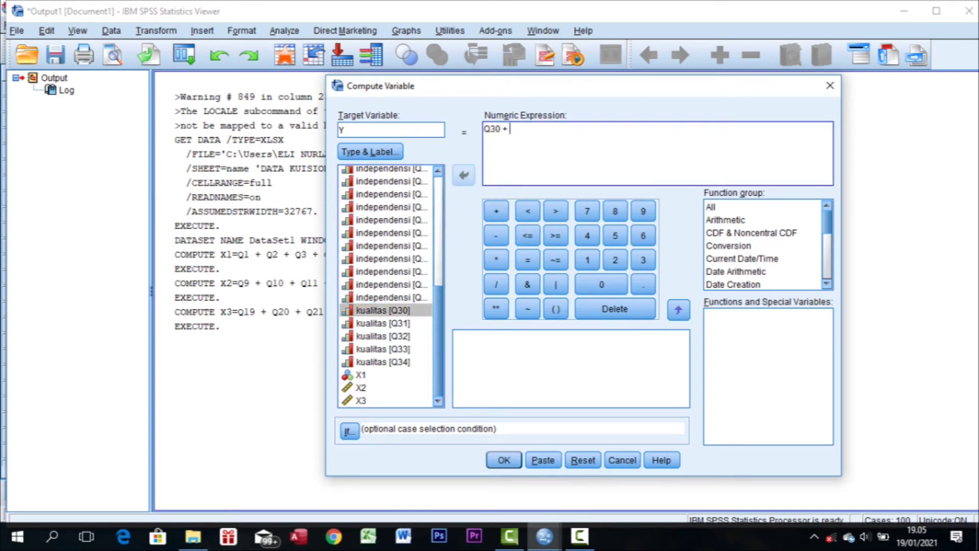
pyautogui.click(382, 322)
pyautogui.click(464, 175)
pyautogui.click(496, 211)
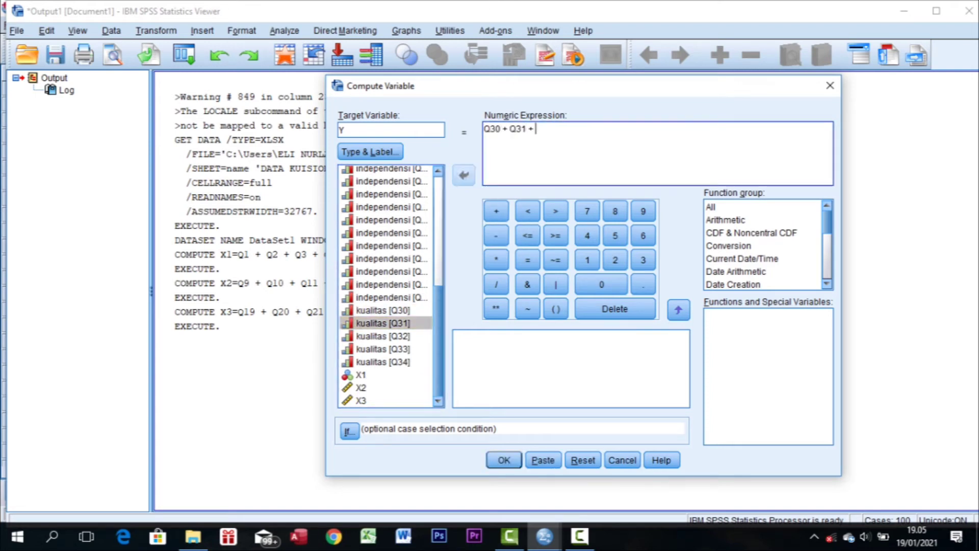
pyautogui.click(382, 336)
pyautogui.click(463, 175)
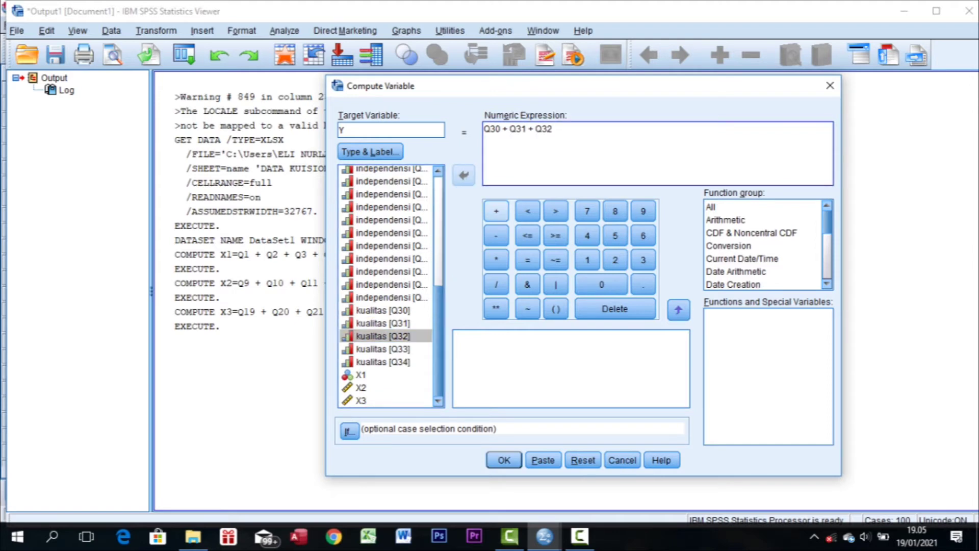
pyautogui.click(496, 210)
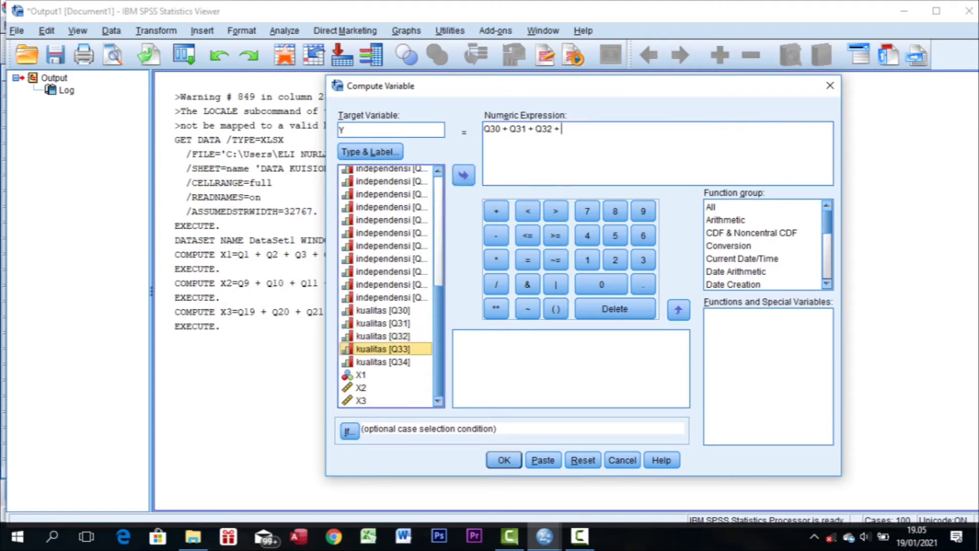
# Step: Complete Y's numeric expression with the kualitas items Q33 + Q34 and run the computation
pyautogui.click(383, 348)
pyautogui.click(464, 175)
pyautogui.click(496, 211)
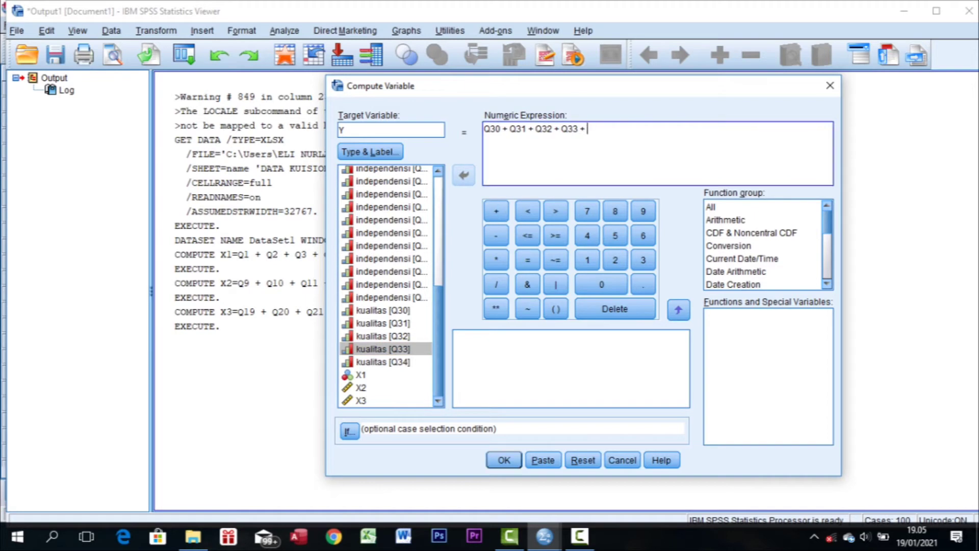
pyautogui.click(383, 362)
pyautogui.click(463, 175)
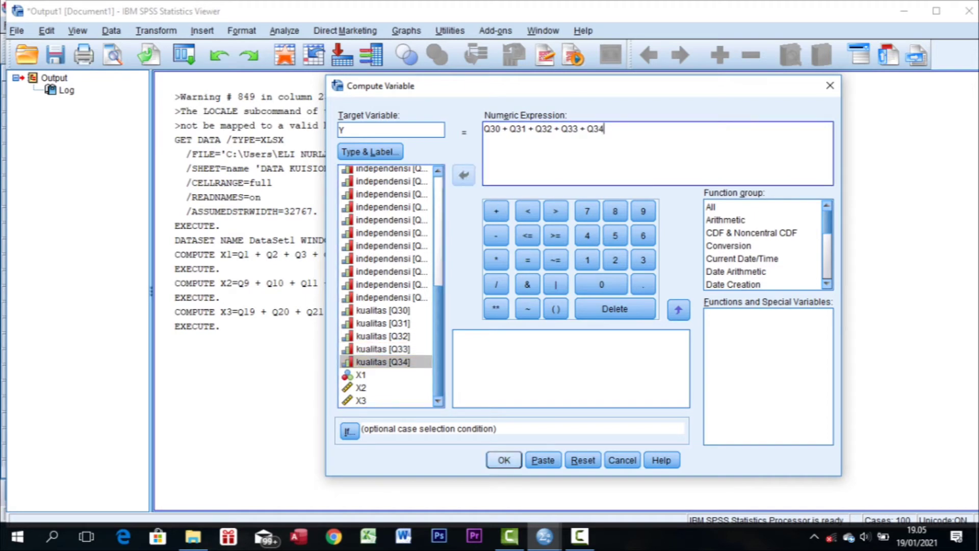
pyautogui.click(504, 460)
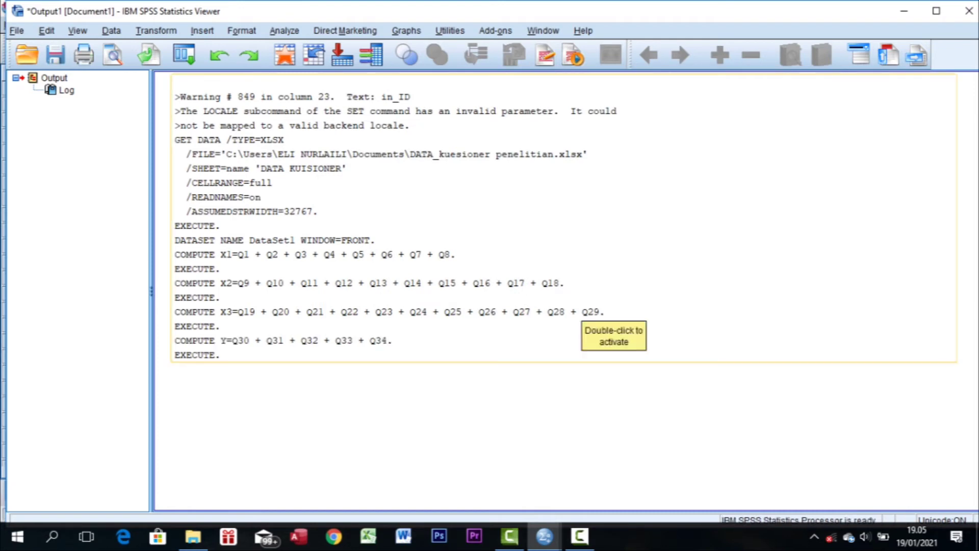
# Step: Switch from the output document to the Data Editor window of DataSet1
pyautogui.click(583, 311)
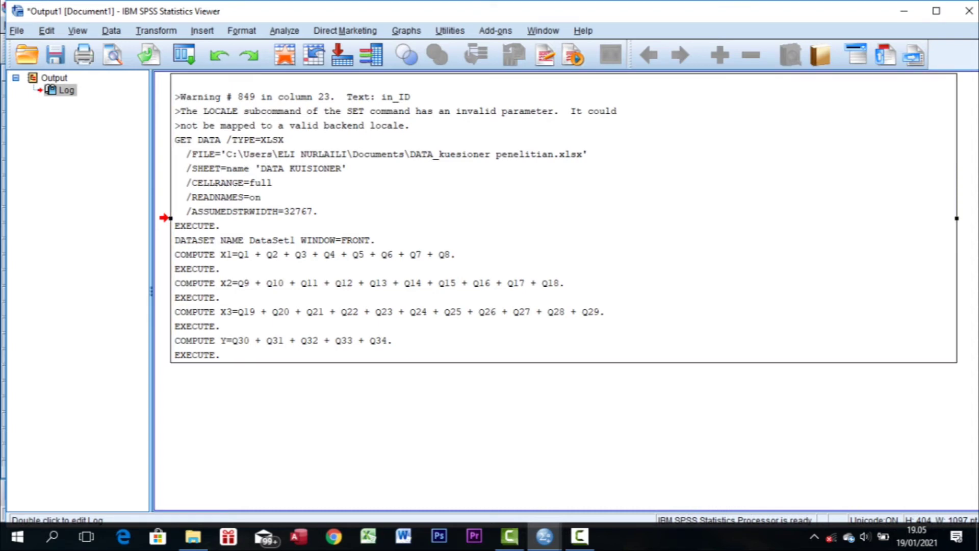
pyautogui.click(576, 410)
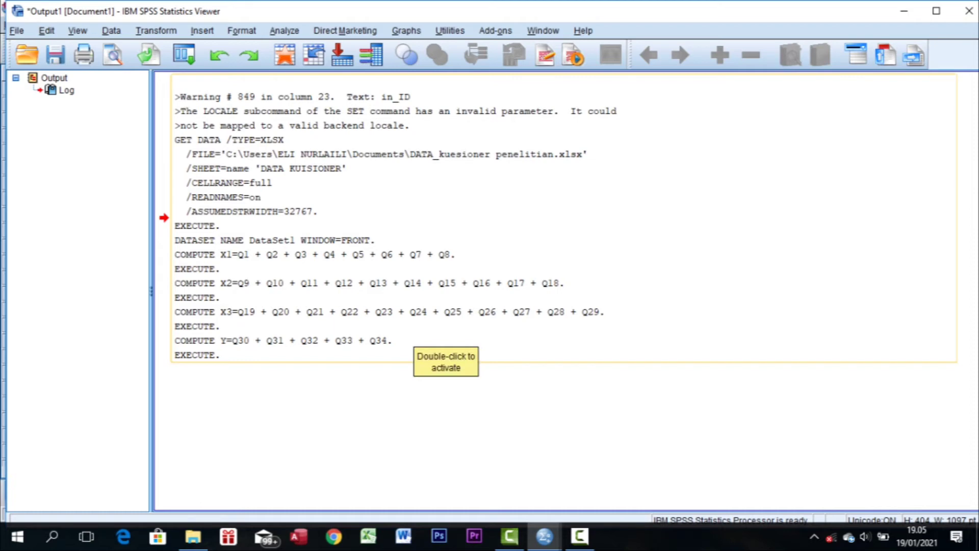
pyautogui.click(544, 535)
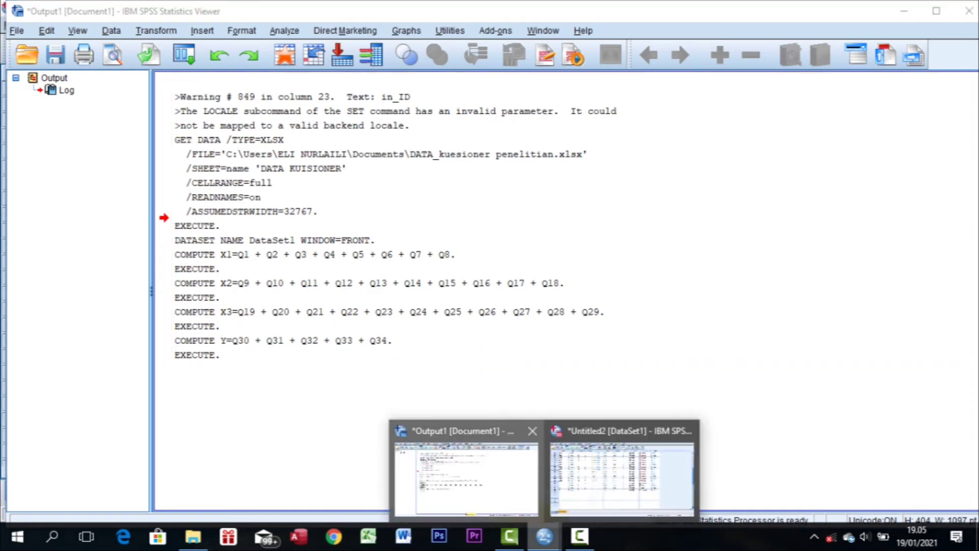
pyautogui.click(622, 475)
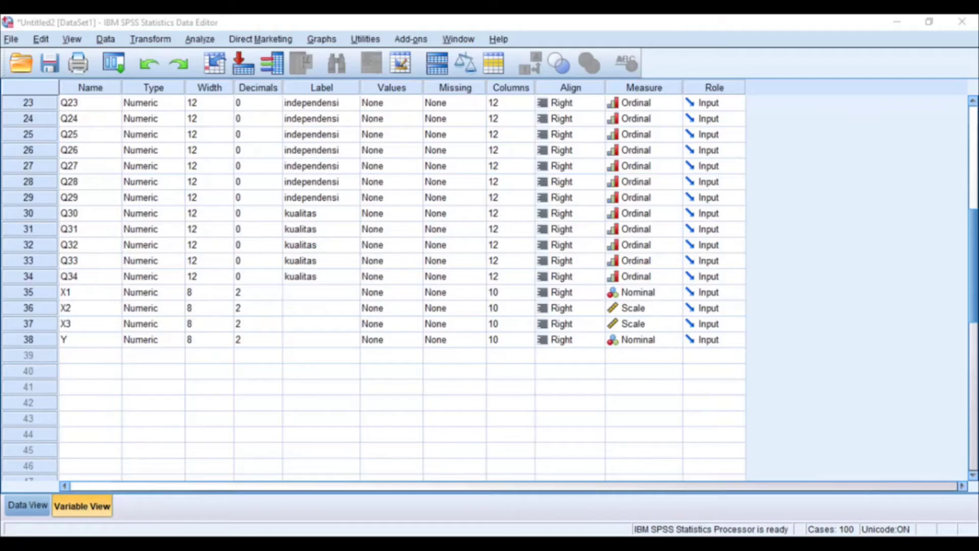
# Step: Run a Pearson bivariate correlation of the pengalaman items Q1 to Q8 with the total score X1
pyautogui.click(199, 39)
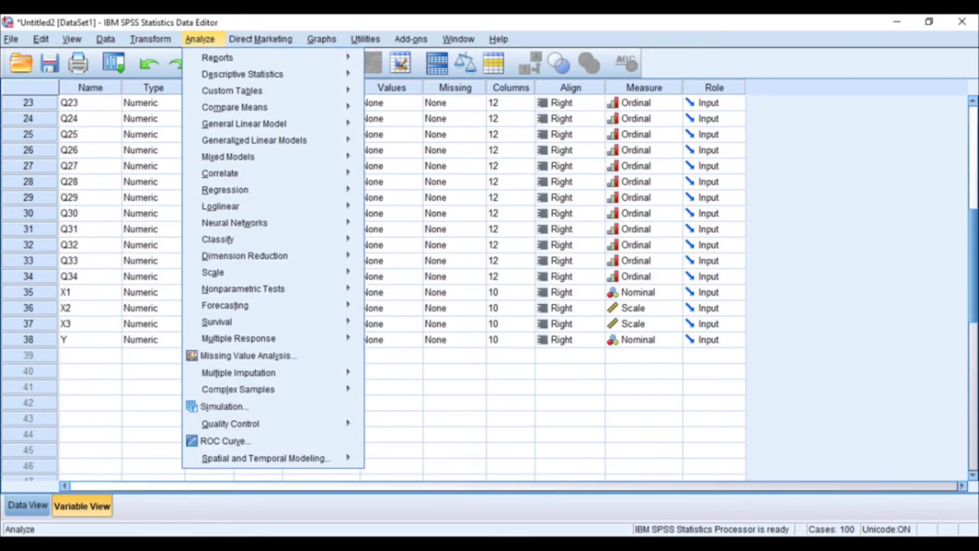
pyautogui.moveTo(230, 173)
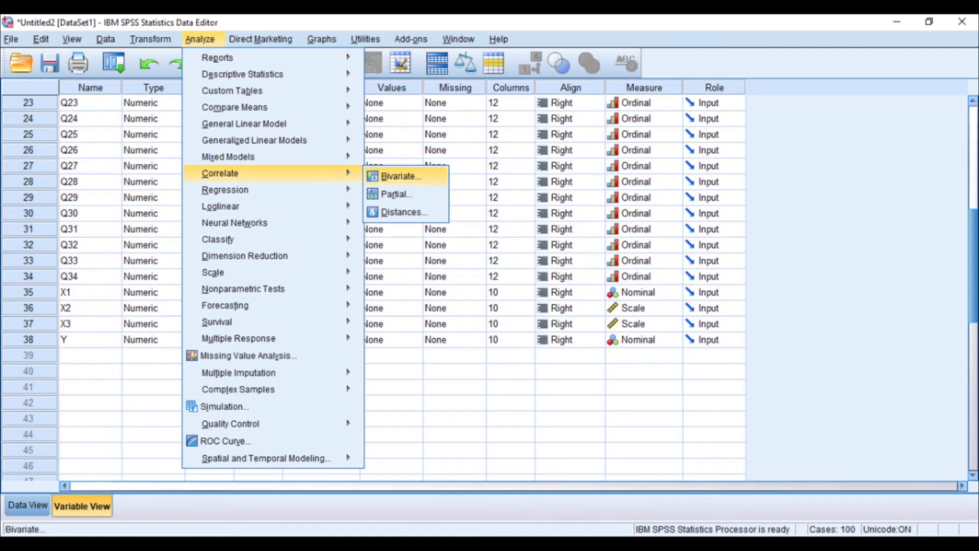
pyautogui.click(398, 176)
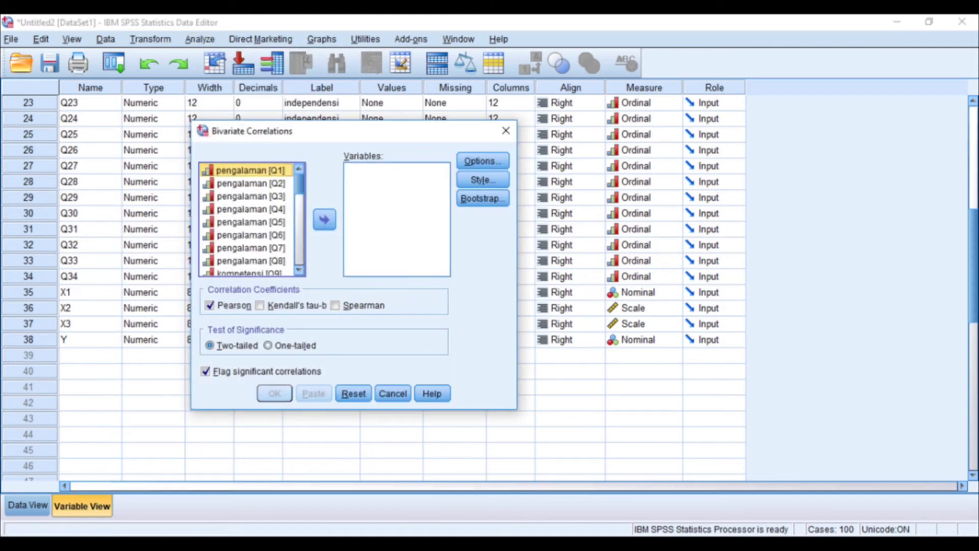
pyautogui.hotkey('shift', 'Down')
pyautogui.hotkey('shift', 'Down')
pyautogui.hotkey('shift', 'Down')
pyautogui.hotkey('shift', 'Down')
pyautogui.hotkey('shift', 'Down')
pyautogui.hotkey('shift', 'Down')
pyautogui.hotkey('shift', 'Down')
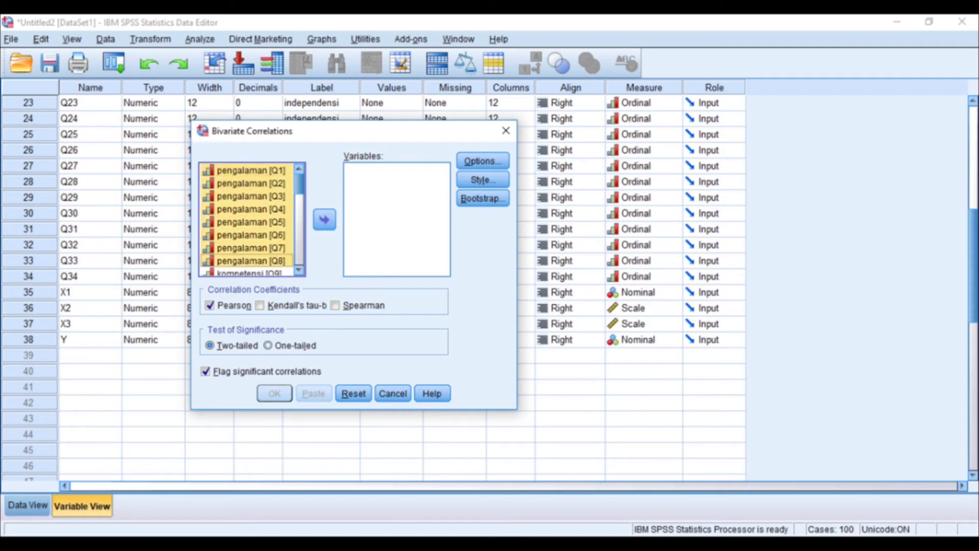
pyautogui.scroll(-9, 248, 249)
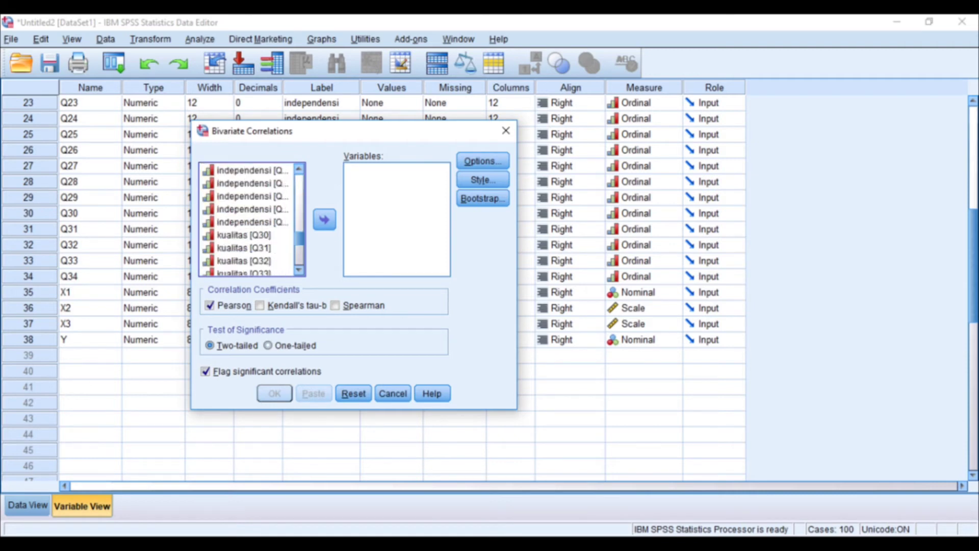
pyautogui.scroll(-1, 244, 248)
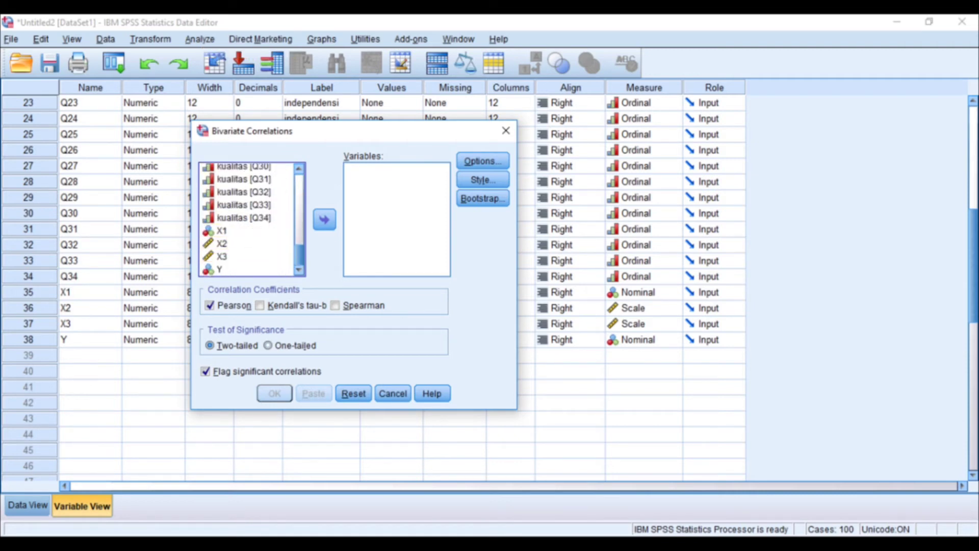
pyautogui.click(222, 231)
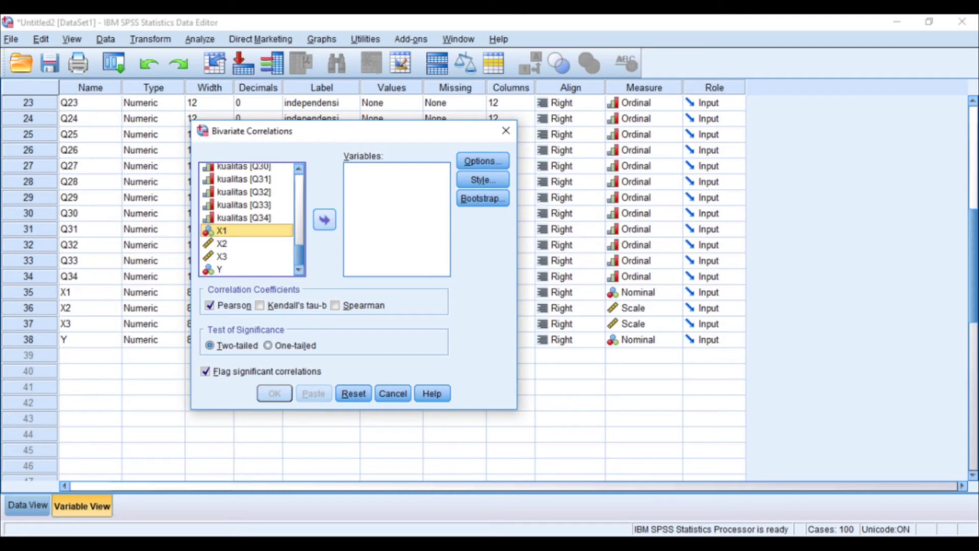
pyautogui.click(324, 219)
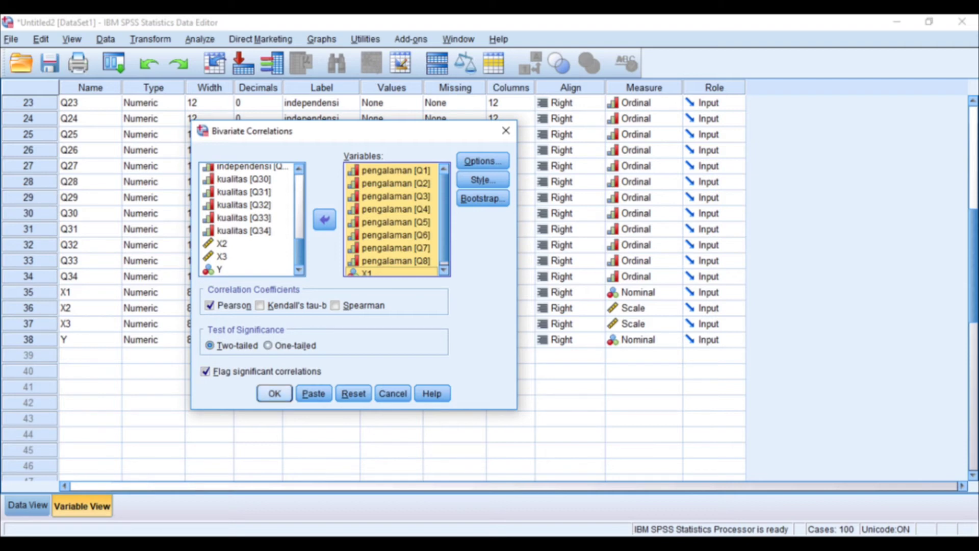
pyautogui.press('Return')
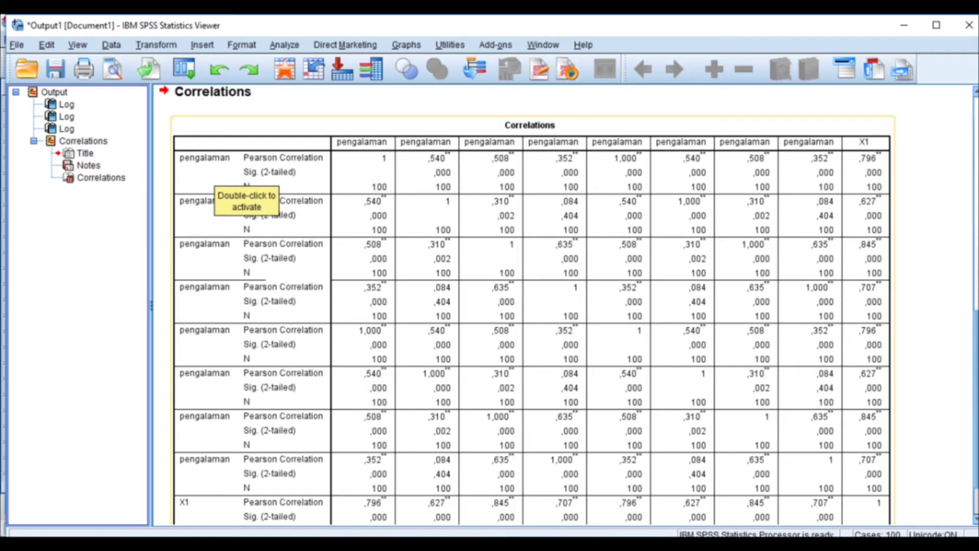
pyautogui.click(216, 176)
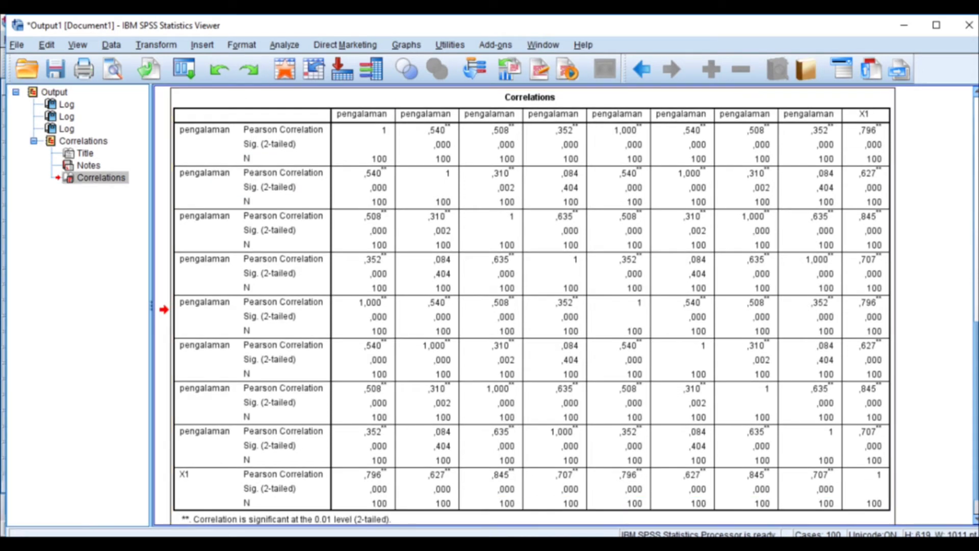
# Step: Start another Bivariate Correlations analysis and remove all the pengalaman items and X1 from its variables
pyautogui.click(285, 44)
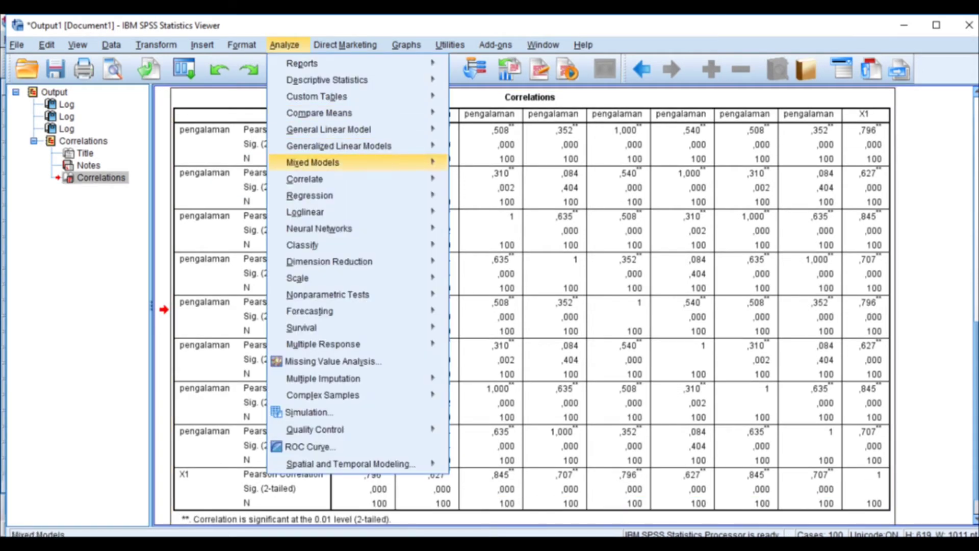
pyautogui.moveTo(304, 178)
pyautogui.click(482, 181)
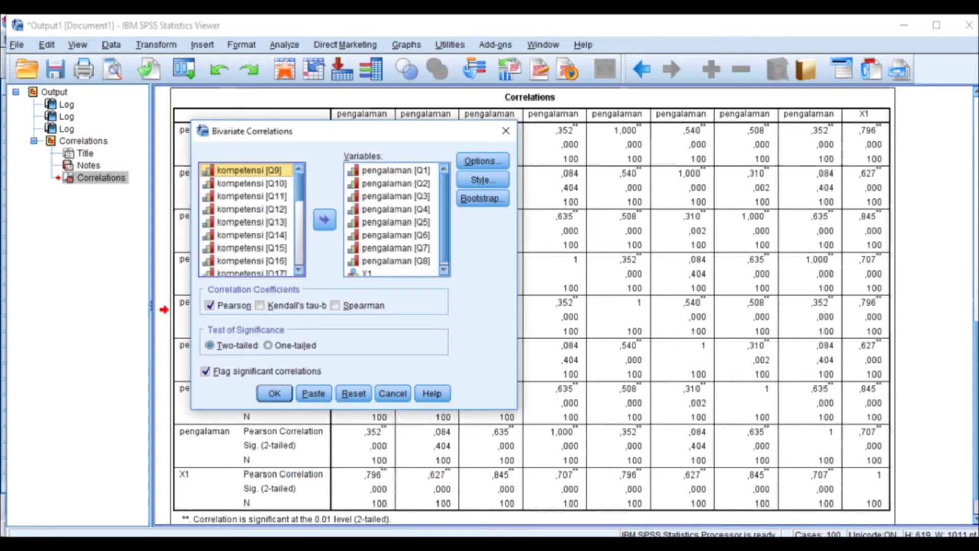
pyautogui.hotkey('ctrl', 'a')
pyautogui.click(325, 220)
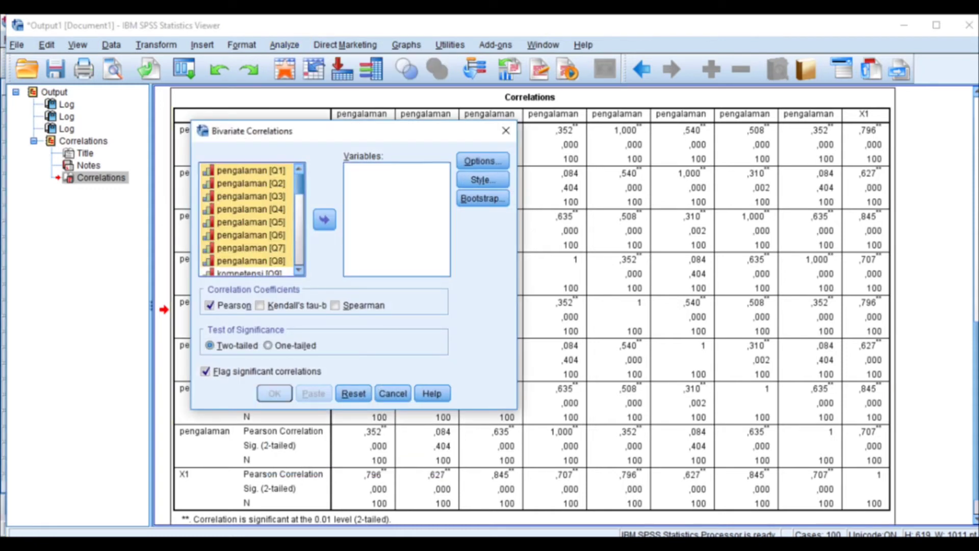
# Step: Correlate the kompetensi items Q9 to Q18 with the total score X2 and view the resulting correlation table
pyautogui.scroll(-2, 250, 219)
pyautogui.click(249, 196)
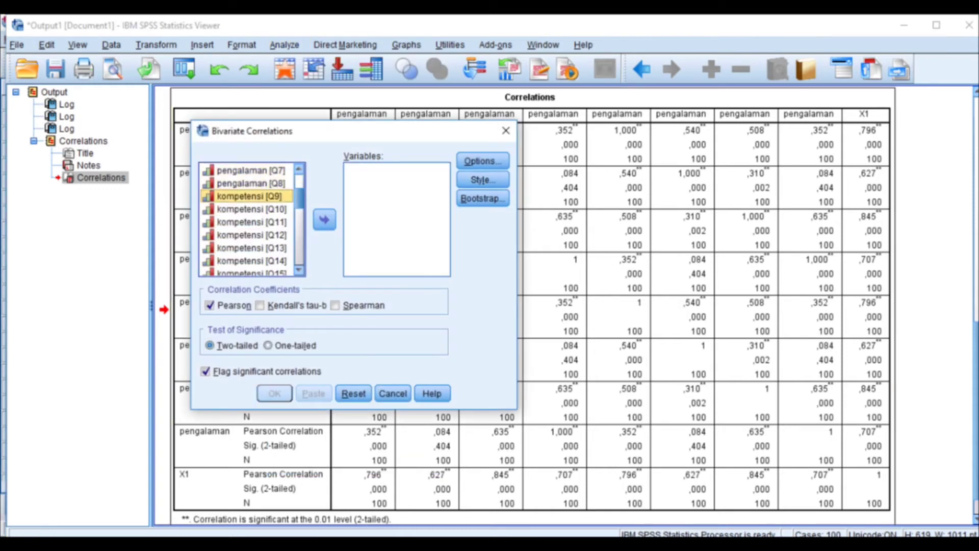
pyautogui.scroll(-3, 250, 219)
pyautogui.keyDown('shift'); pyautogui.click(251, 196); pyautogui.keyUp('shift')
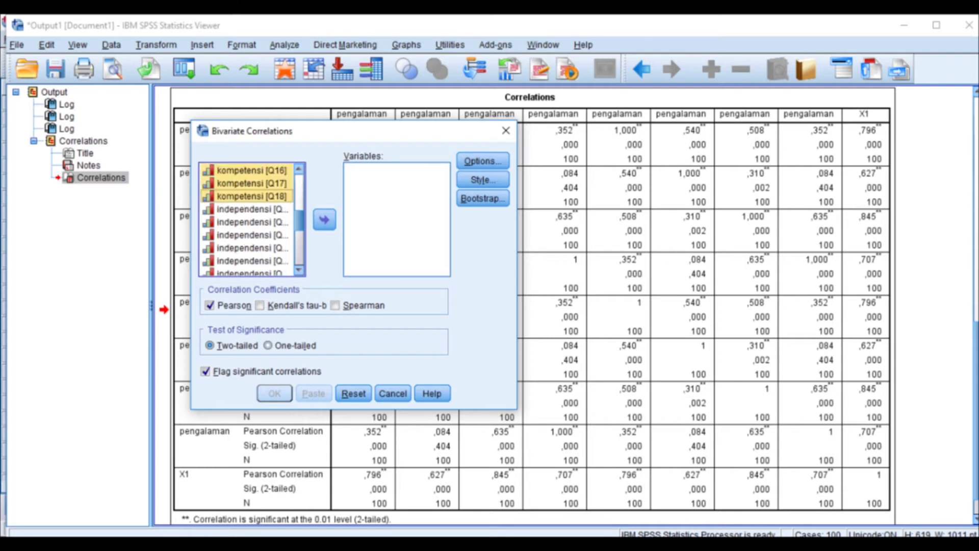
pyautogui.scroll(-4, 249, 220)
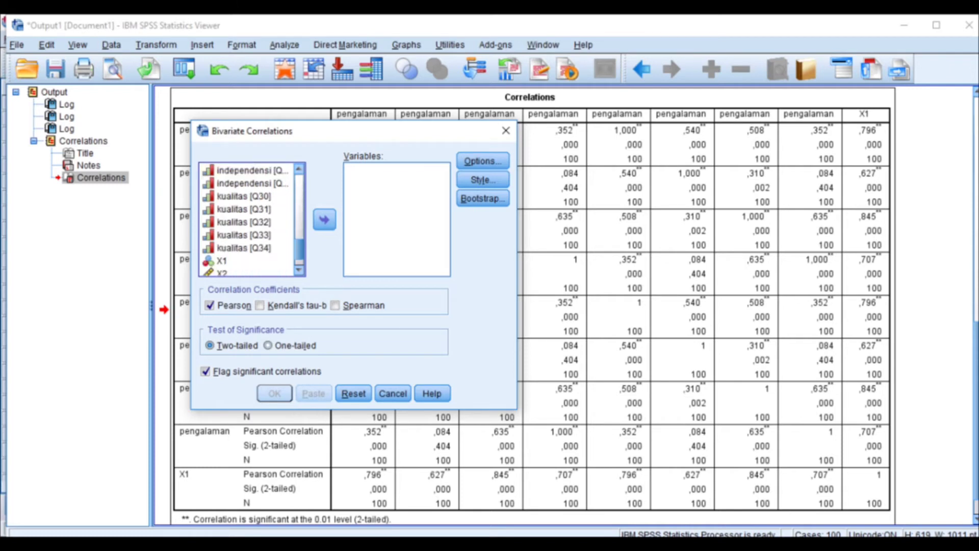
pyautogui.scroll(-1, 245, 219)
pyautogui.keyDown('ctrl'); pyautogui.click(246, 244); pyautogui.keyUp('ctrl')
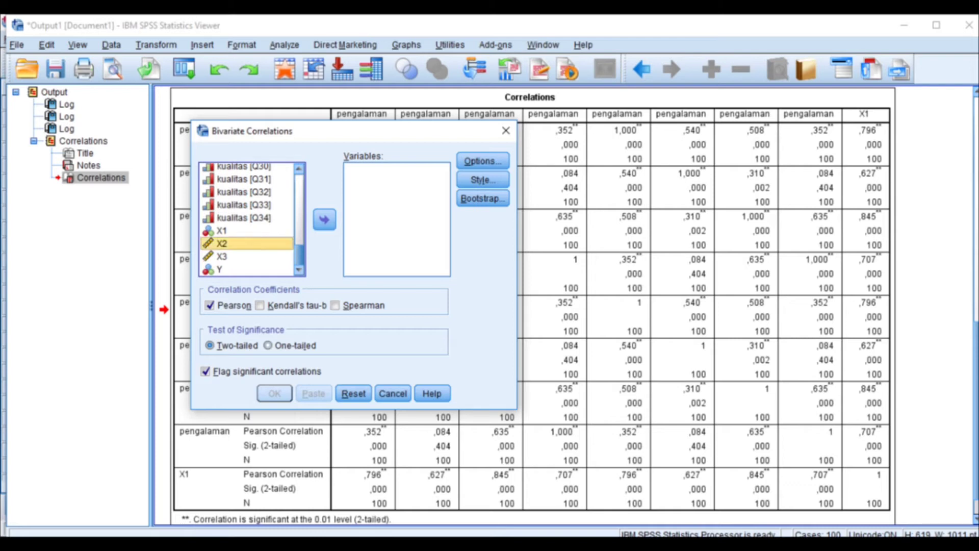
pyautogui.click(325, 219)
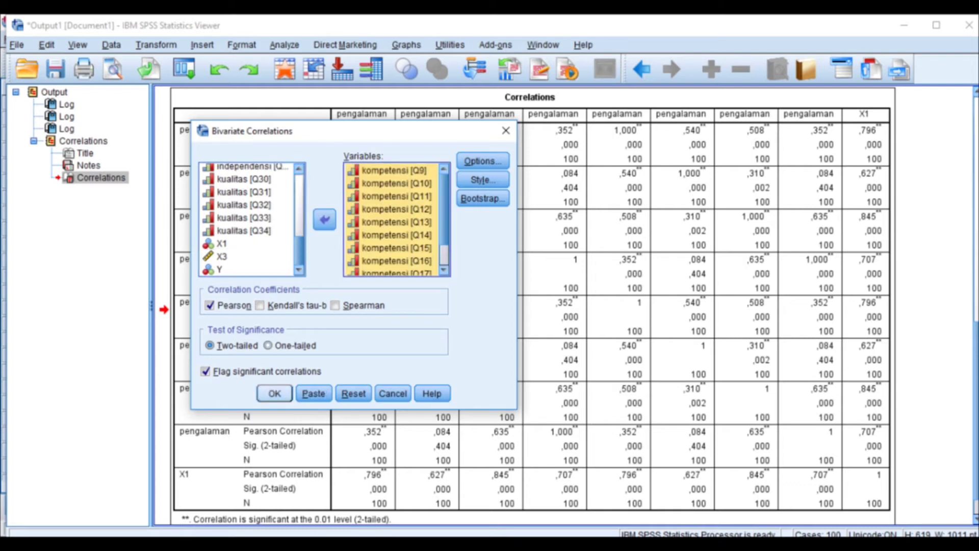
pyautogui.click(274, 393)
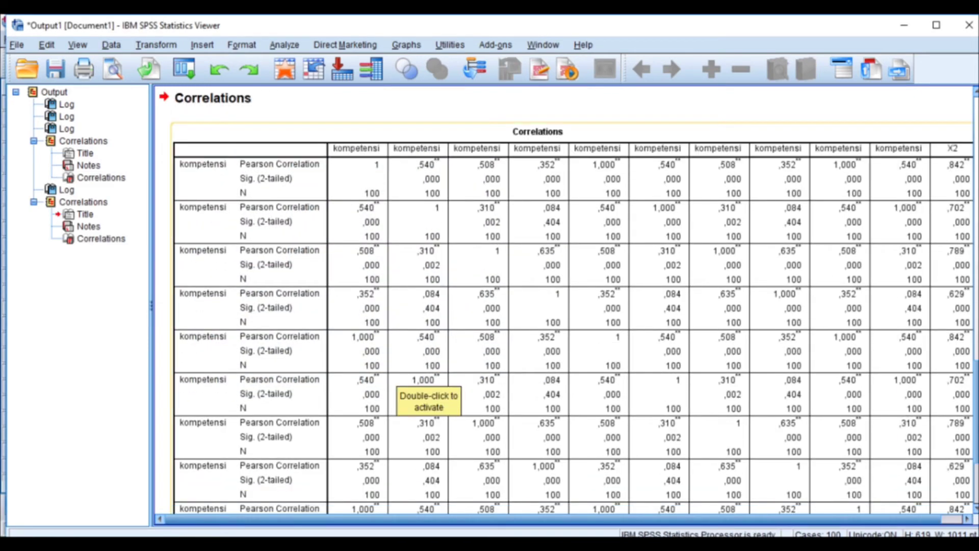
pyautogui.scroll(-5, 408, 380)
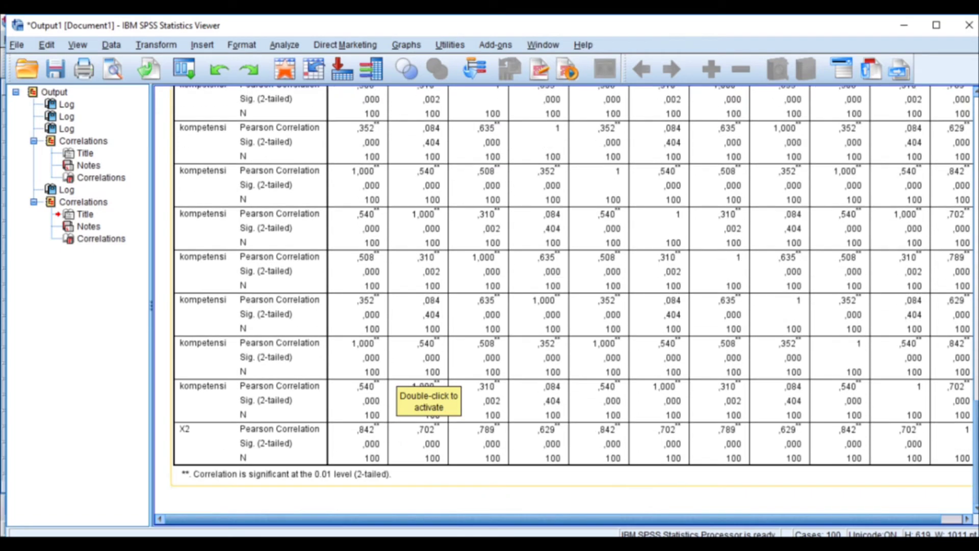
# Step: Start another Bivariate Correlations analysis and remove all the kompetensi items and X2 from its variables
pyautogui.scroll(3, 408, 380)
pyautogui.moveTo(429, 518); pyautogui.dragTo(450, 519)
pyautogui.scroll(-3, 556, 301)
pyautogui.click(285, 45)
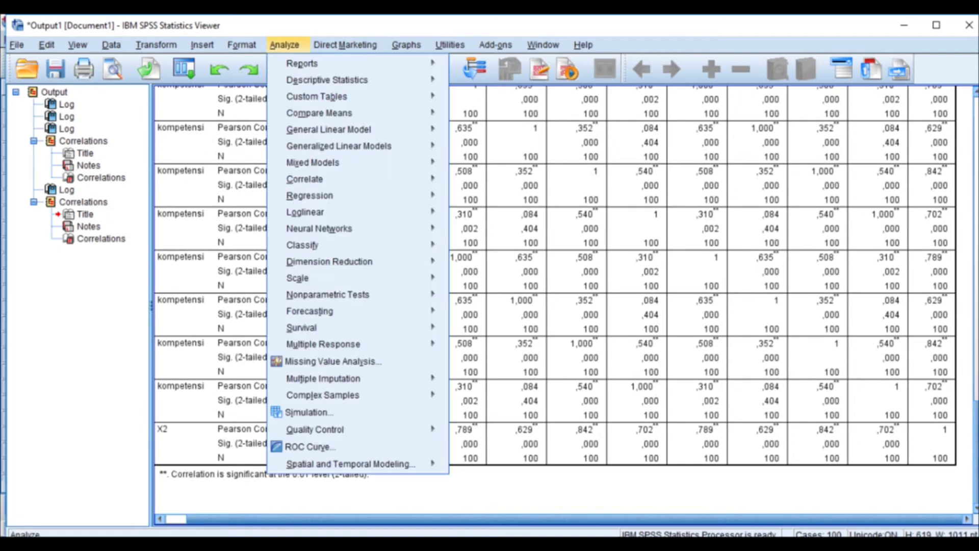
pyautogui.moveTo(306, 179)
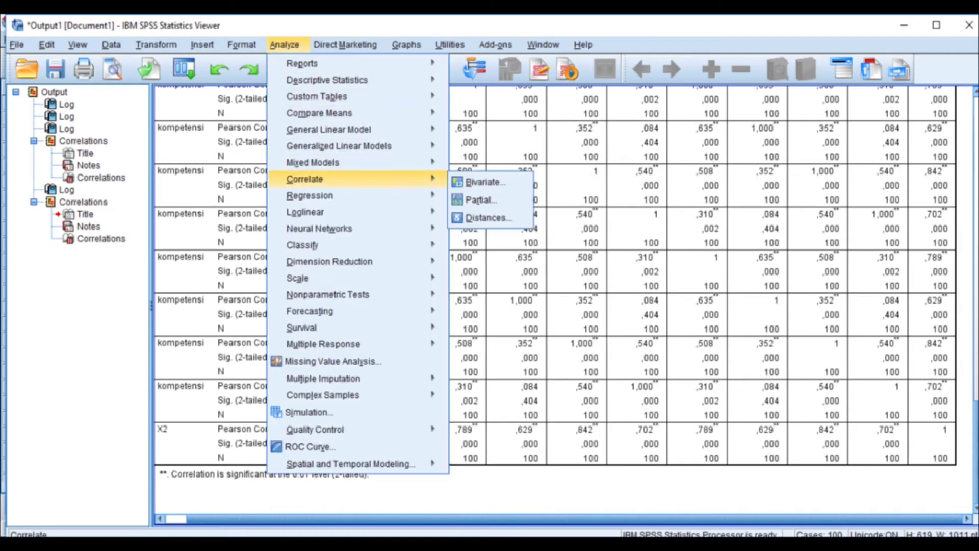
pyautogui.click(482, 182)
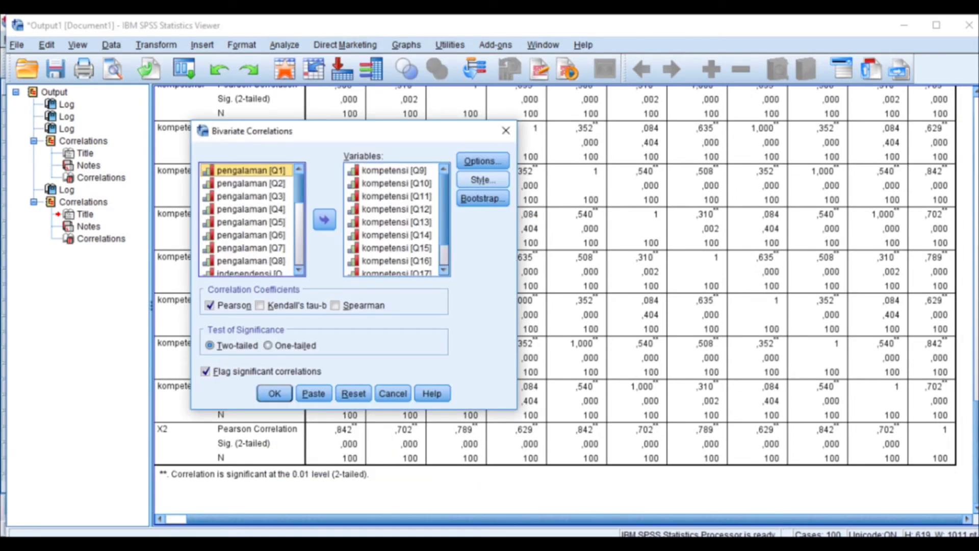
pyautogui.click(403, 184)
pyautogui.hotkey('ctrl', 'a')
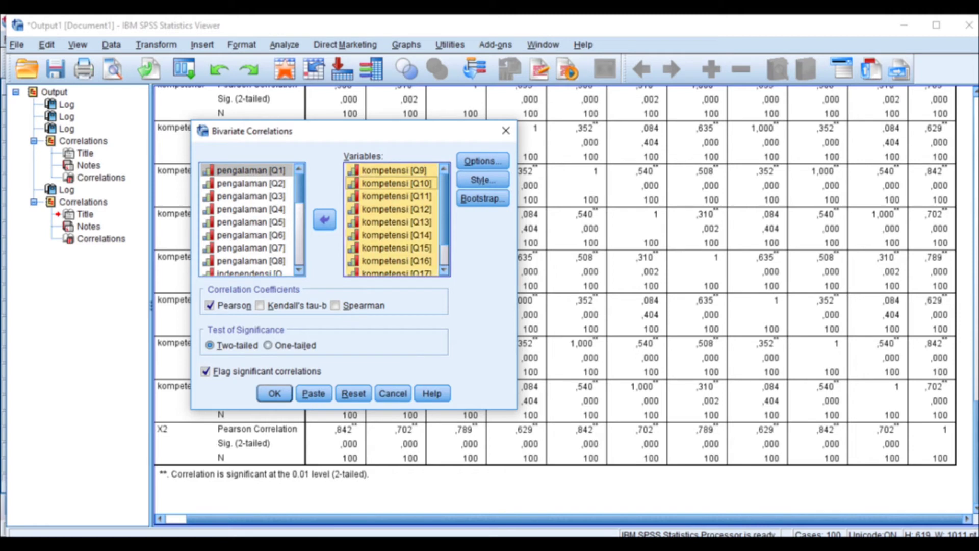
pyautogui.click(324, 219)
# Step: Correlate the independensi items Q19 to Q29 with the total score X3 and view the resulting correlation table
pyautogui.scroll(-5, 247, 220)
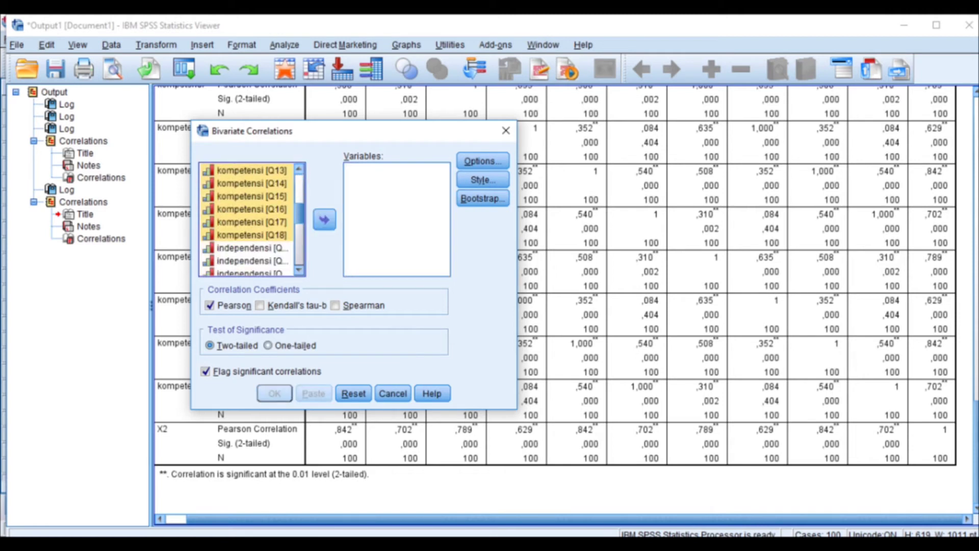
pyautogui.scroll(2, 247, 220)
pyautogui.scroll(-3, 247, 219)
pyautogui.keyDown('shift'); pyautogui.click(252, 222); pyautogui.keyUp('shift')
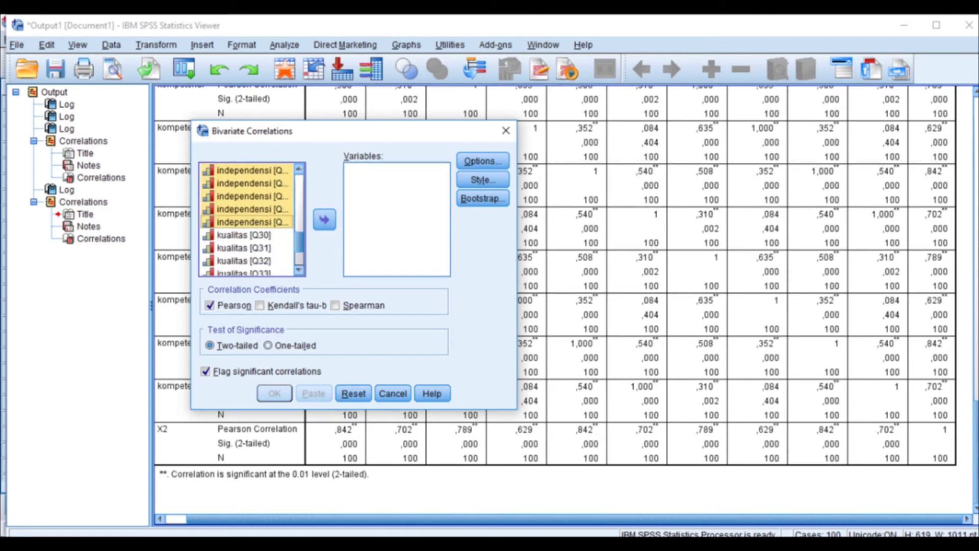
pyautogui.scroll(-2, 247, 219)
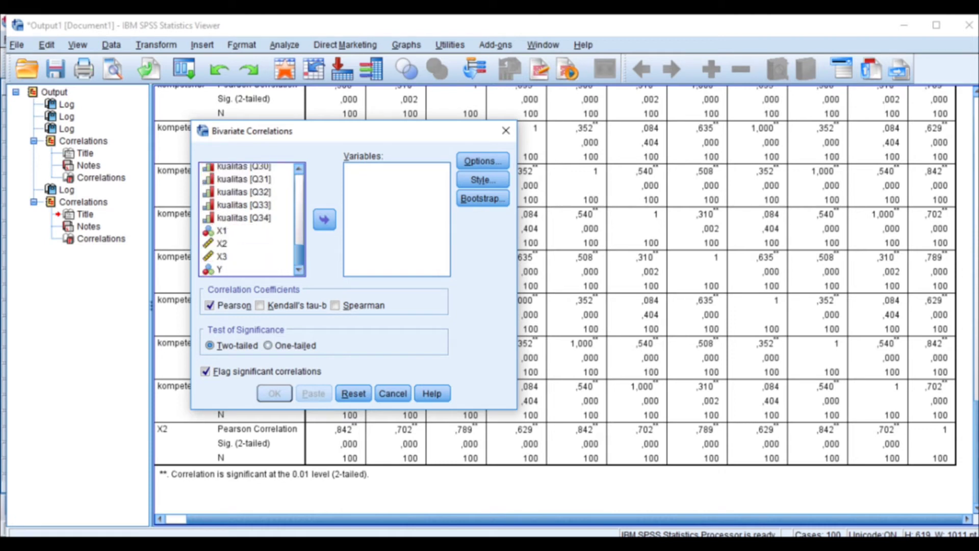
pyautogui.keyDown('ctrl'); pyautogui.click(247, 257); pyautogui.keyUp('ctrl')
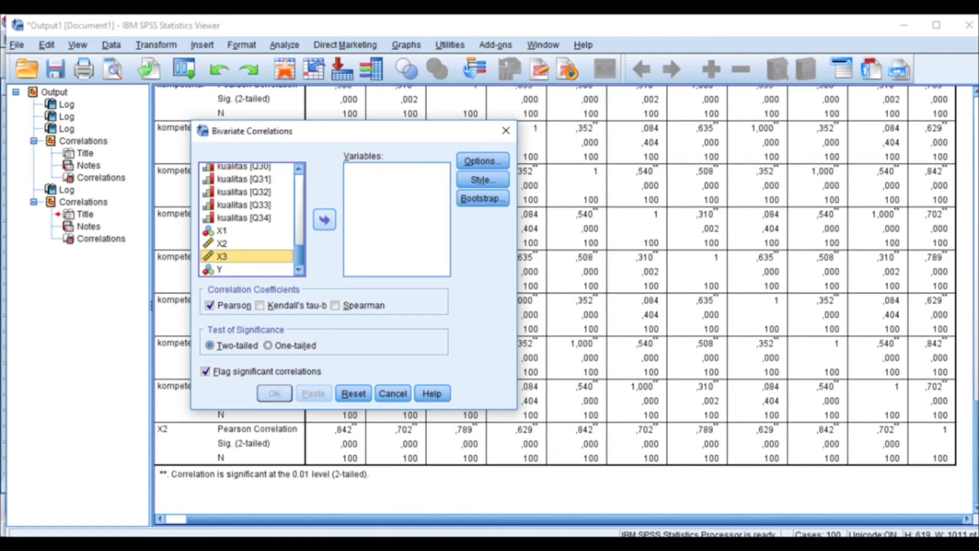
pyautogui.click(325, 219)
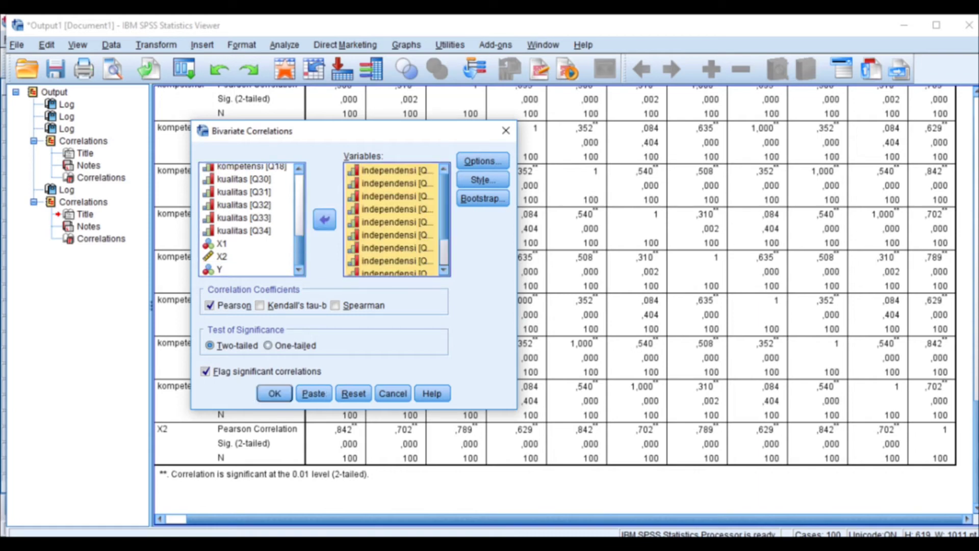
pyautogui.click(275, 393)
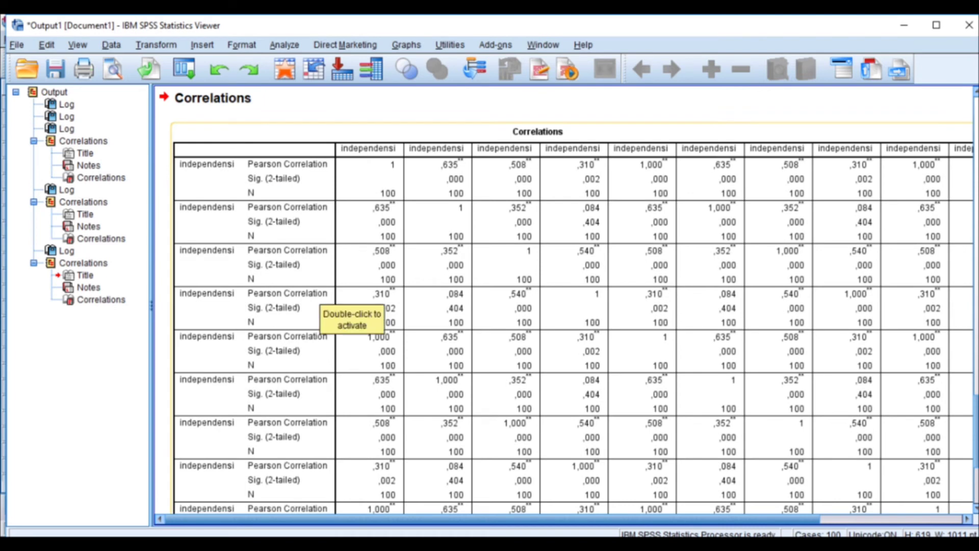
pyautogui.scroll(-3, 352, 306)
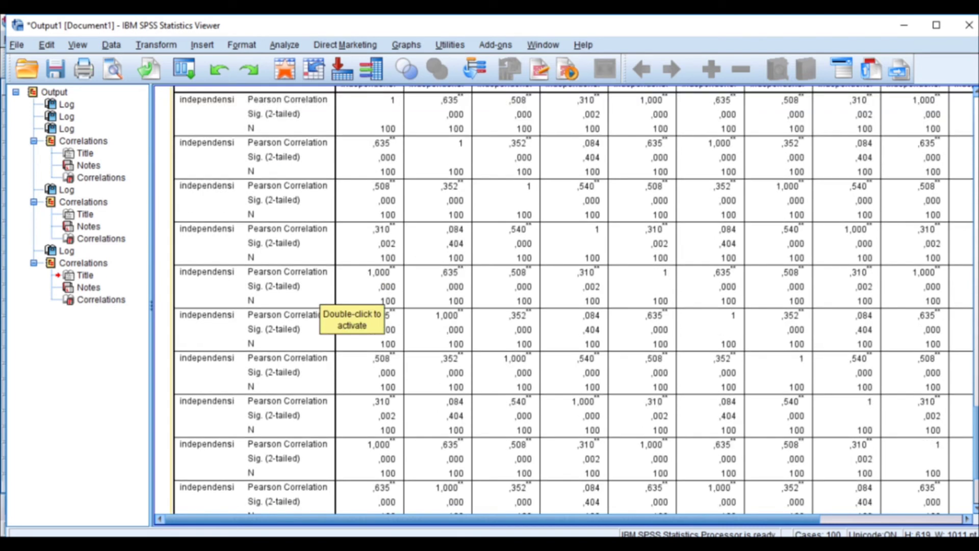
pyautogui.hscroll(5, 352, 306)
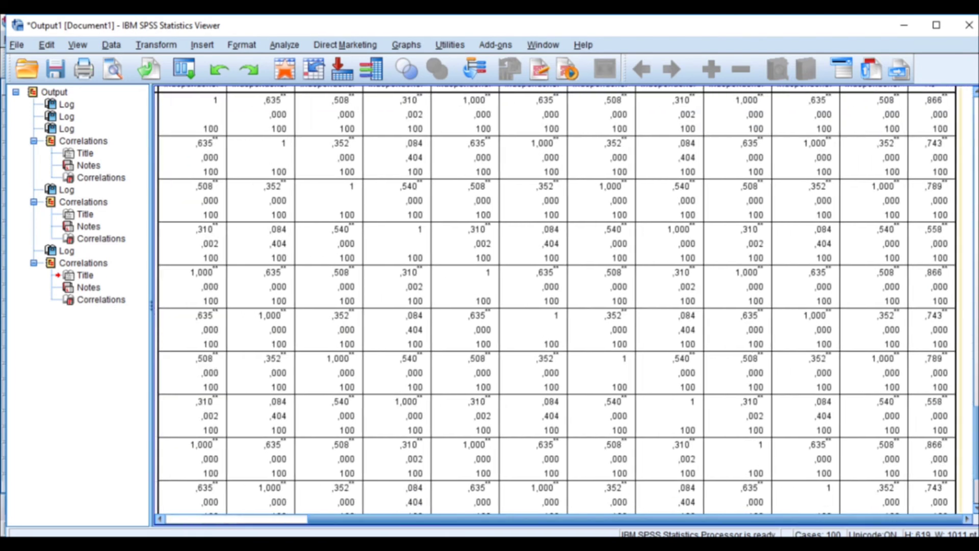
pyautogui.scroll(3, 556, 299)
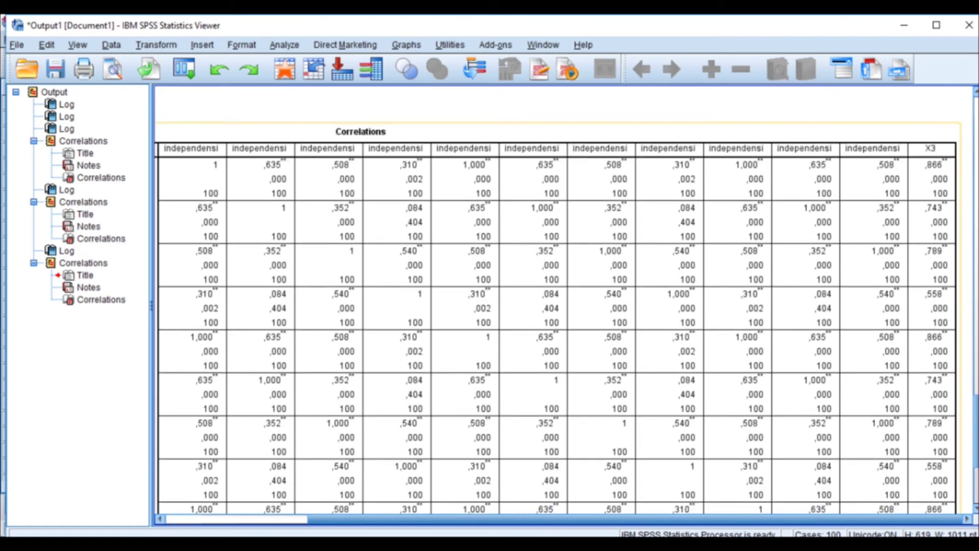
pyautogui.scroll(-6, 561, 300)
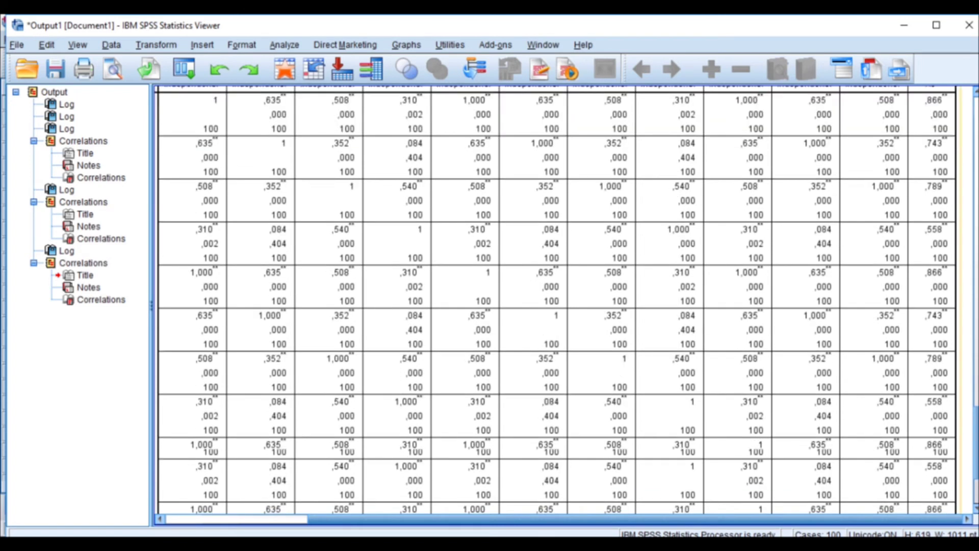
pyautogui.scroll(-4, 561, 301)
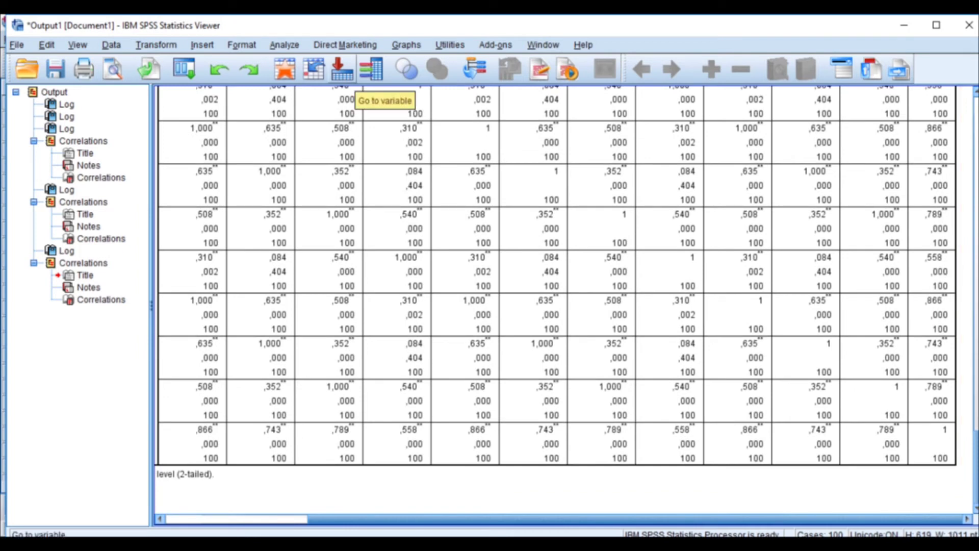
# Step: Reopen the Bivariate Correlations analysis and clear the independensi items and X3 from its variables
pyautogui.click(284, 45)
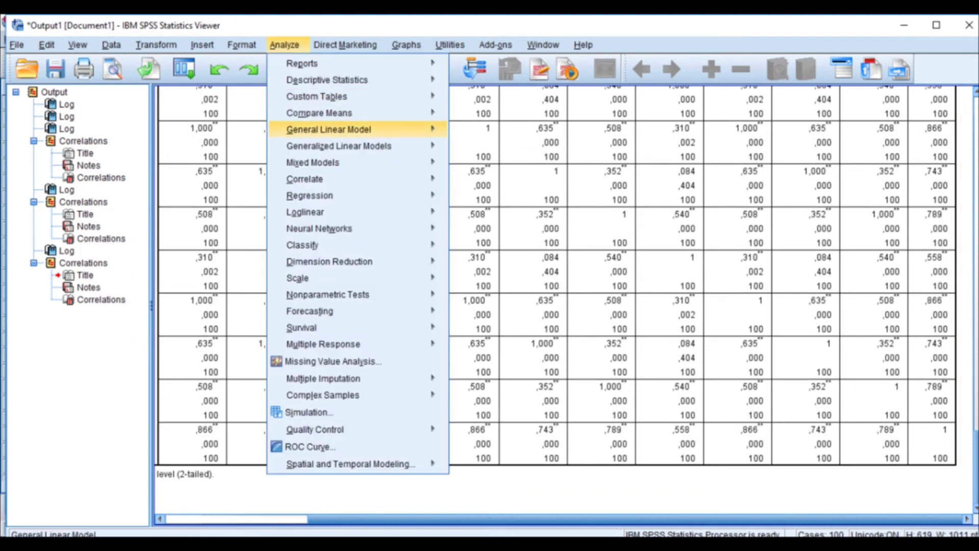
pyautogui.moveTo(327, 179)
pyautogui.click(482, 182)
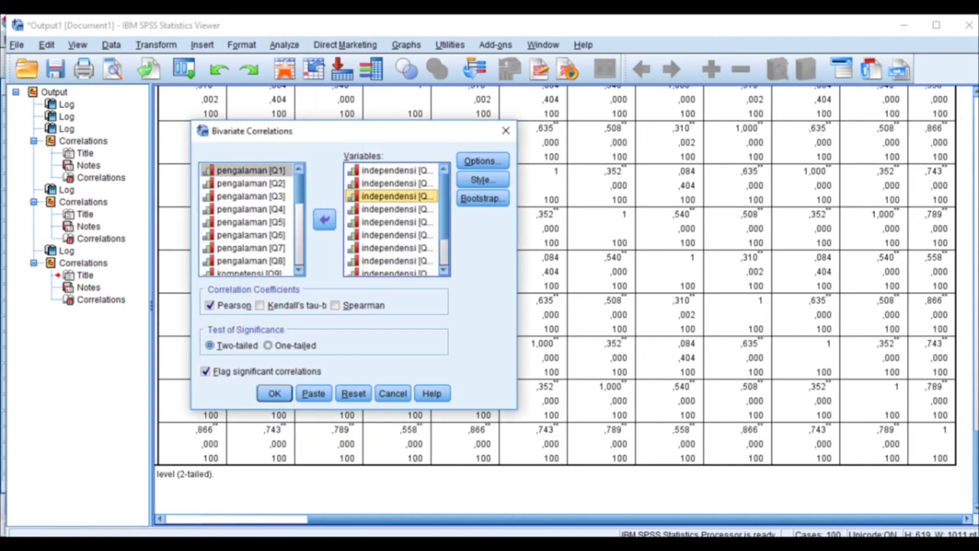
pyautogui.hotkey('ctrl', 'a')
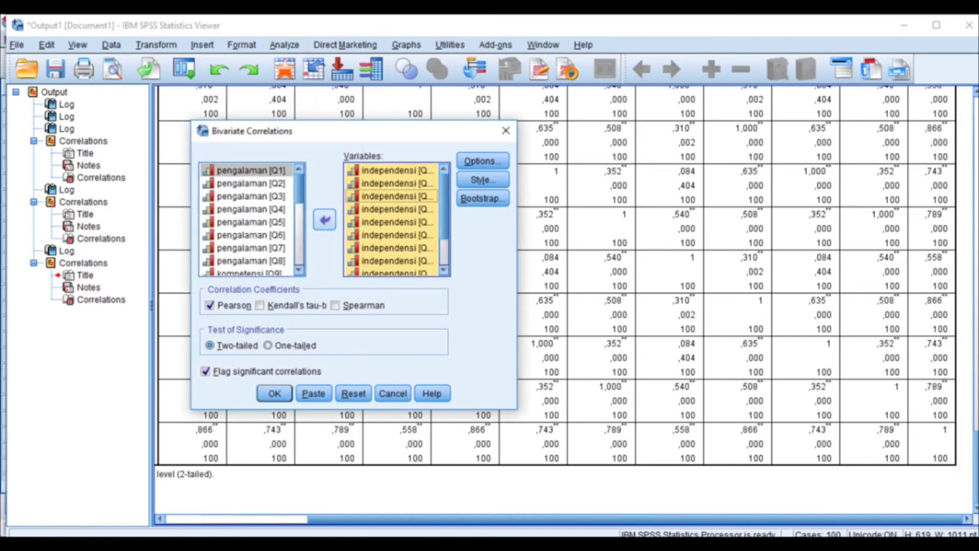
pyautogui.click(324, 219)
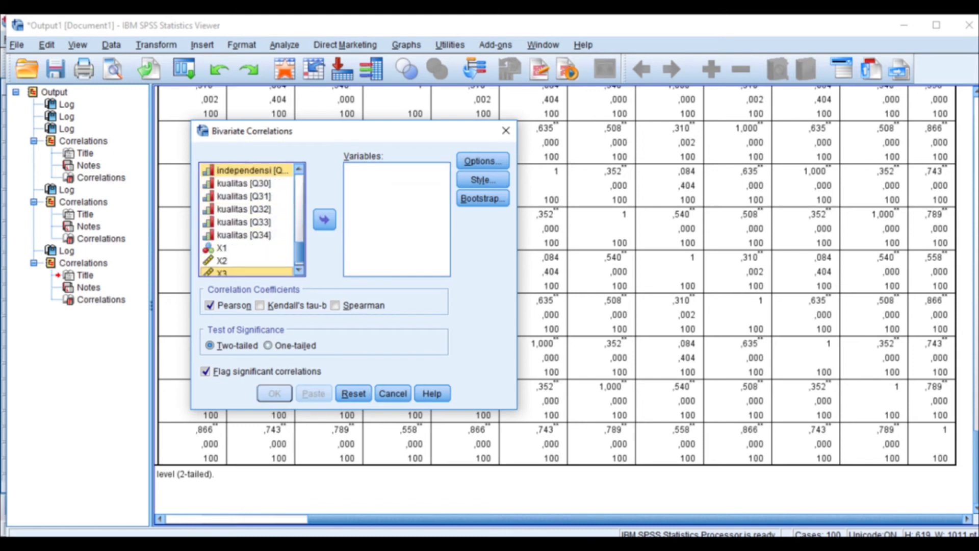
# Step: Run a Pearson bivariate correlation of the kualitas items Q30 to Q34 with the total score Y
pyautogui.click(244, 183)
pyautogui.scroll(-2, 243, 204)
pyautogui.keyDown('shift'); pyautogui.click(244, 217); pyautogui.keyUp('shift')
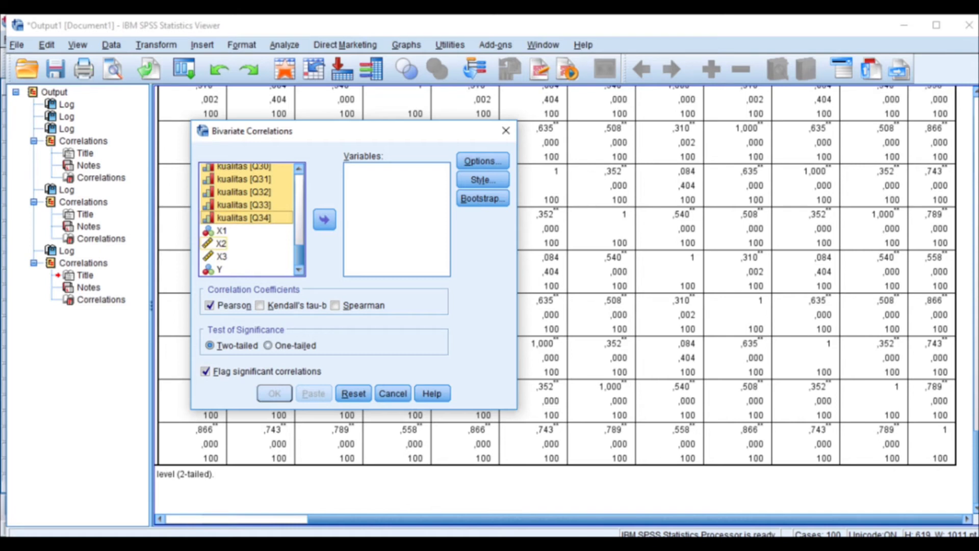
pyautogui.keyDown('ctrl'); pyautogui.click(219, 269); pyautogui.keyUp('ctrl')
pyautogui.click(325, 219)
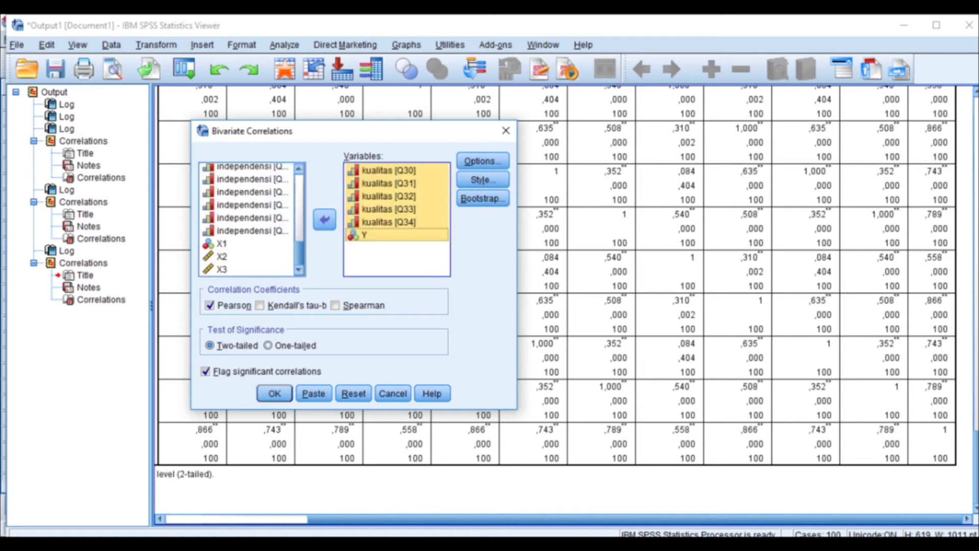
pyautogui.click(275, 393)
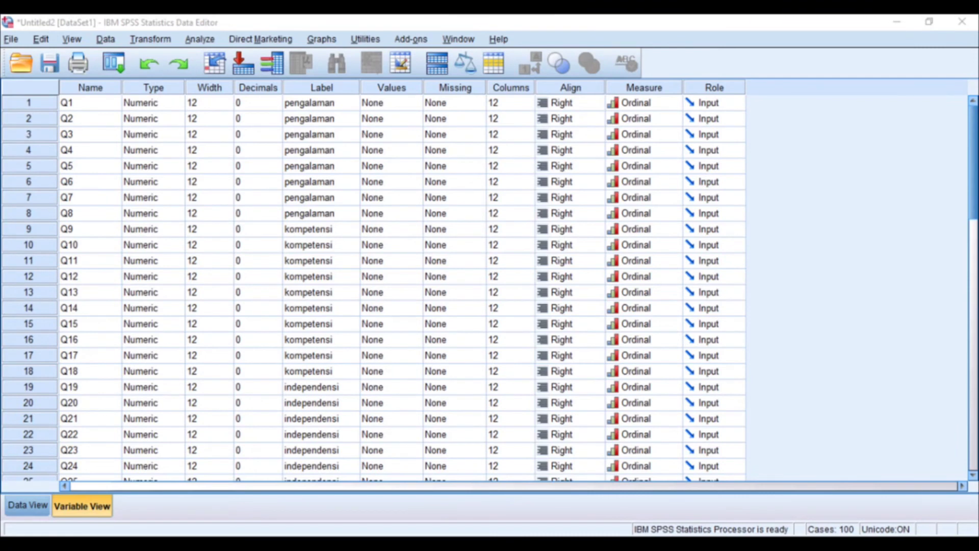
# Step: Run a Reliability Analysis with the Alpha model on the pengalaman items Q1 to Q8
pyautogui.click(200, 39)
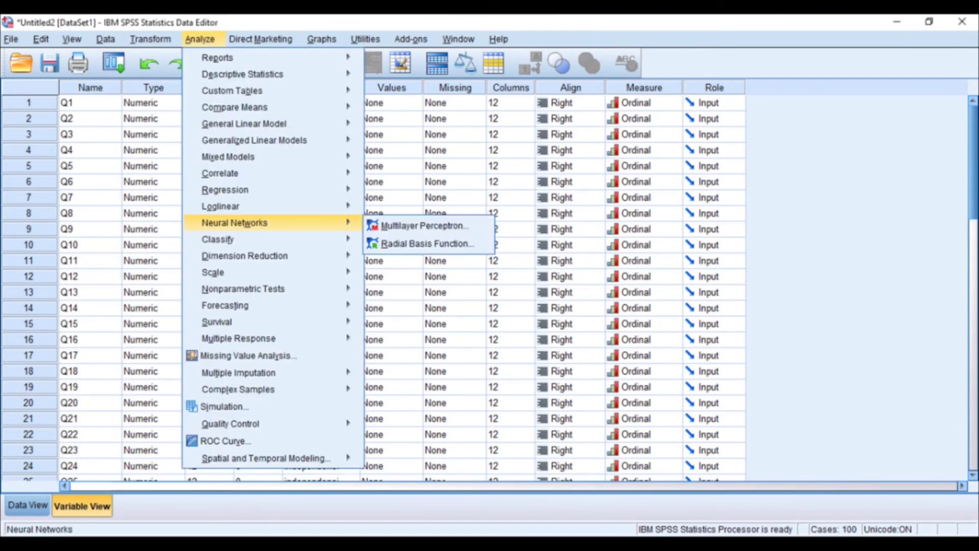
pyautogui.moveTo(219, 272)
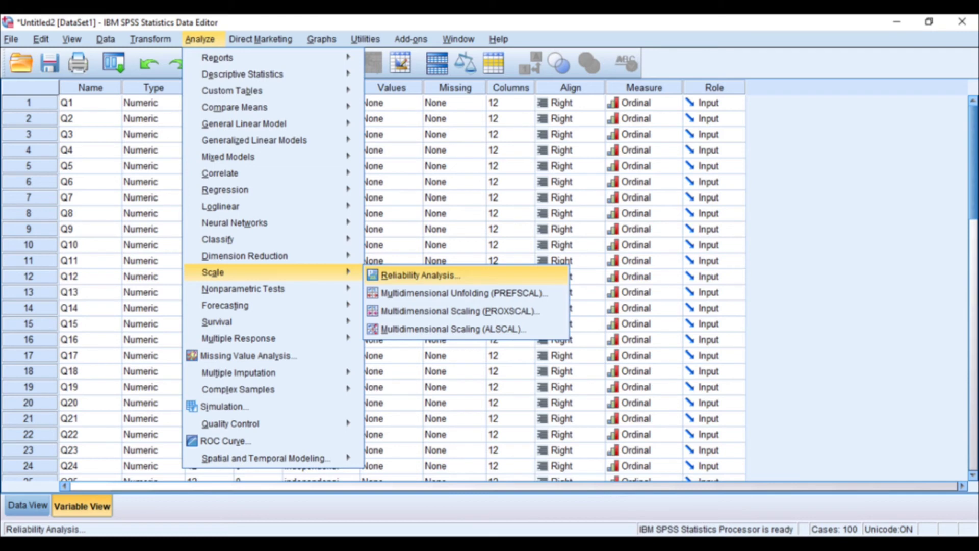
pyautogui.click(408, 275)
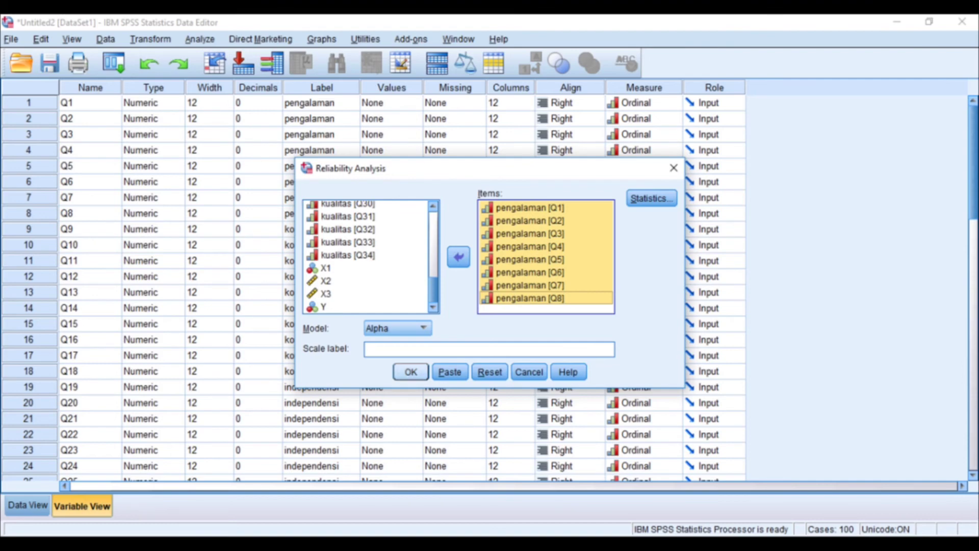
pyautogui.click(410, 372)
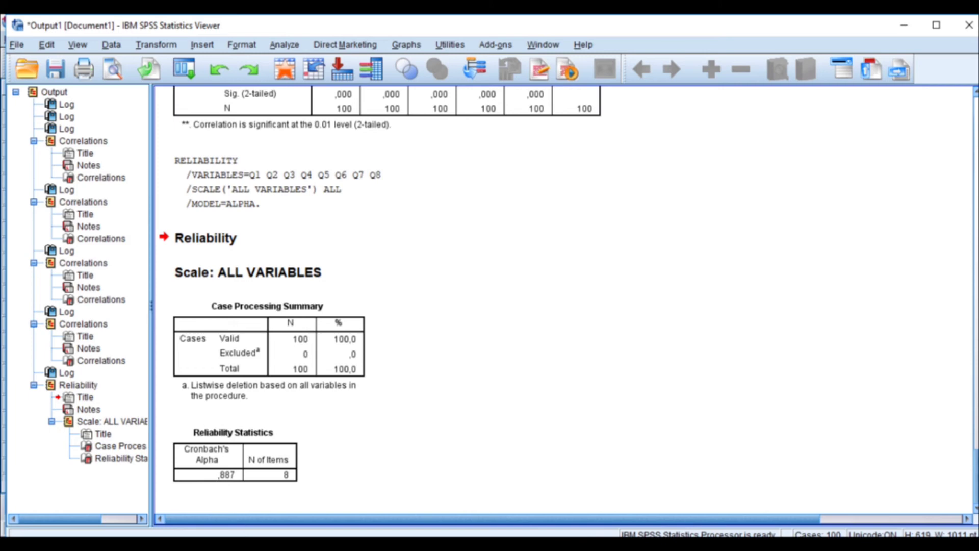
# Step: Start another Reliability Analysis and remove all the pengalaman items from its item list
pyautogui.click(284, 45)
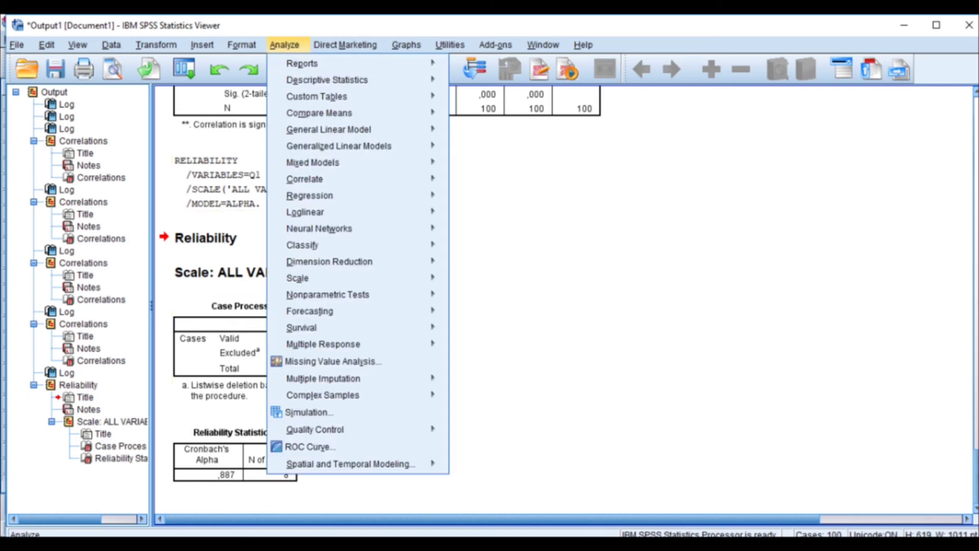
pyautogui.moveTo(306, 278)
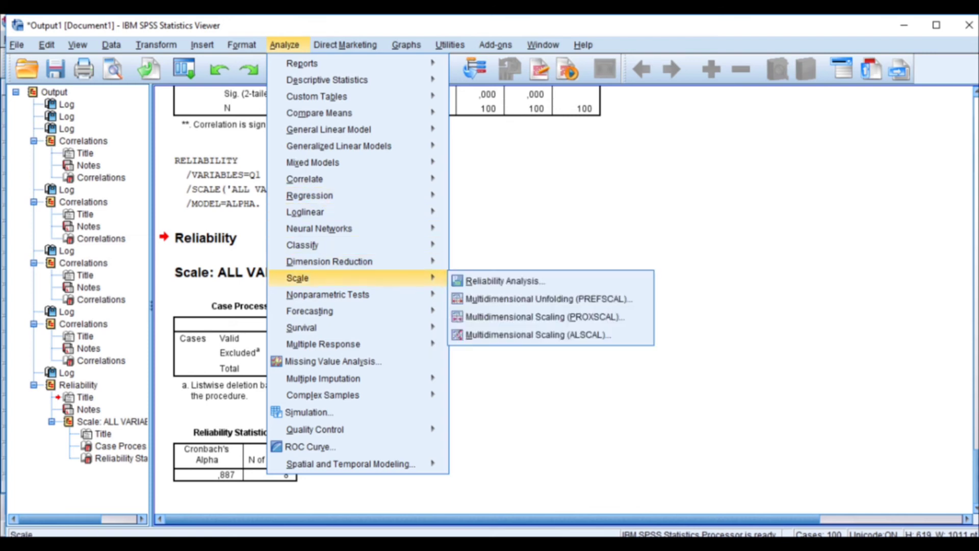
pyautogui.click(505, 281)
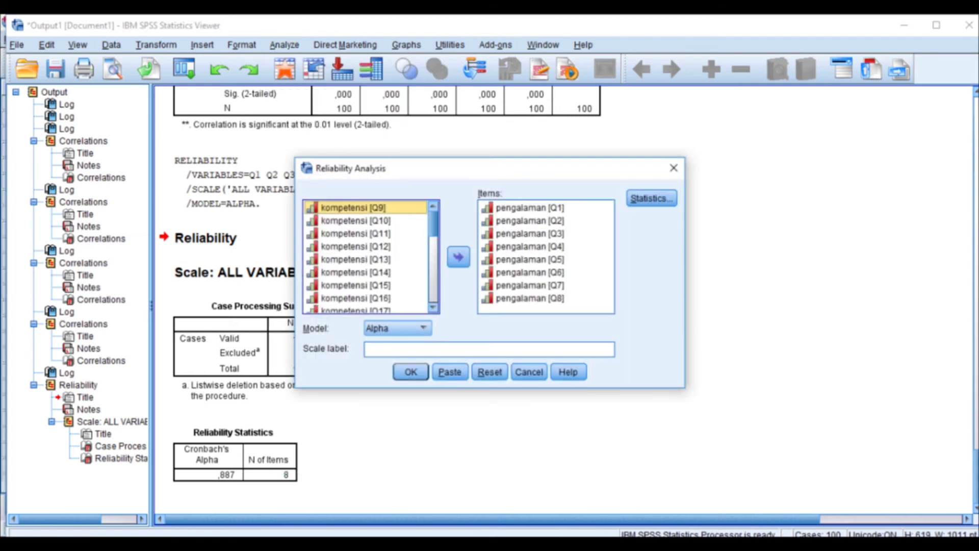
pyautogui.click(530, 246)
pyautogui.hotkey('ctrl', 'a')
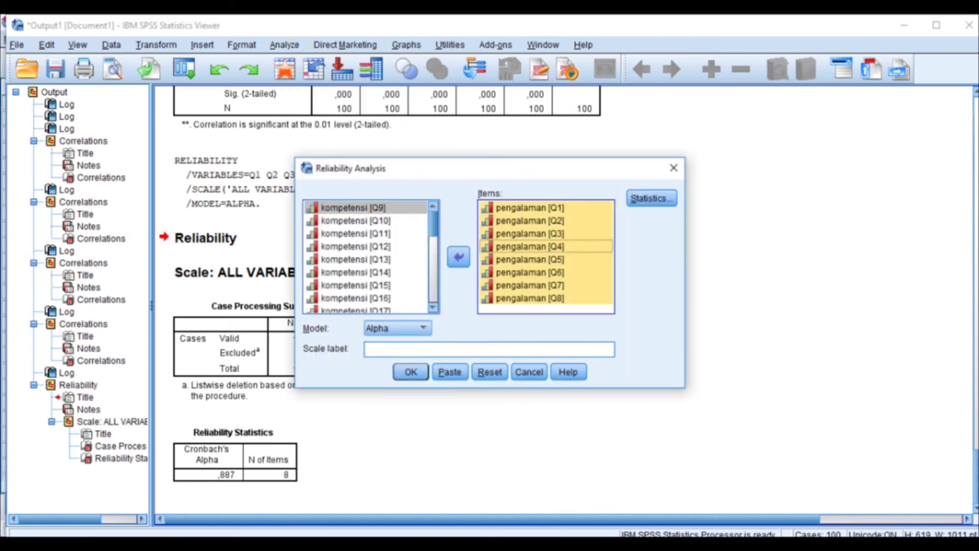
pyautogui.click(458, 257)
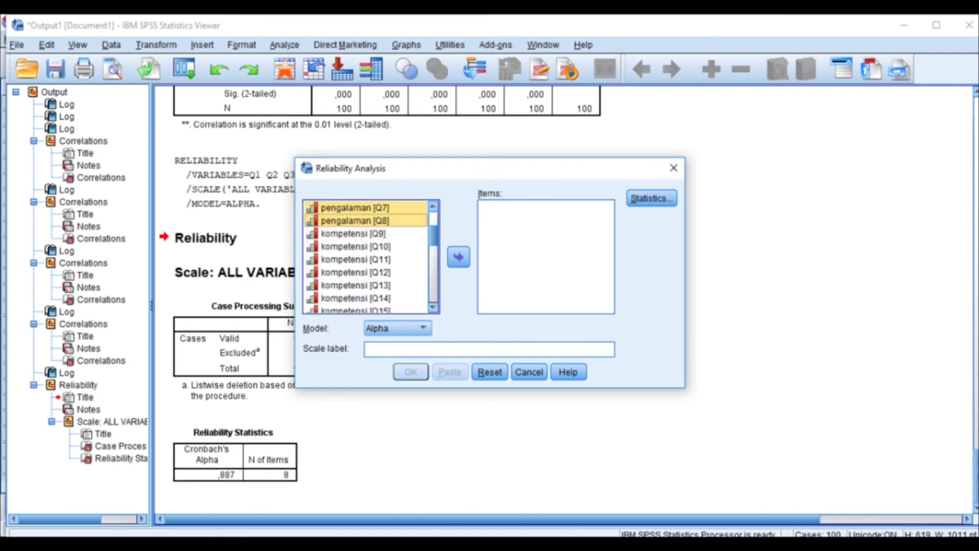
# Step: Run the Alpha reliability analysis on the kompetensi items Q9 to Q18
pyautogui.click(353, 234)
pyautogui.scroll(-3, 353, 233)
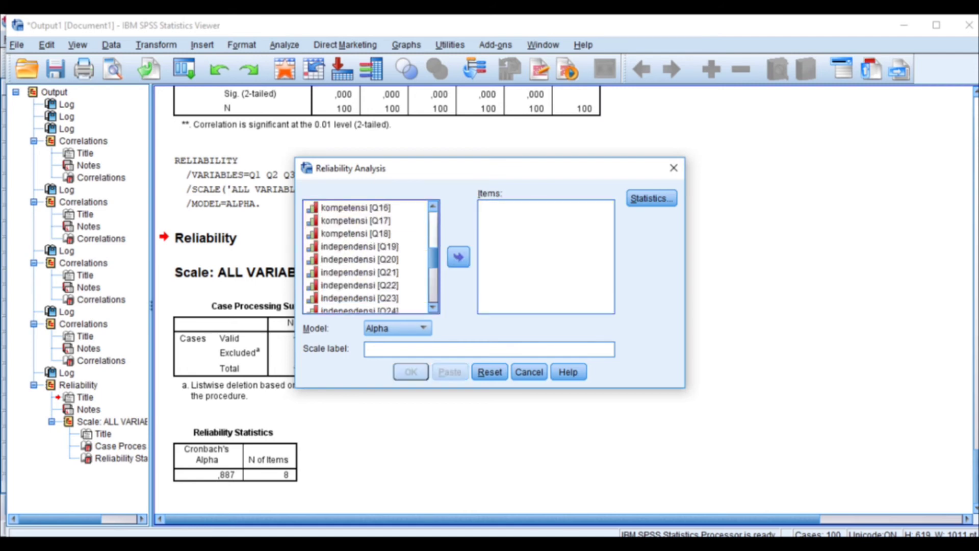
pyautogui.keyDown('shift'); pyautogui.click(356, 233); pyautogui.keyUp('shift')
pyautogui.click(459, 257)
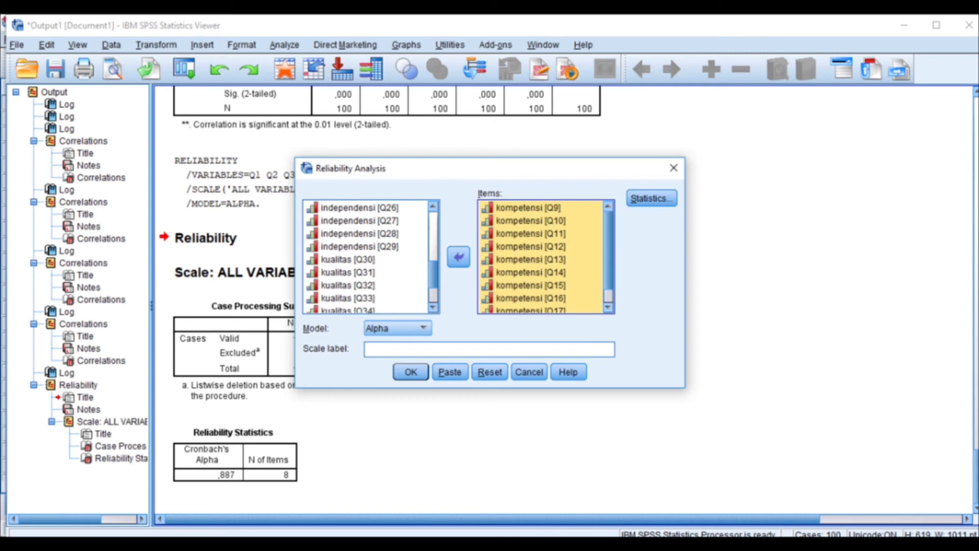
pyautogui.click(411, 372)
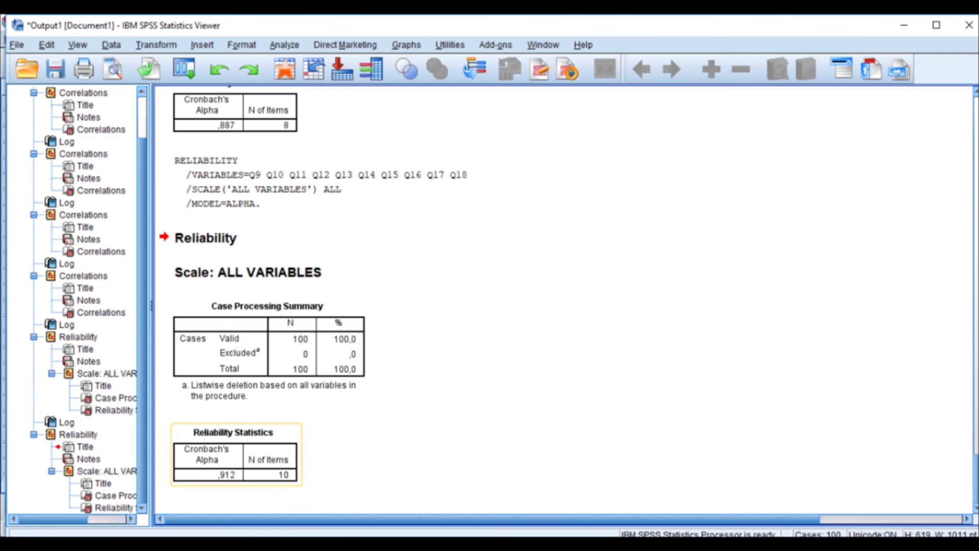
# Step: Start a new Reliability Analysis and remove all the kompetensi items from its item list
pyautogui.click(285, 45)
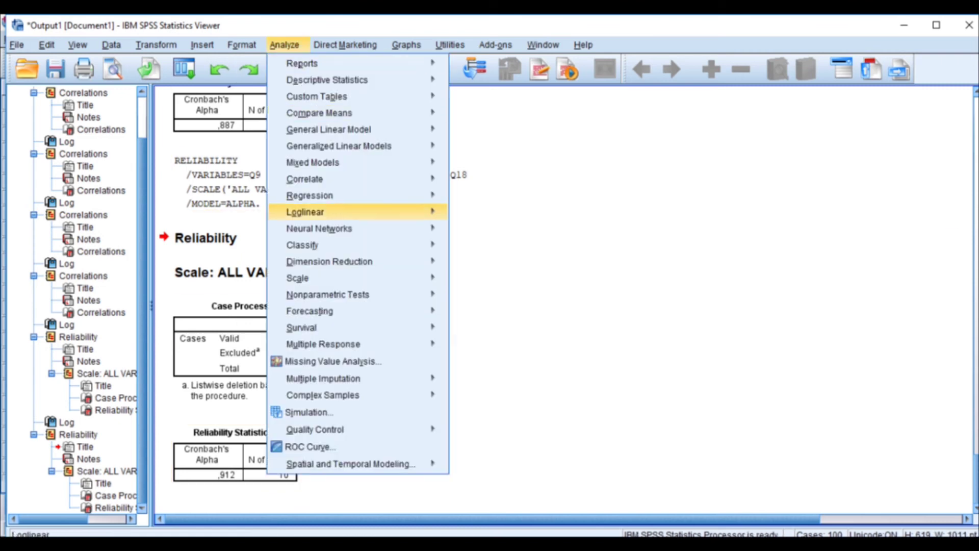
pyautogui.moveTo(306, 278)
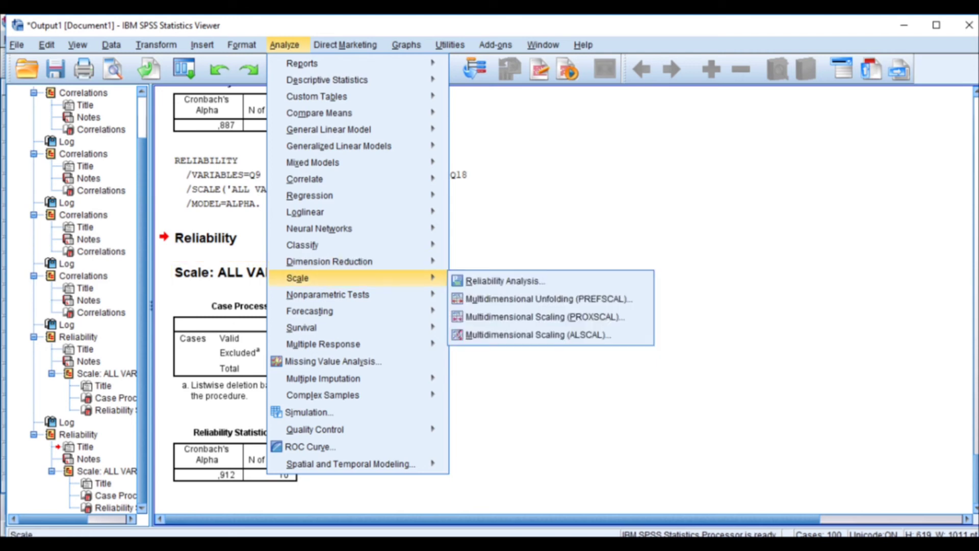
pyautogui.click(505, 281)
pyautogui.click(531, 247)
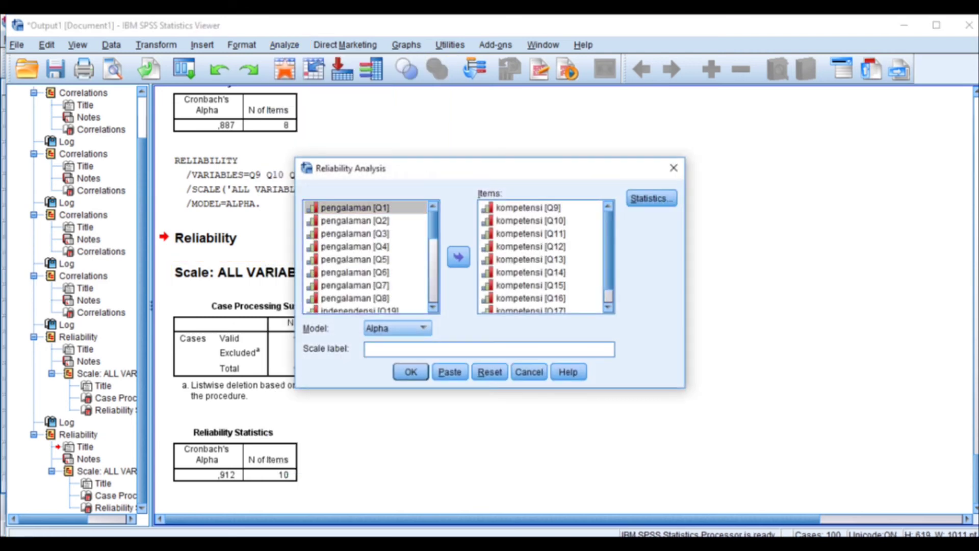
pyautogui.hotkey('ctrl', 'a')
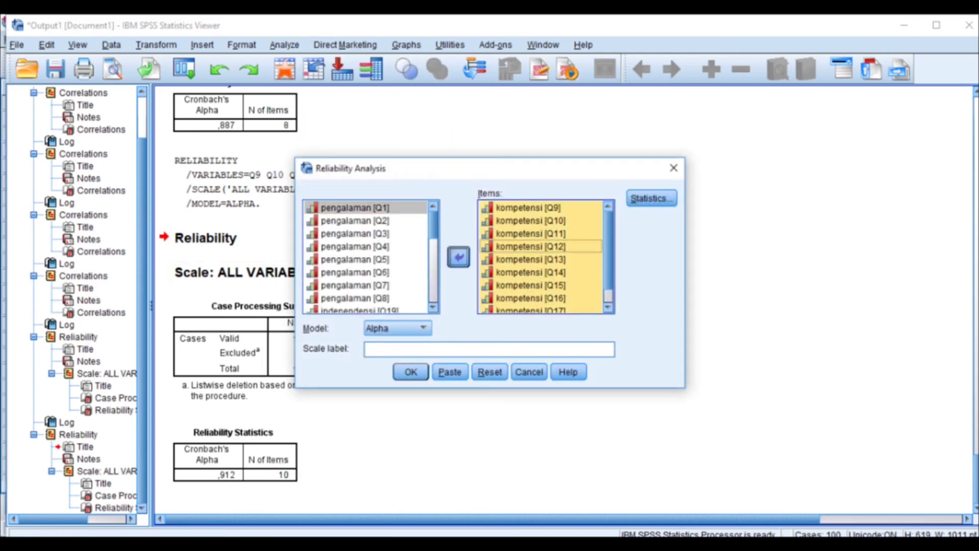
pyautogui.click(458, 257)
# Step: Run the Alpha reliability analysis on the independensi items Q19 to Q29
pyautogui.scroll(-4, 371, 257)
pyautogui.scroll(-3, 371, 257)
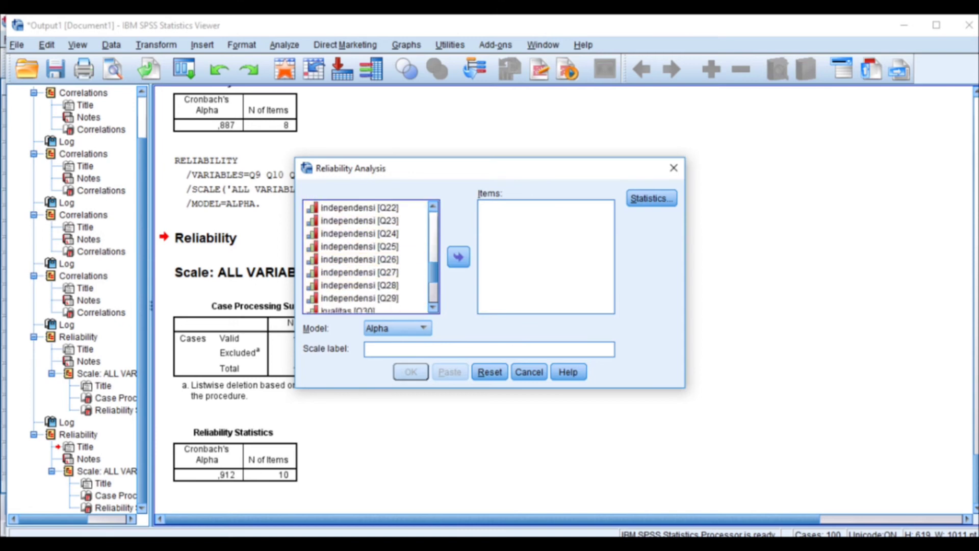
pyautogui.keyDown('shift'); pyautogui.click(360, 299); pyautogui.keyUp('shift')
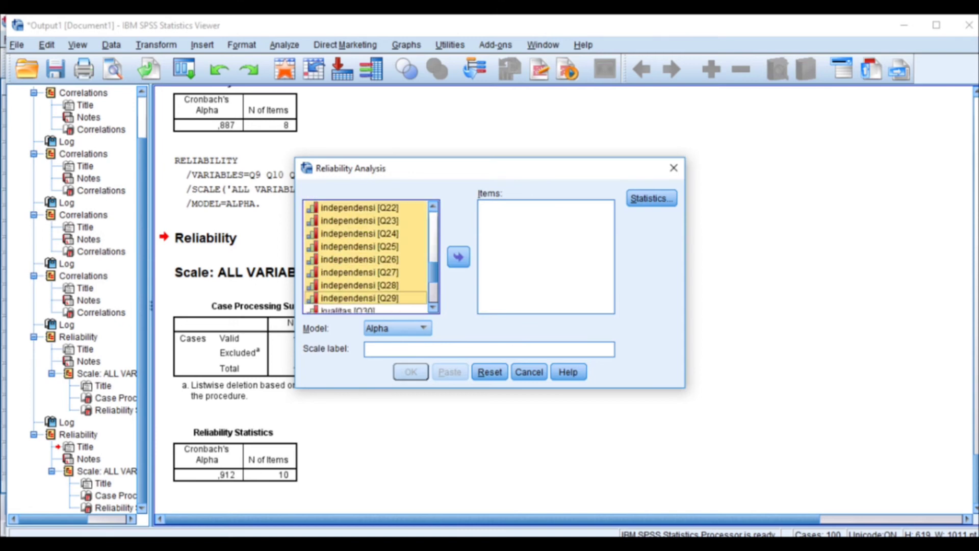
pyautogui.click(459, 257)
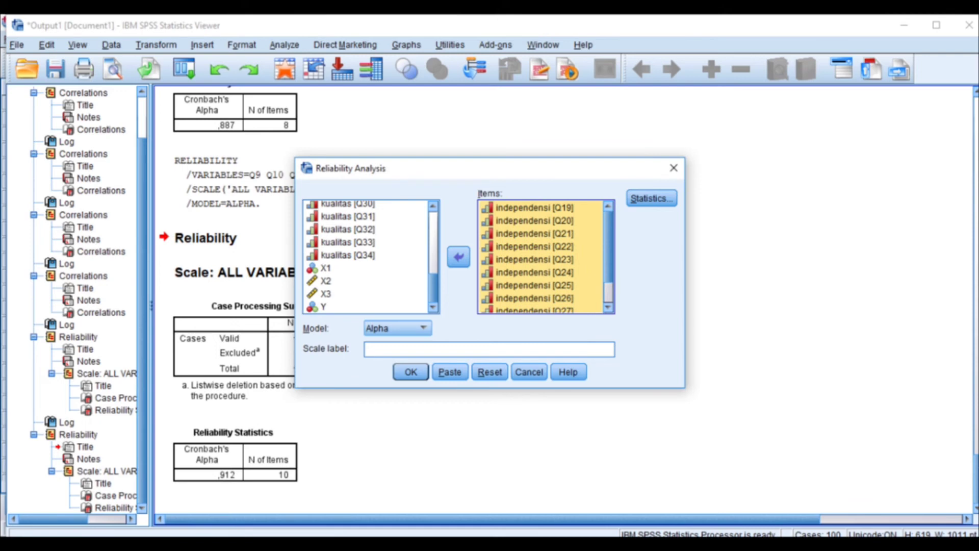
pyautogui.click(411, 372)
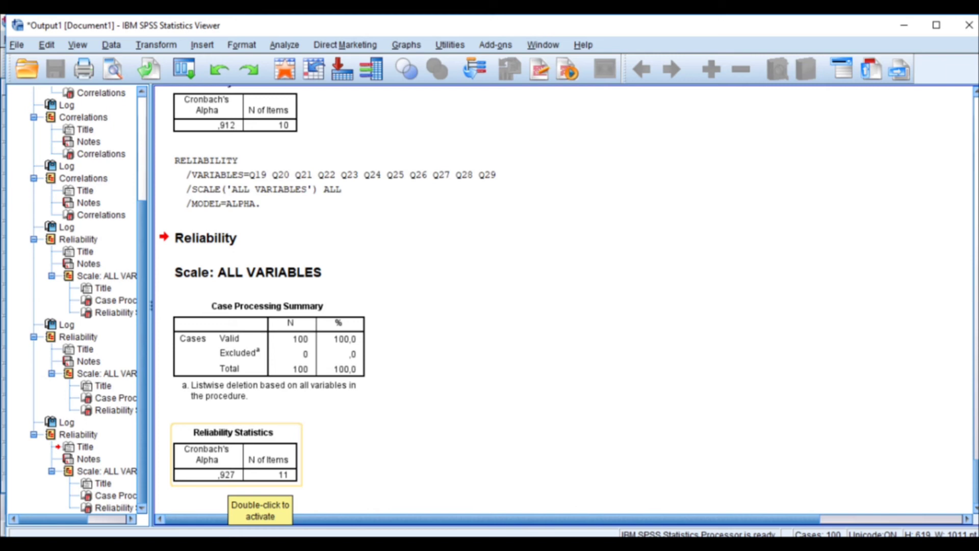
# Step: Start another Reliability Analysis and clear all the independensi items from its item list
pyautogui.click(284, 45)
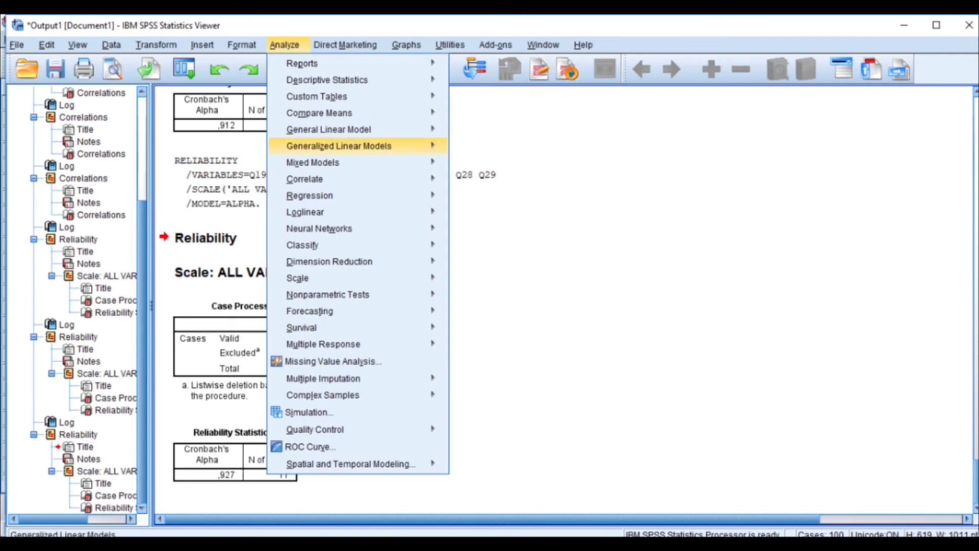
pyautogui.moveTo(306, 278)
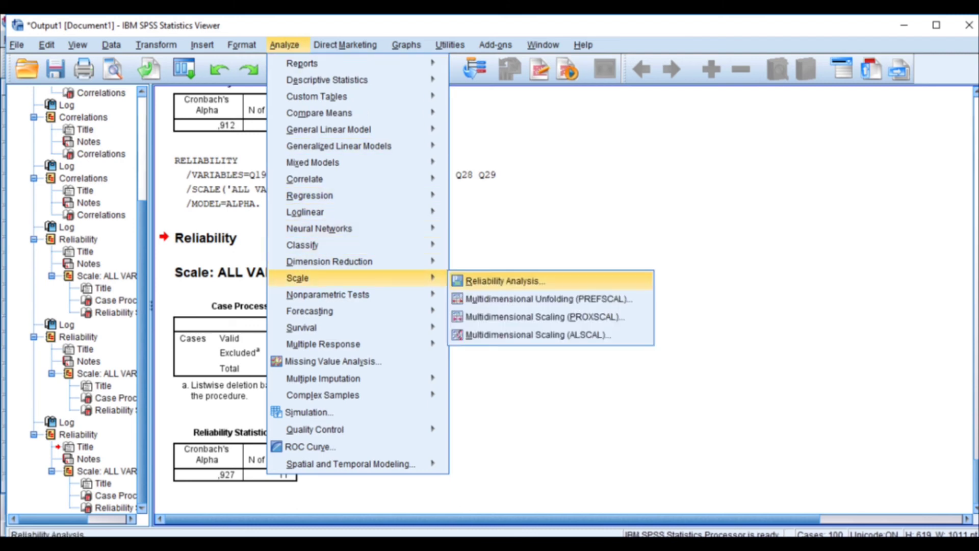
pyautogui.click(502, 281)
pyautogui.click(535, 247)
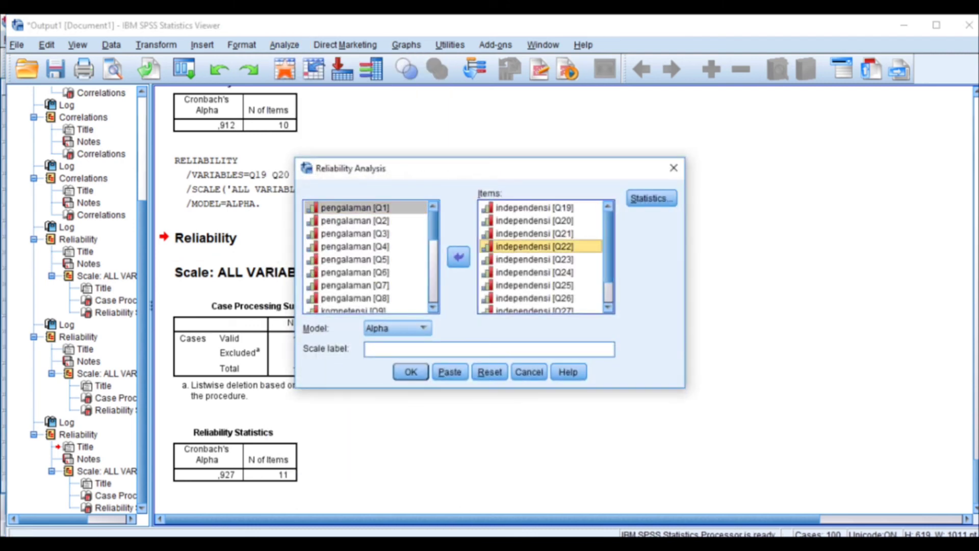
pyautogui.hotkey('ctrl', 'a')
pyautogui.click(458, 257)
# Step: Run the Alpha reliability analysis on the kualitas items Q30 to Q34
pyautogui.scroll(-5, 366, 260)
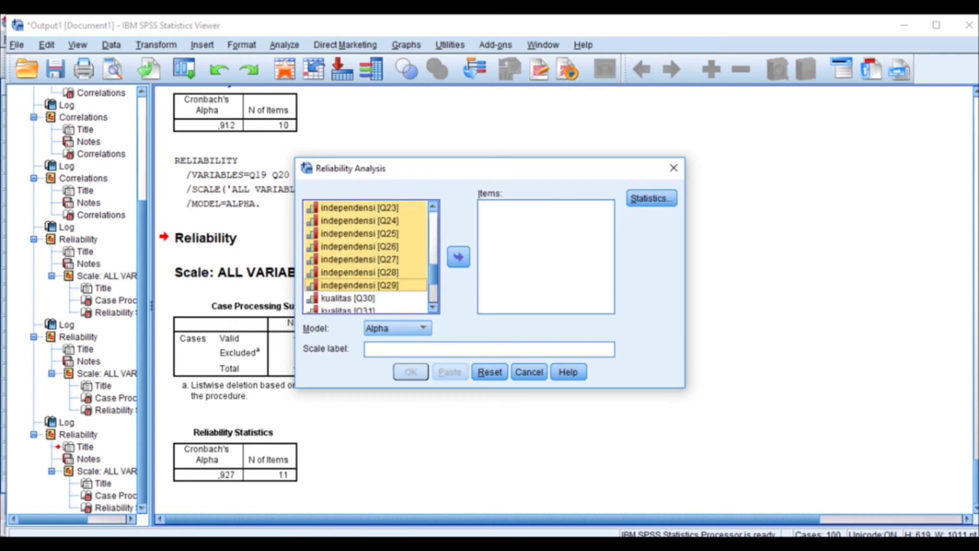
pyautogui.click(348, 260)
pyautogui.scroll(-3, 352, 260)
pyautogui.keyDown('shift'); pyautogui.click(348, 255); pyautogui.keyUp('shift')
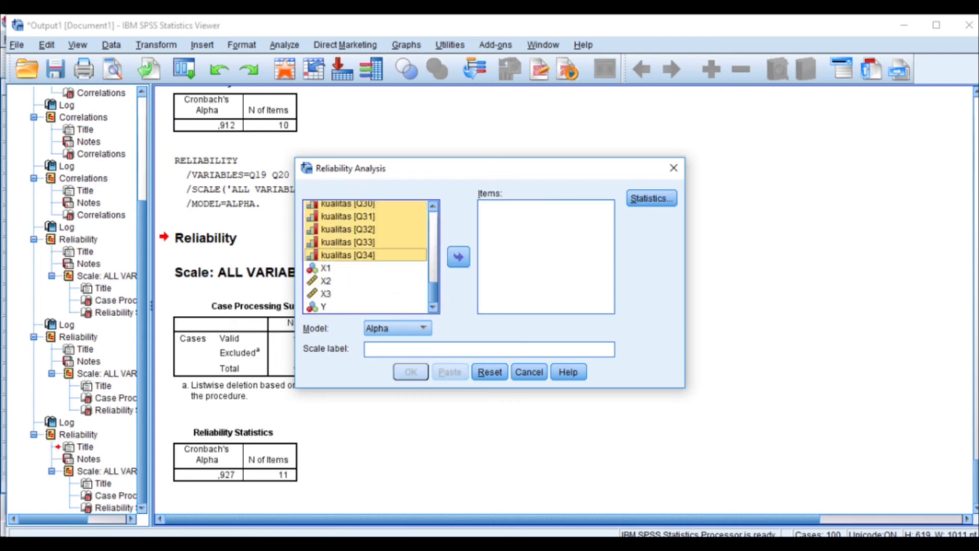
pyautogui.click(459, 257)
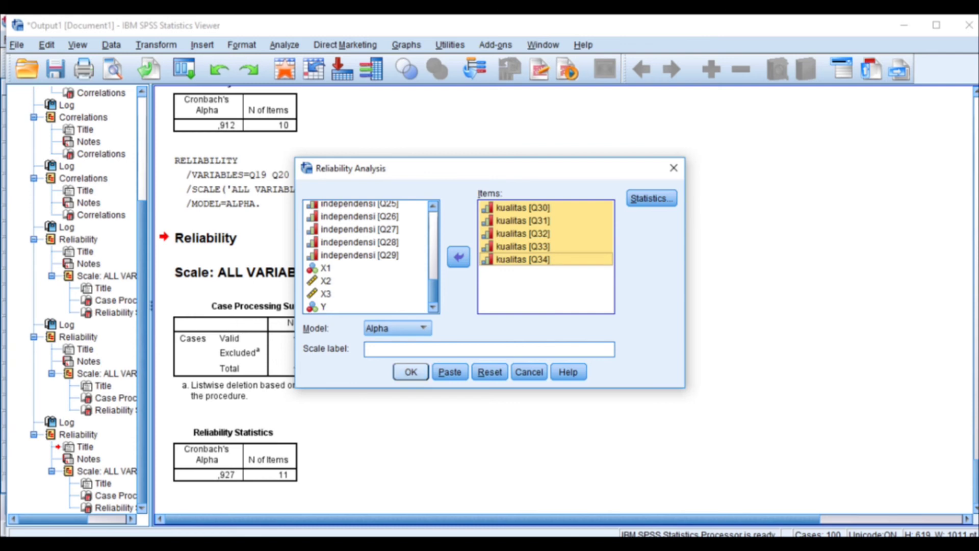
pyautogui.click(410, 372)
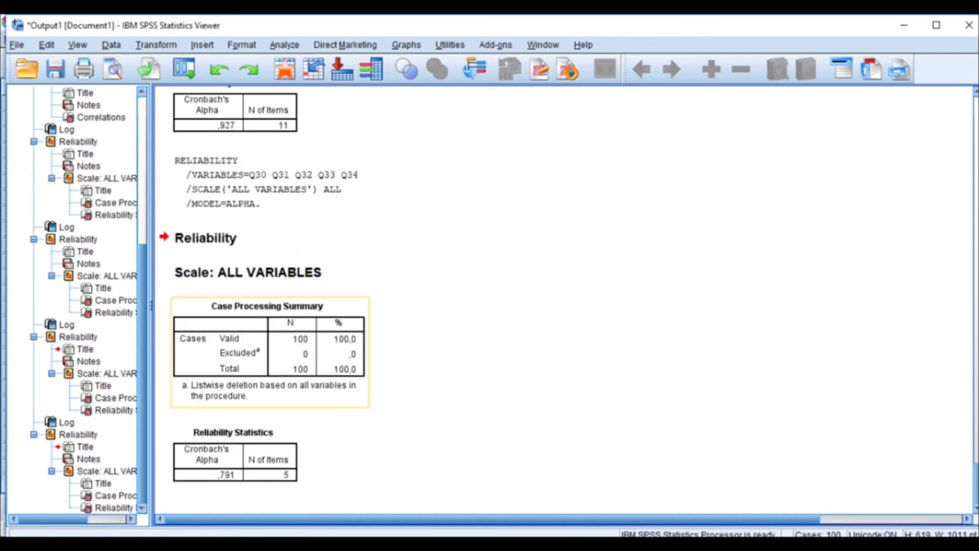